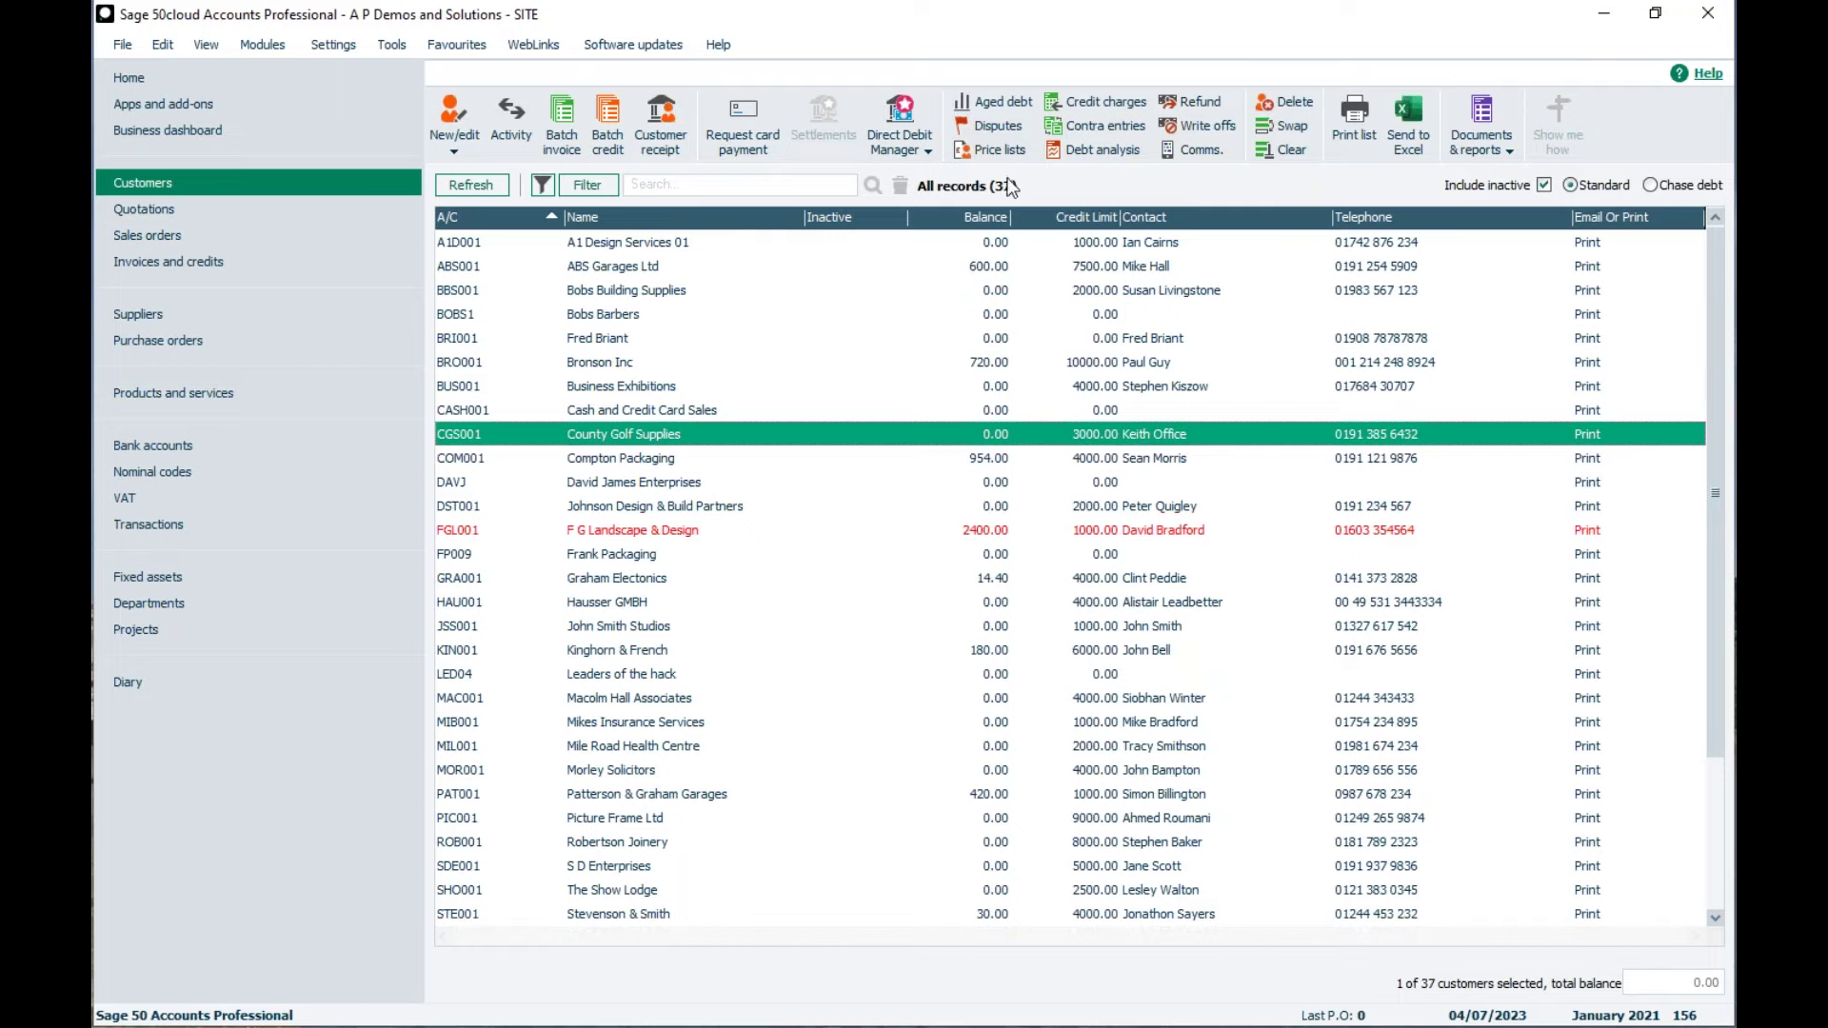
Start a filter for the customer list with a Where join on the Balance field
left_click(591, 187)
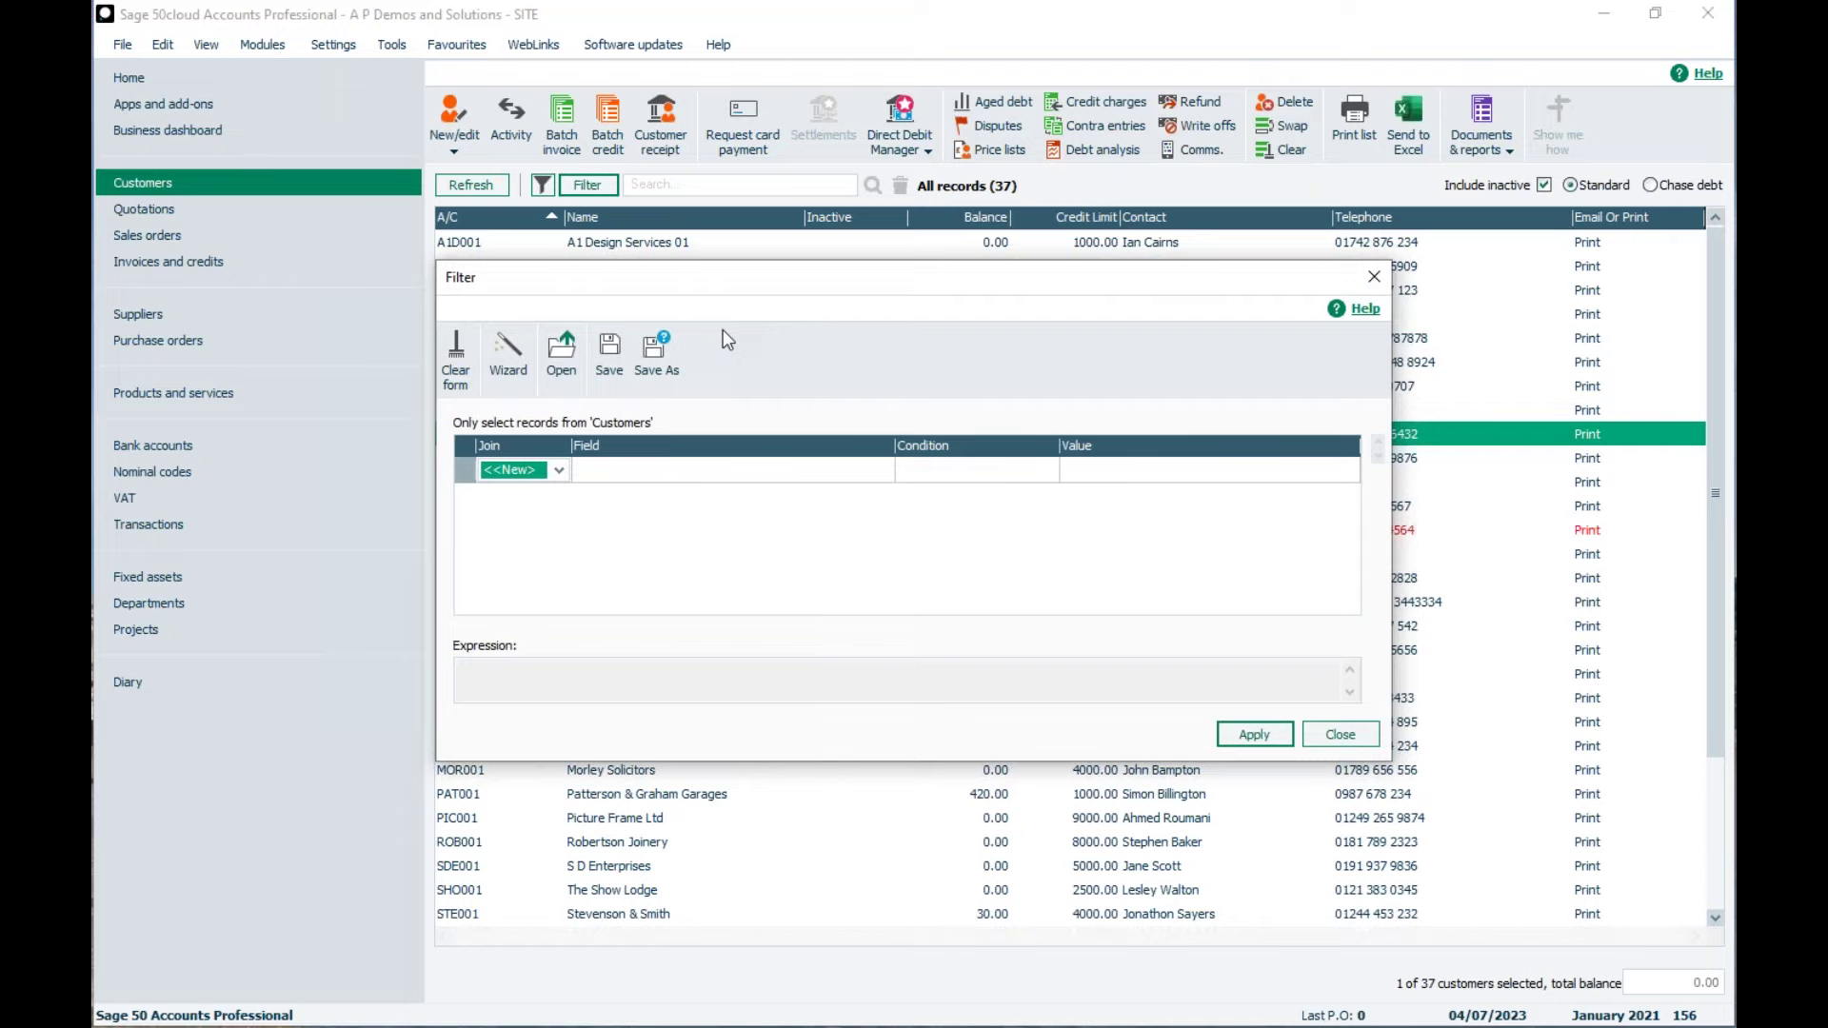
left_click(559, 470)
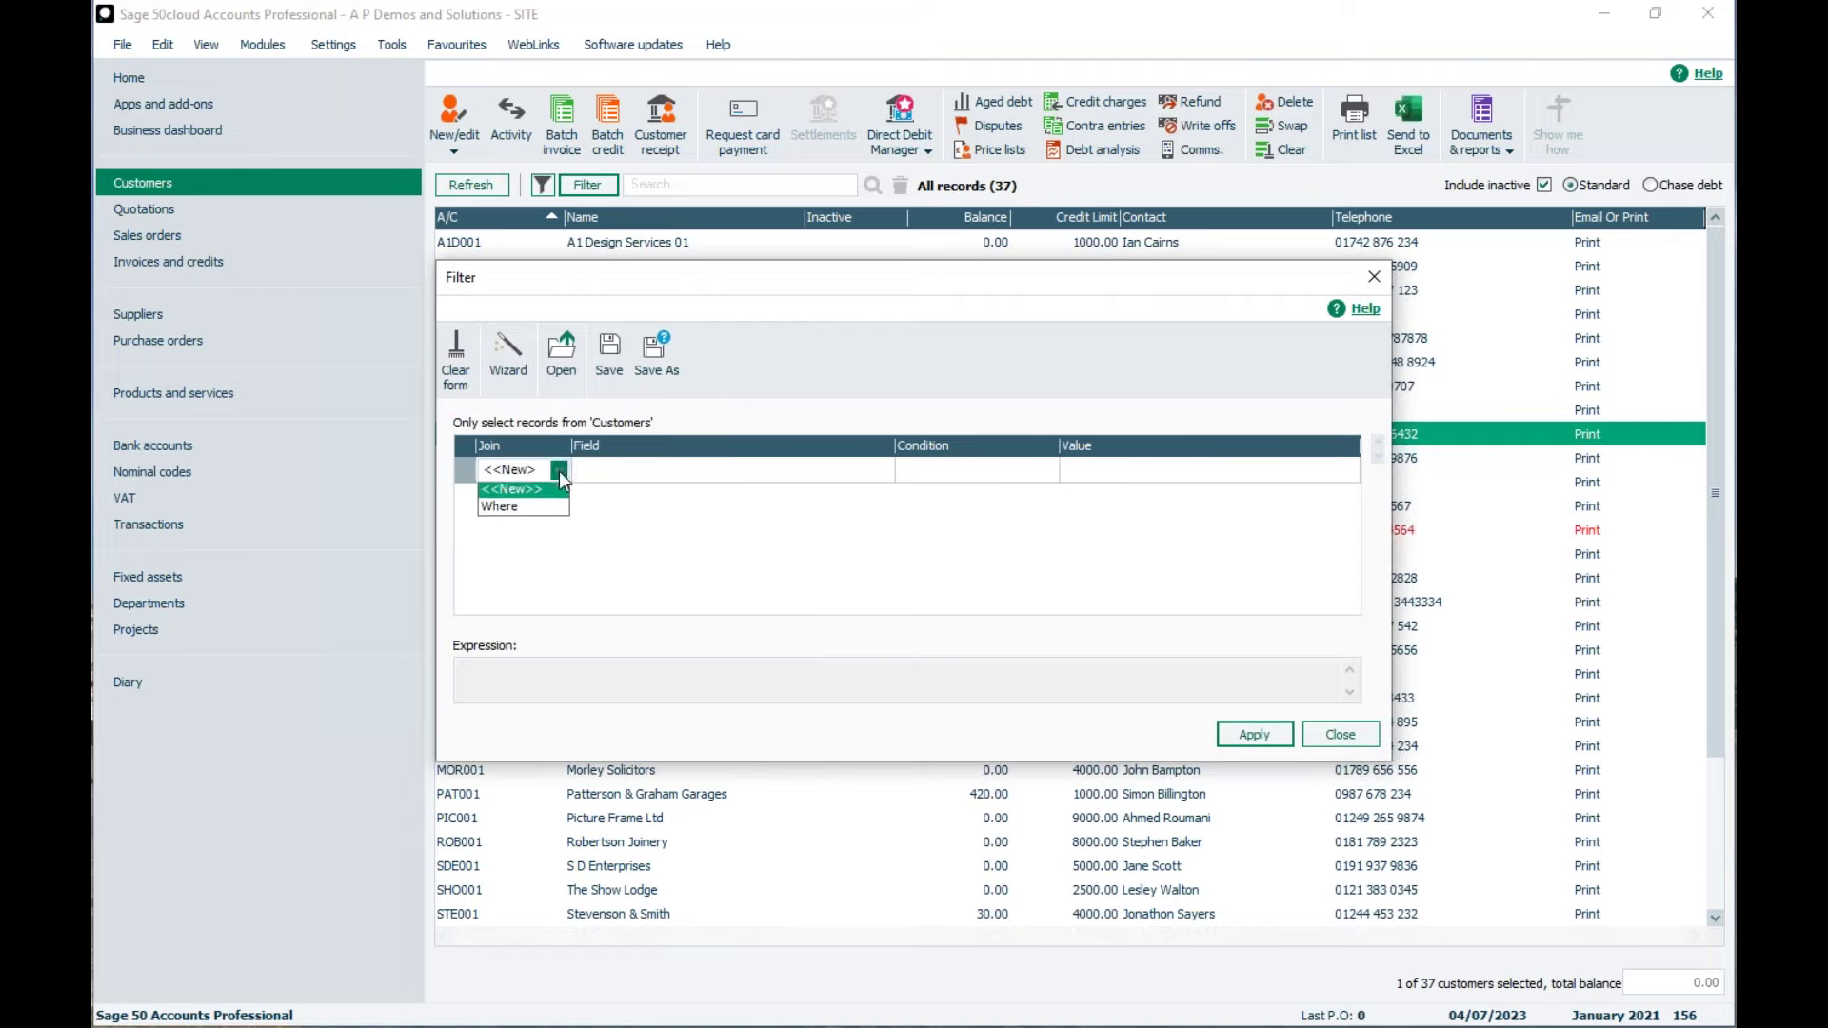
left_click(498, 510)
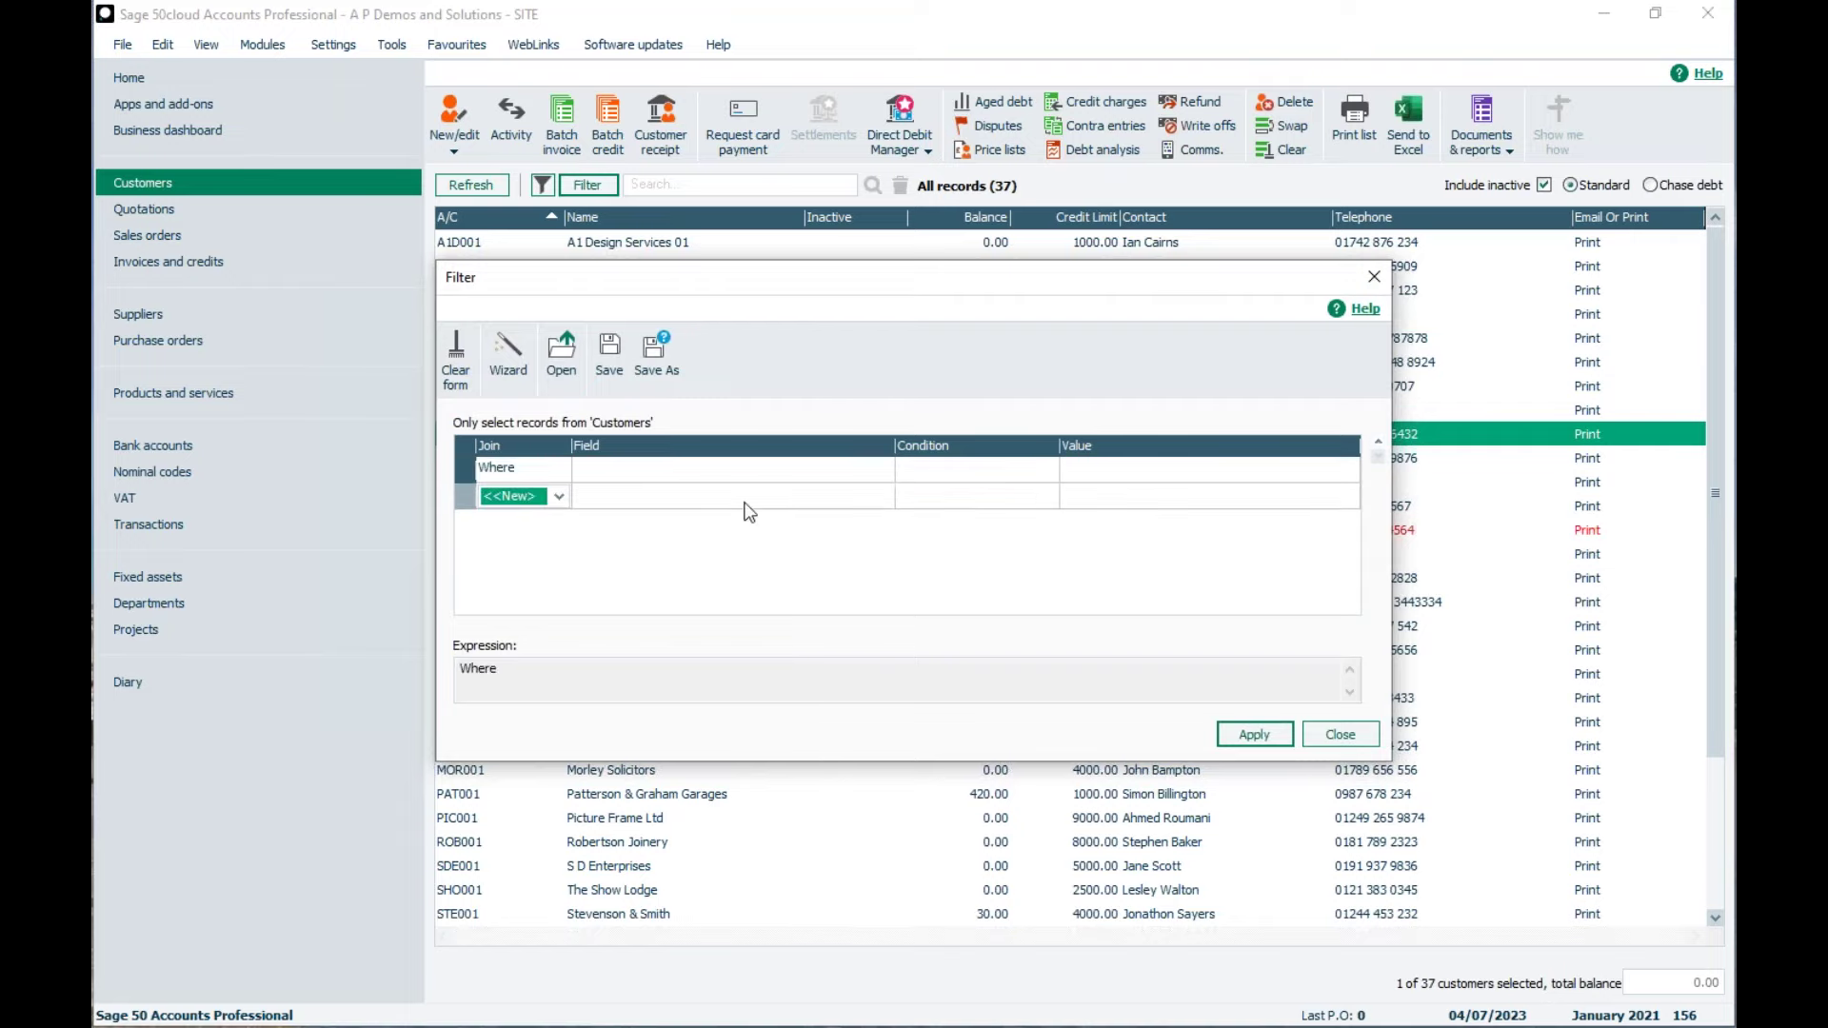
left_click(812, 476)
left_click(876, 470)
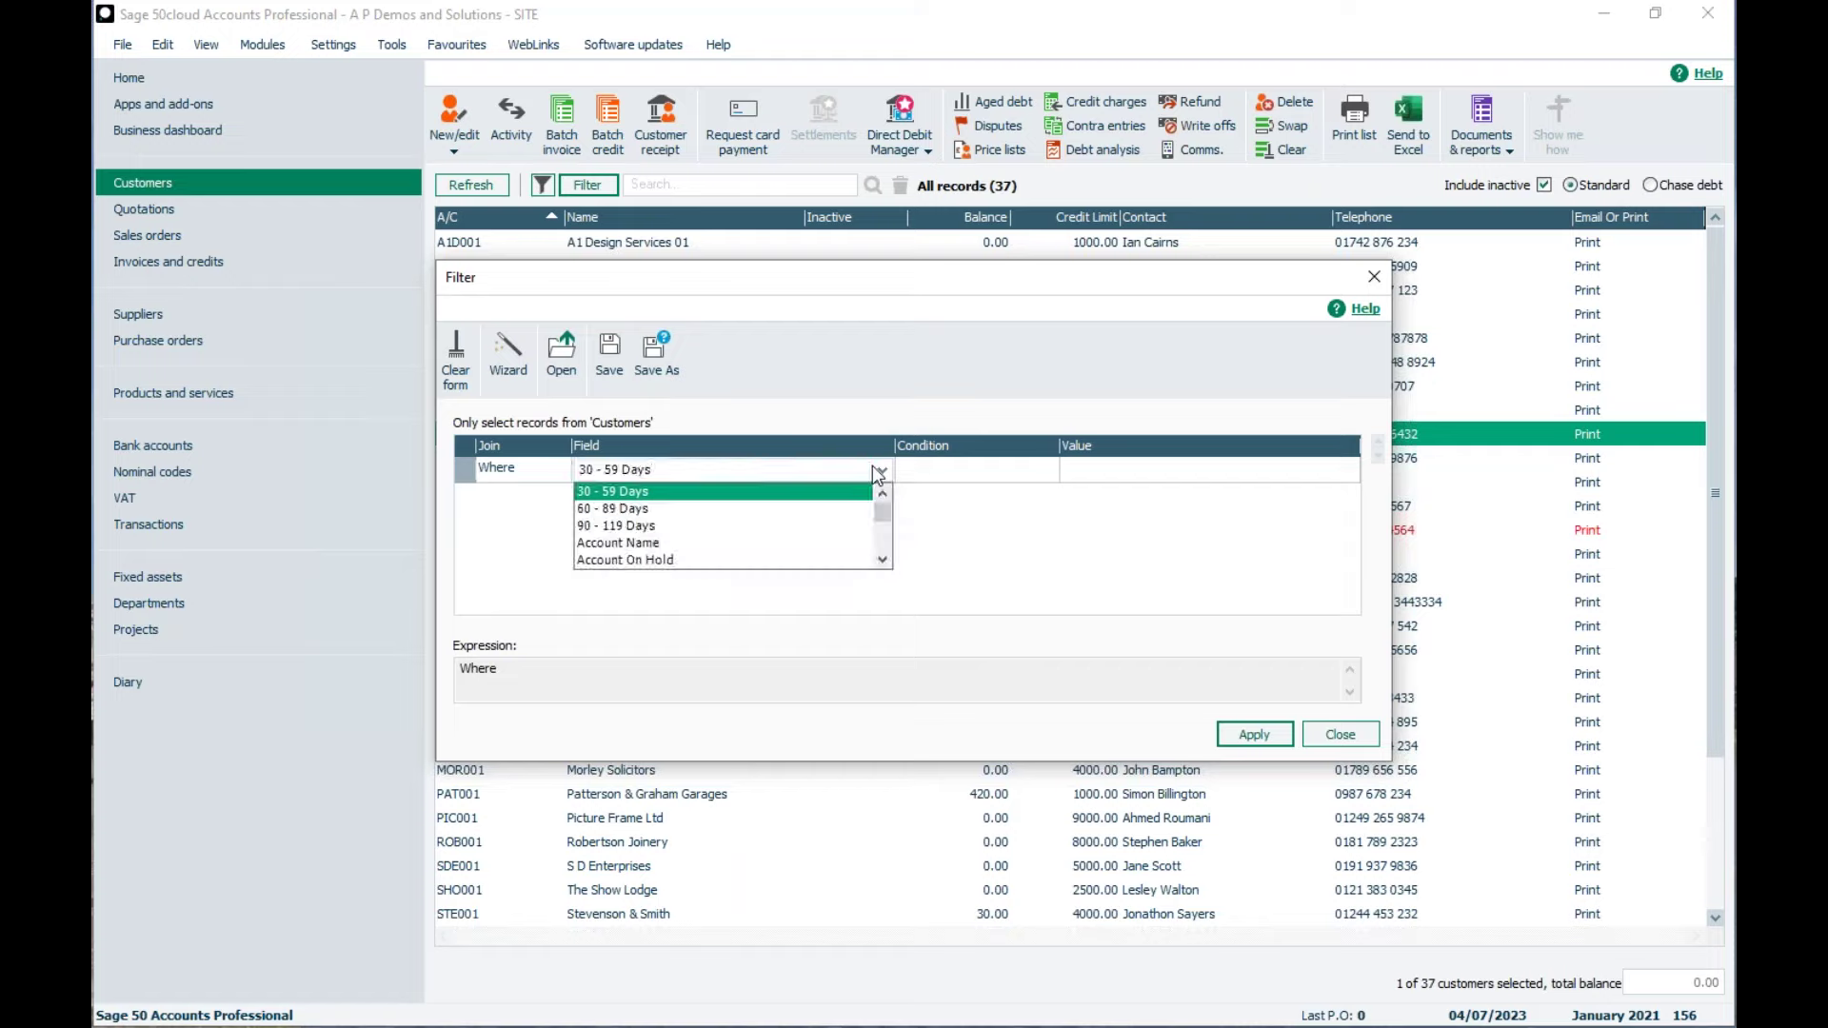
key("b")
left_click(664, 560)
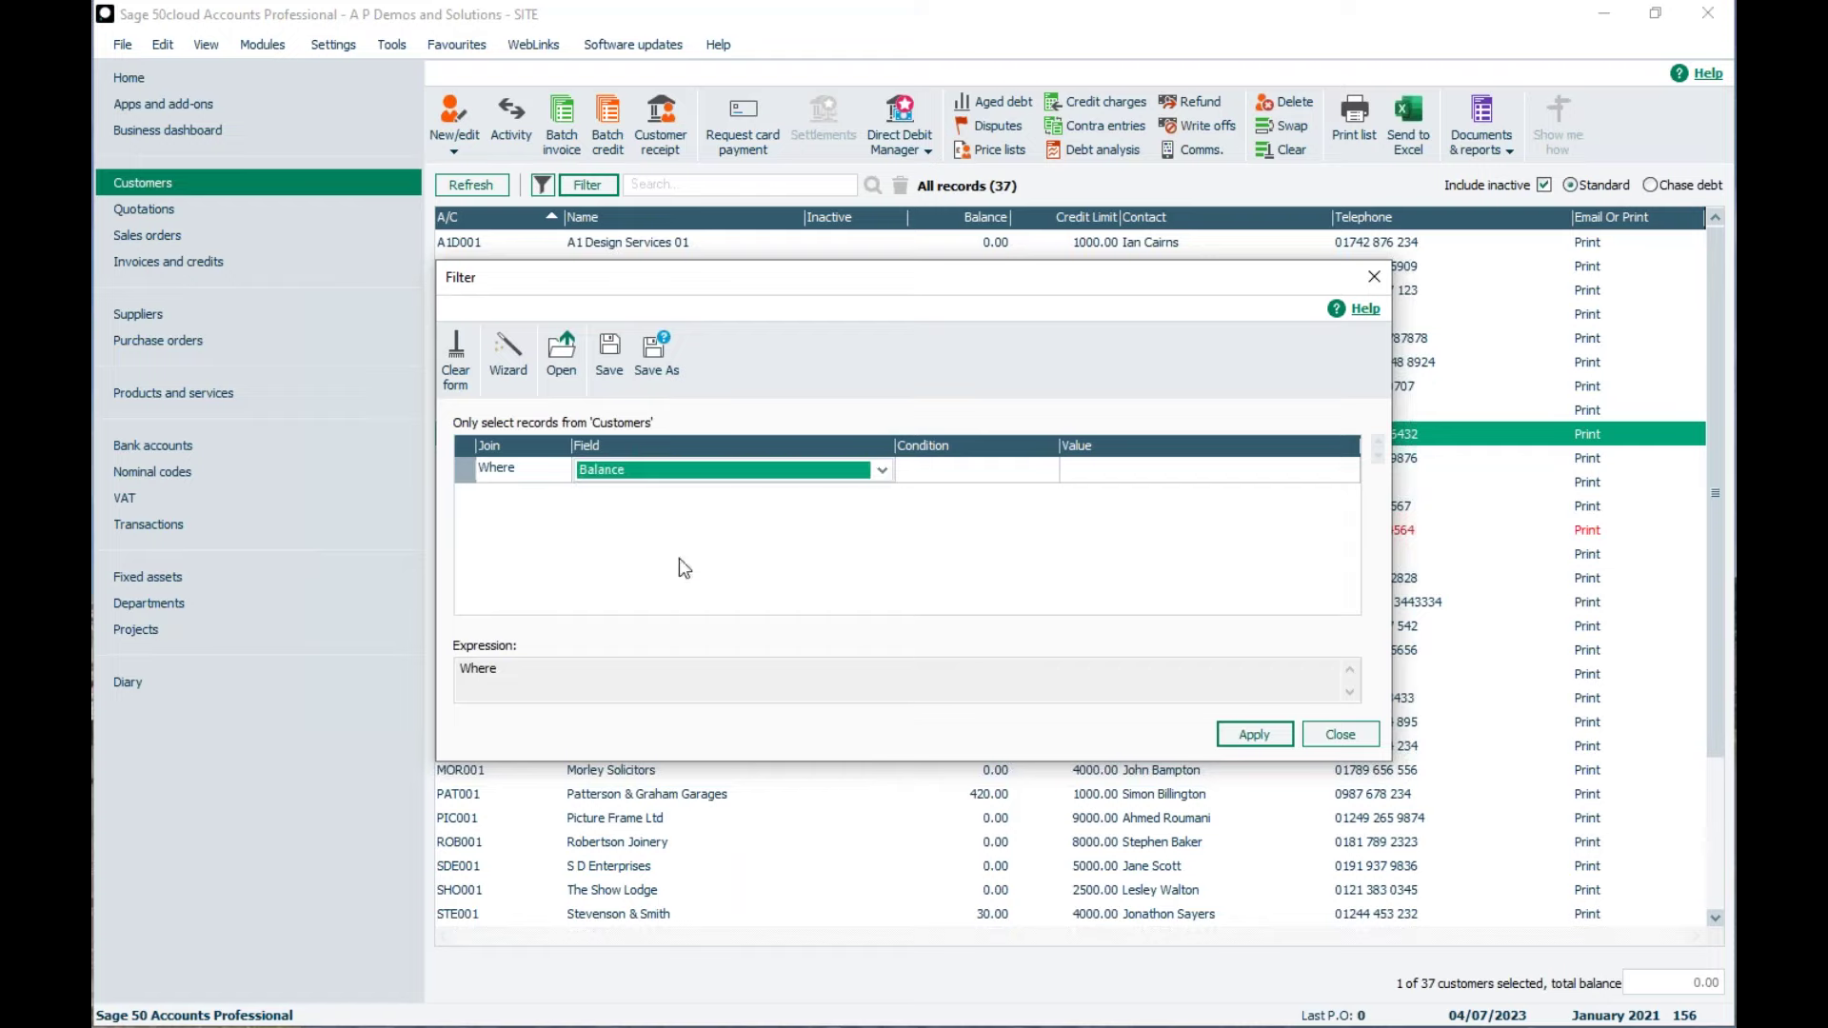
Set the filter's Balance condition to Is Greater Than 0.00 and apply it to the customer list
left_click(969, 472)
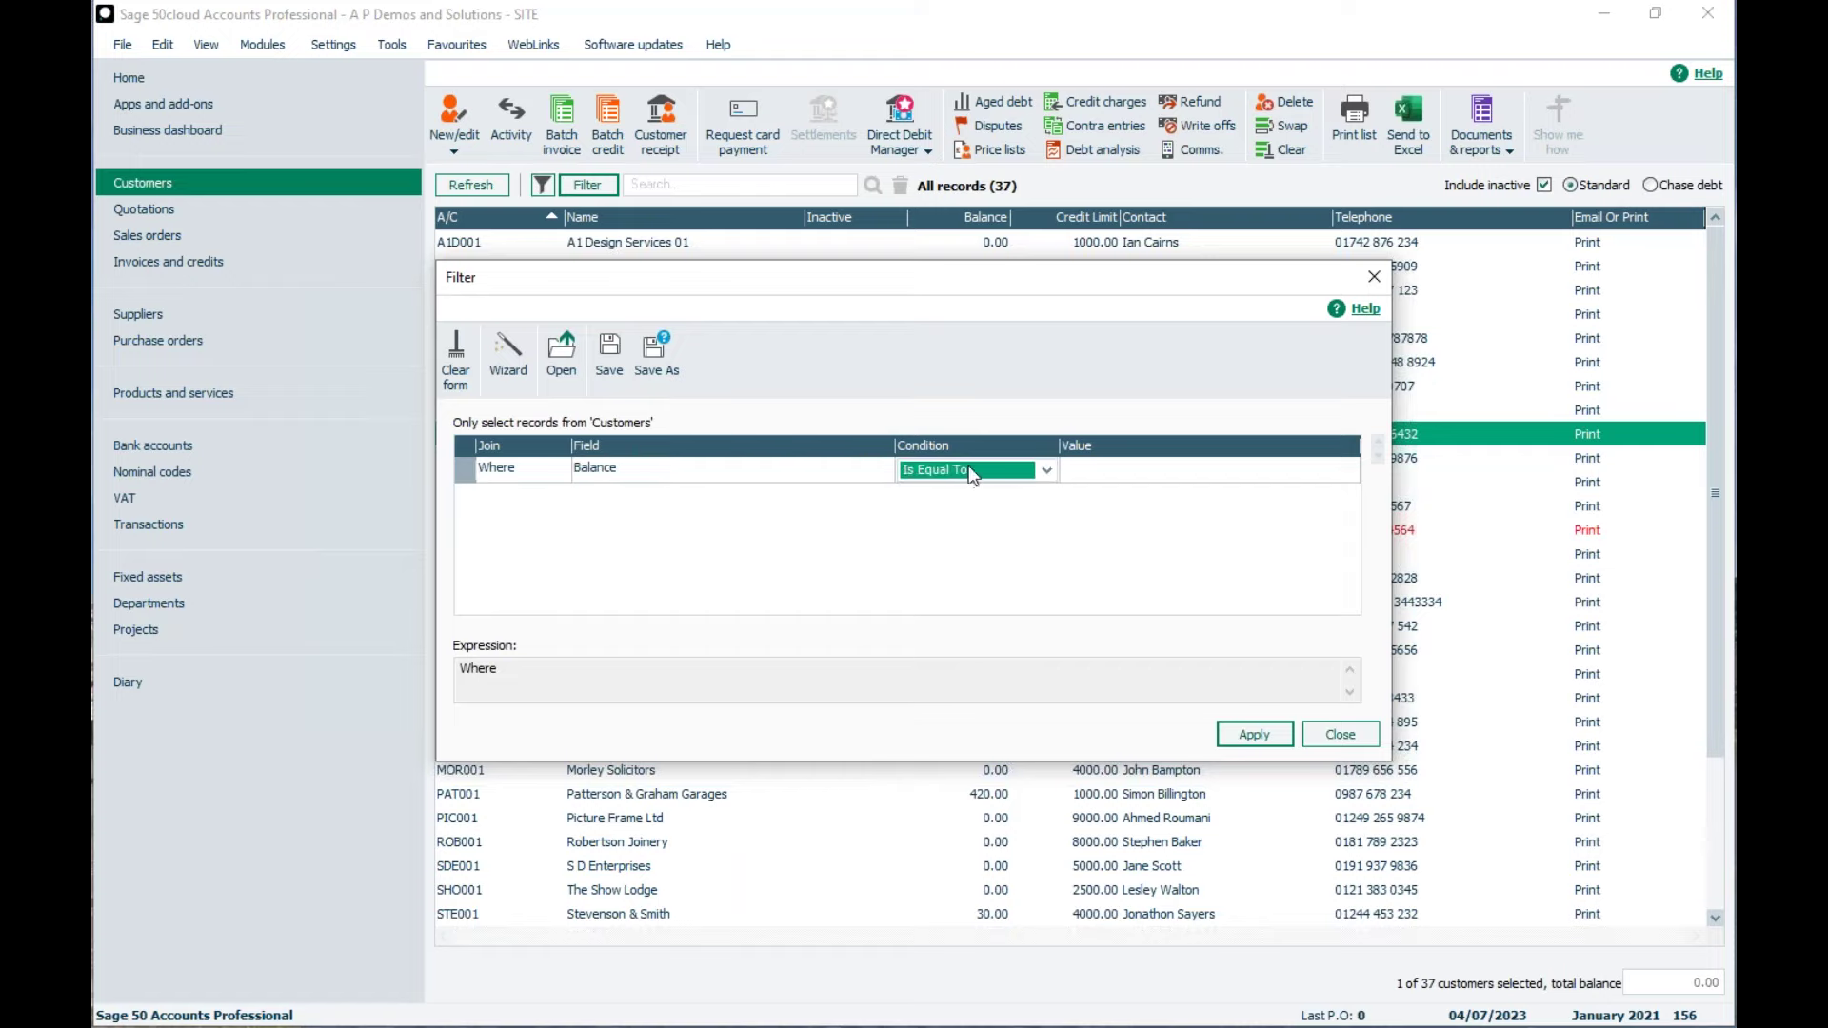
left_click(1043, 468)
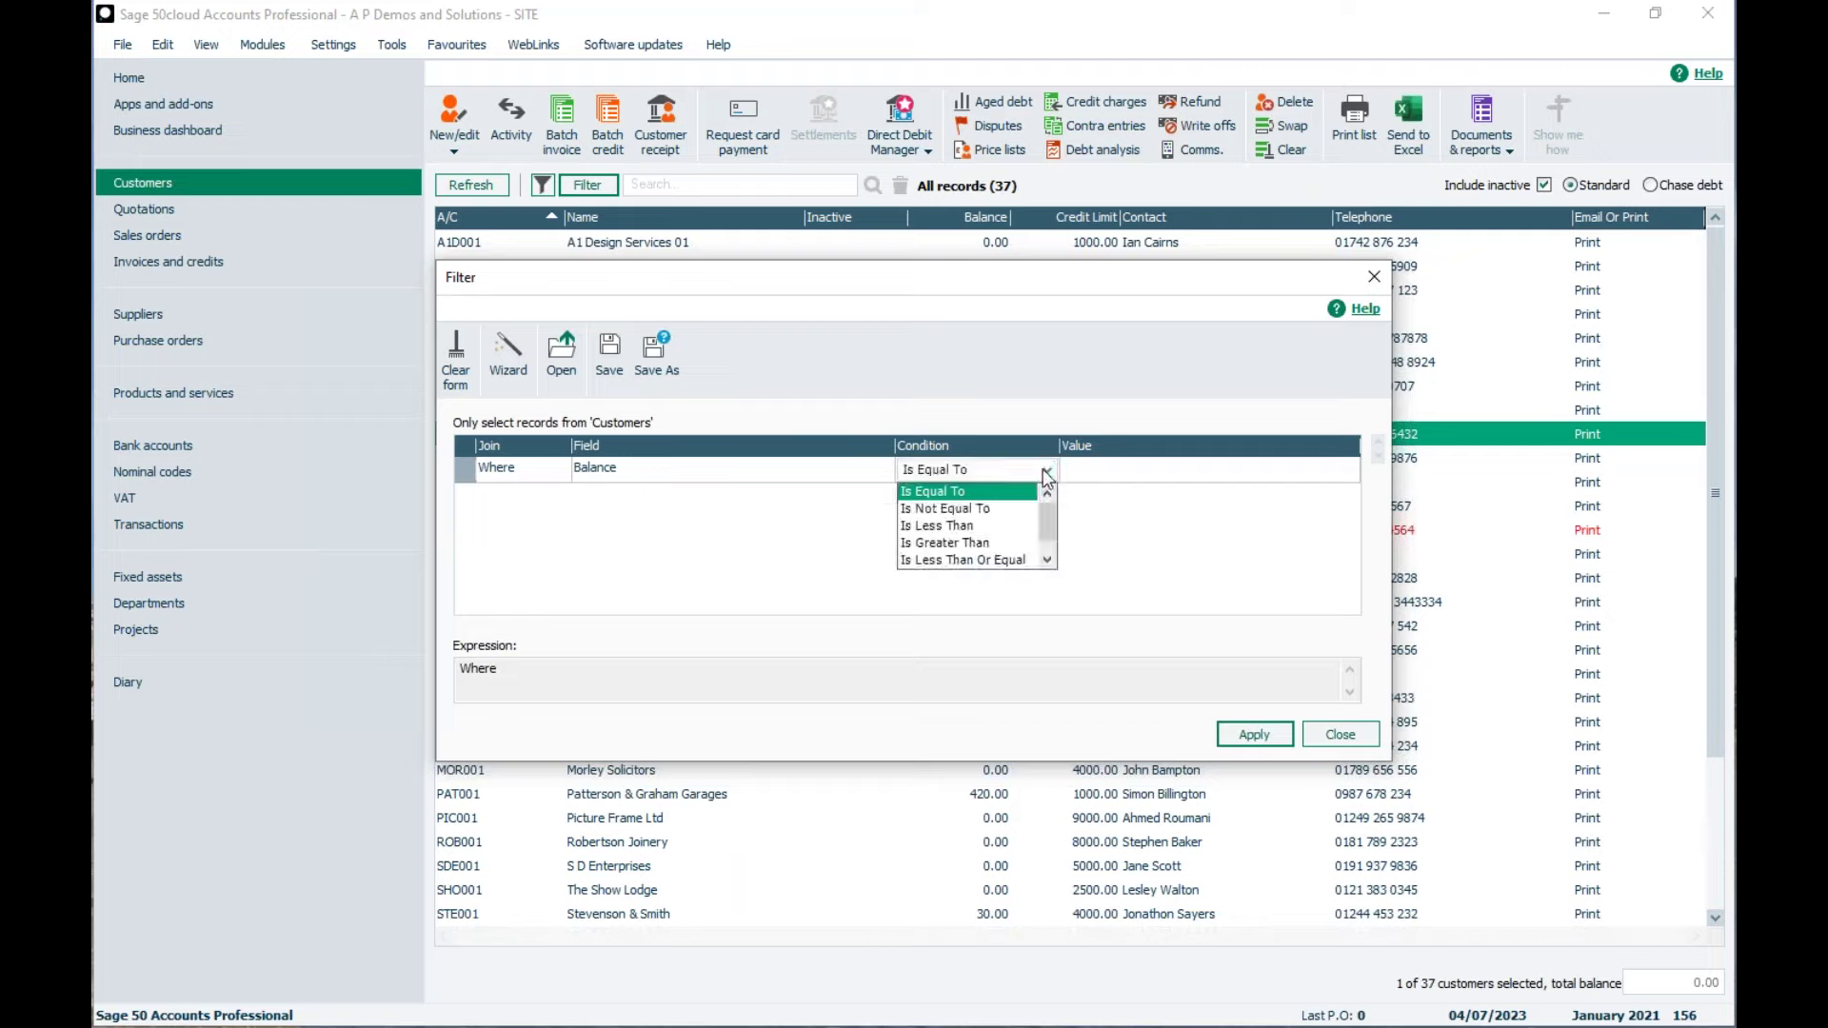
left_click(958, 543)
left_click(1098, 467)
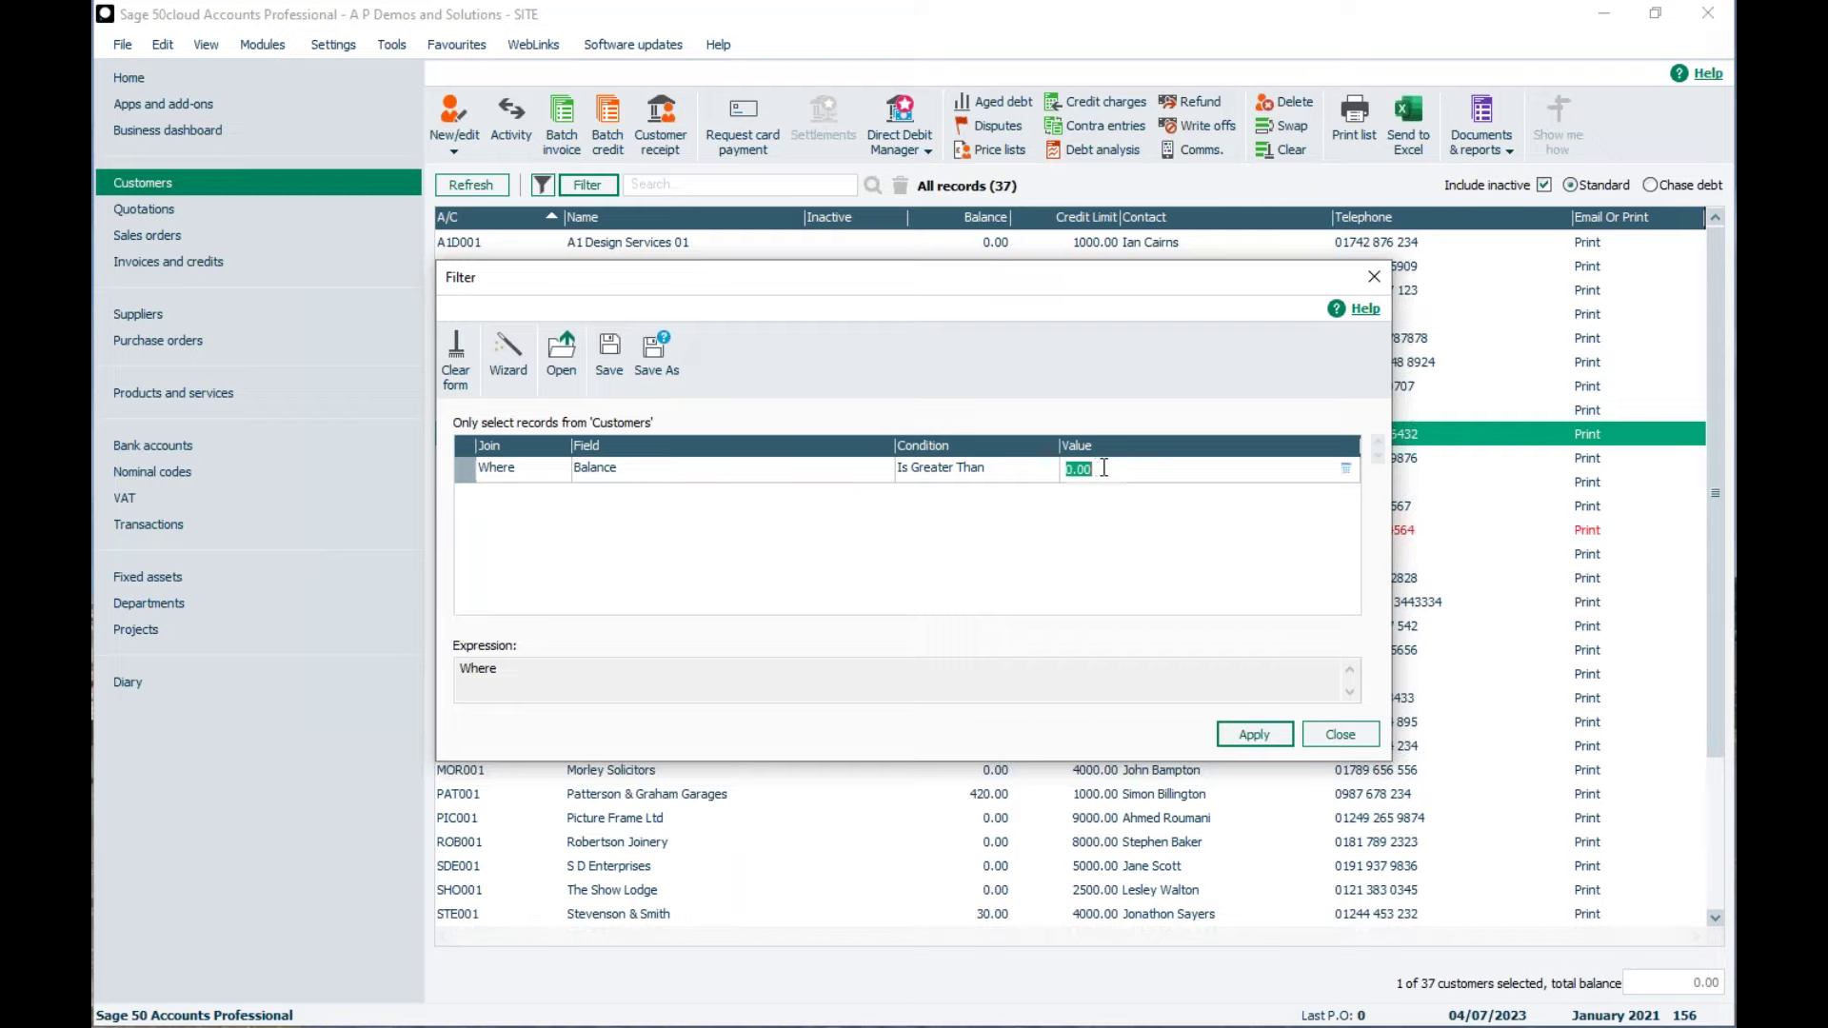
left_click(1239, 736)
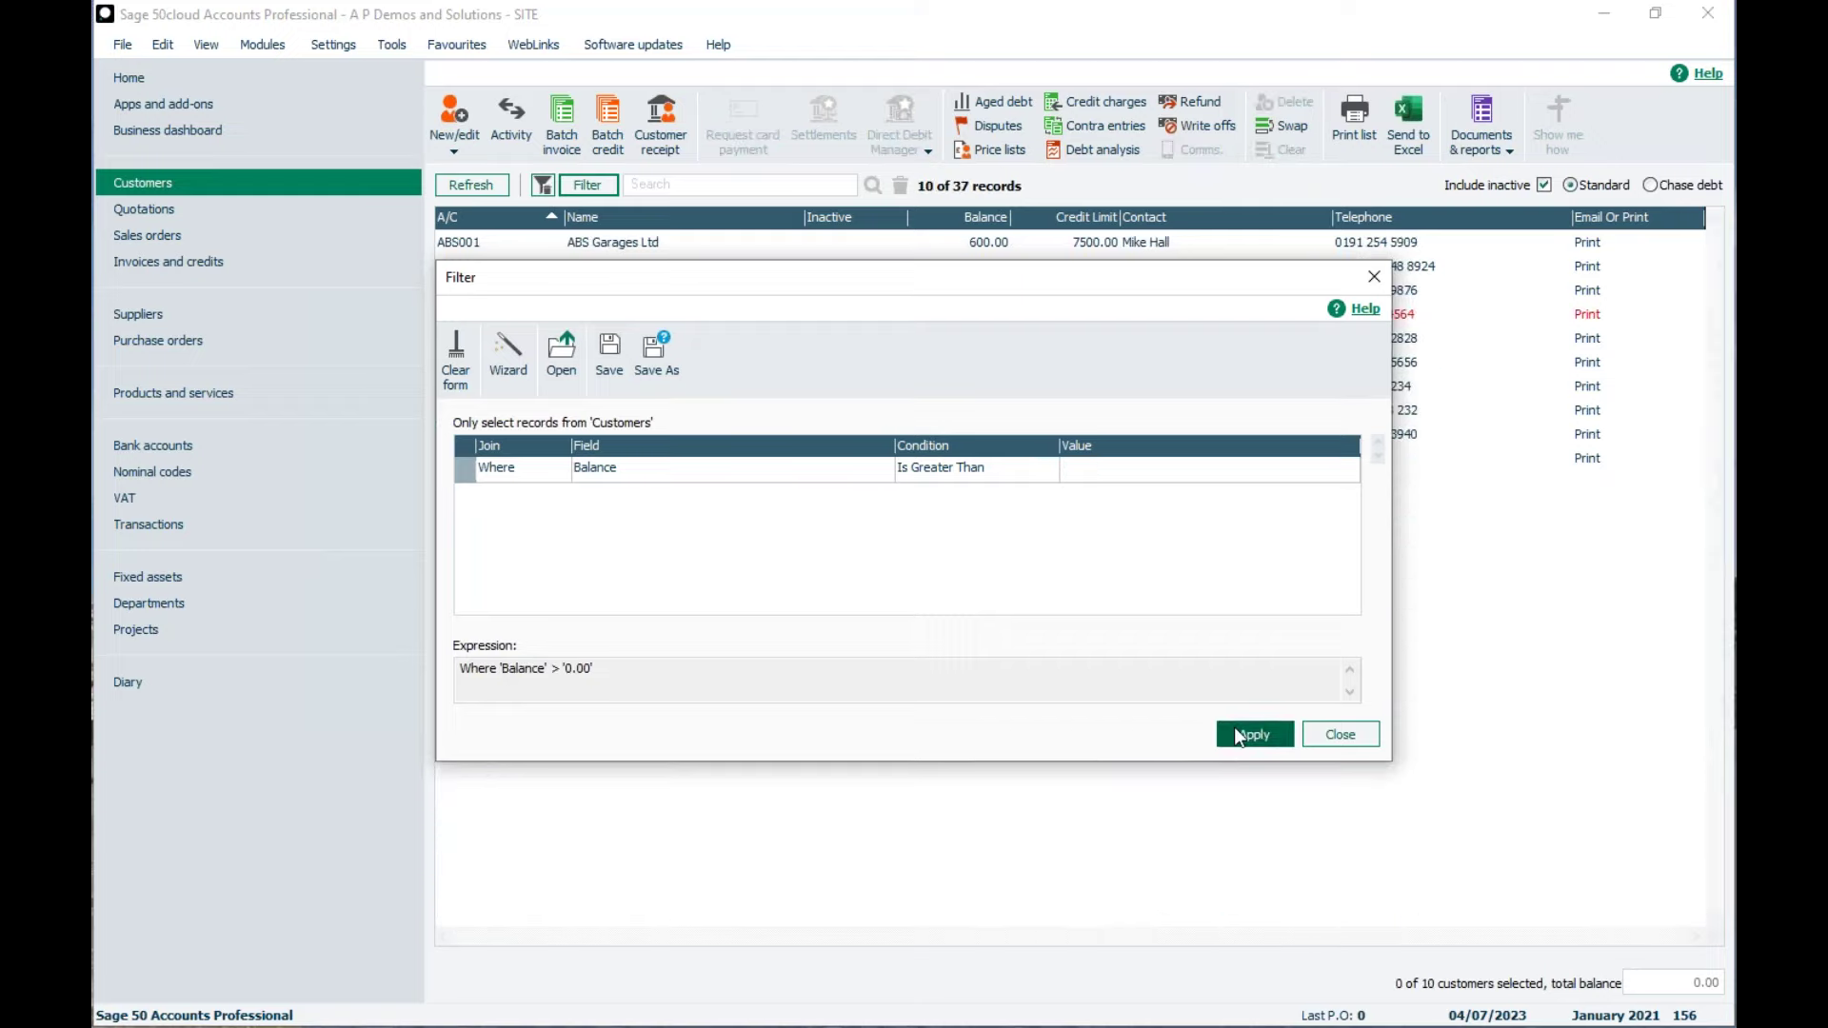
left_click(1342, 735)
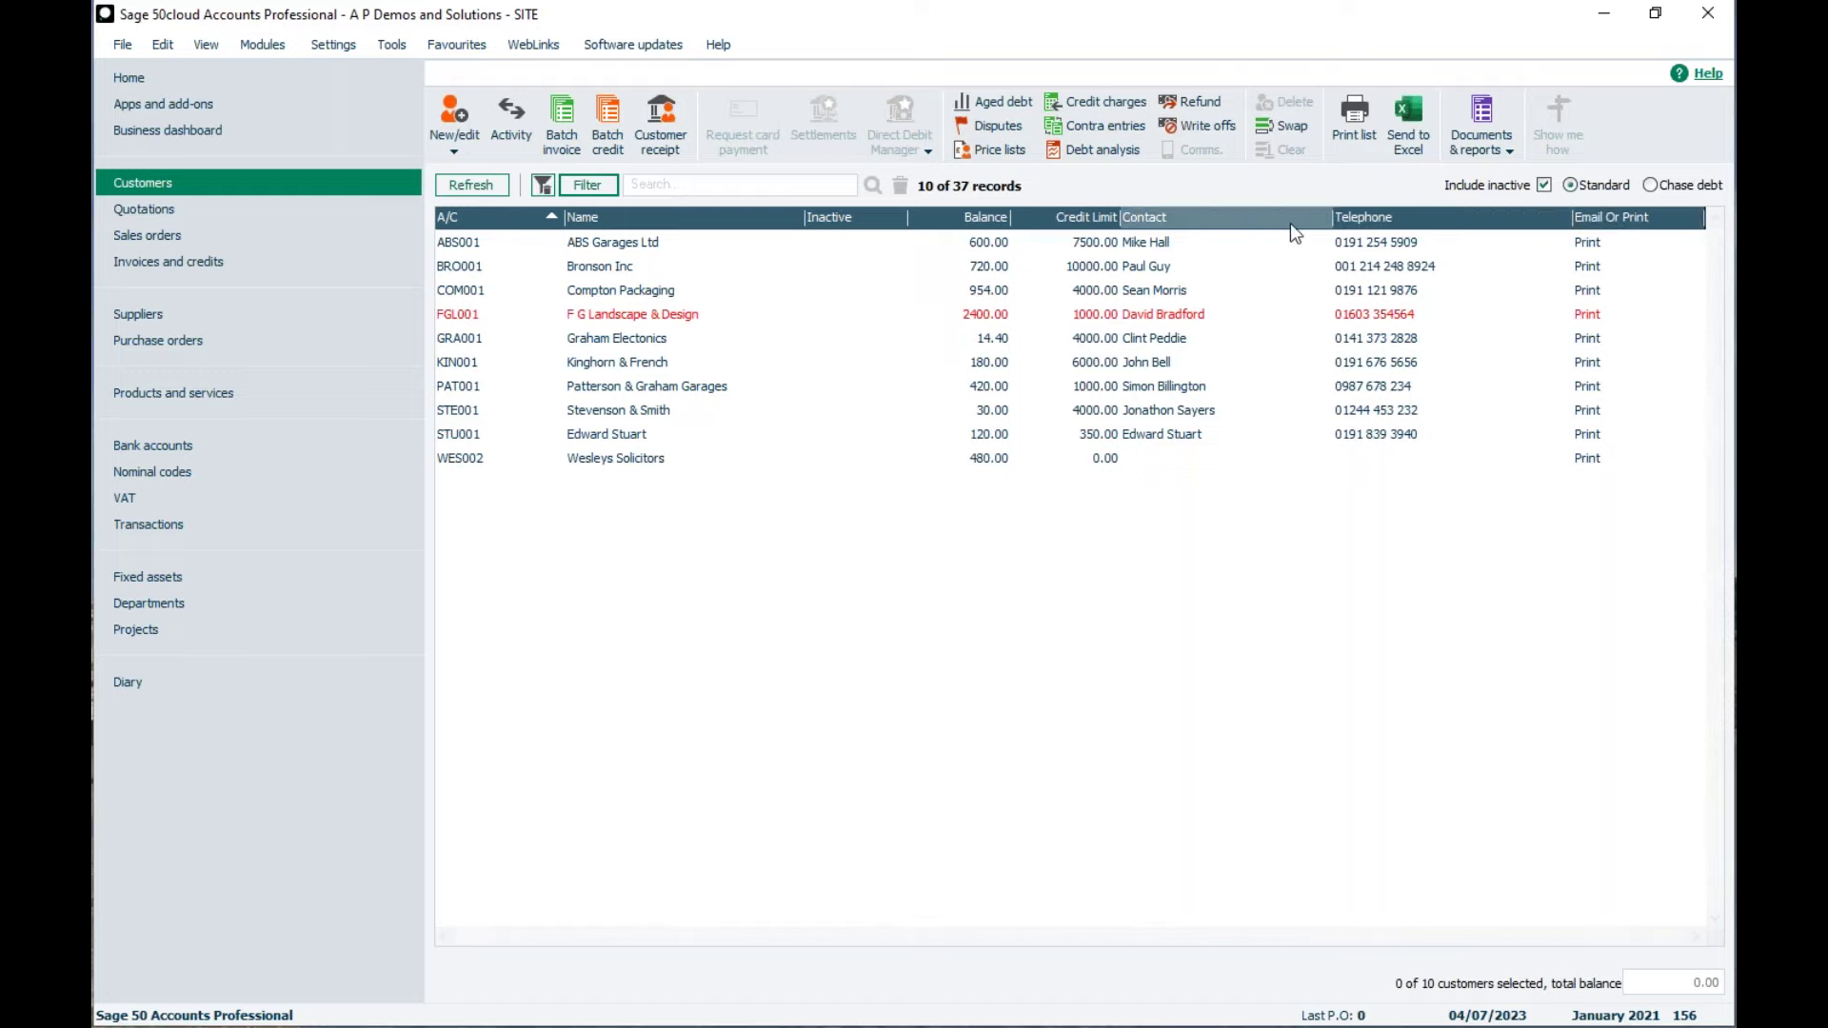
Remove the Email Or Print column from the customer list and add the Last Invoice column
right_click(1449, 226)
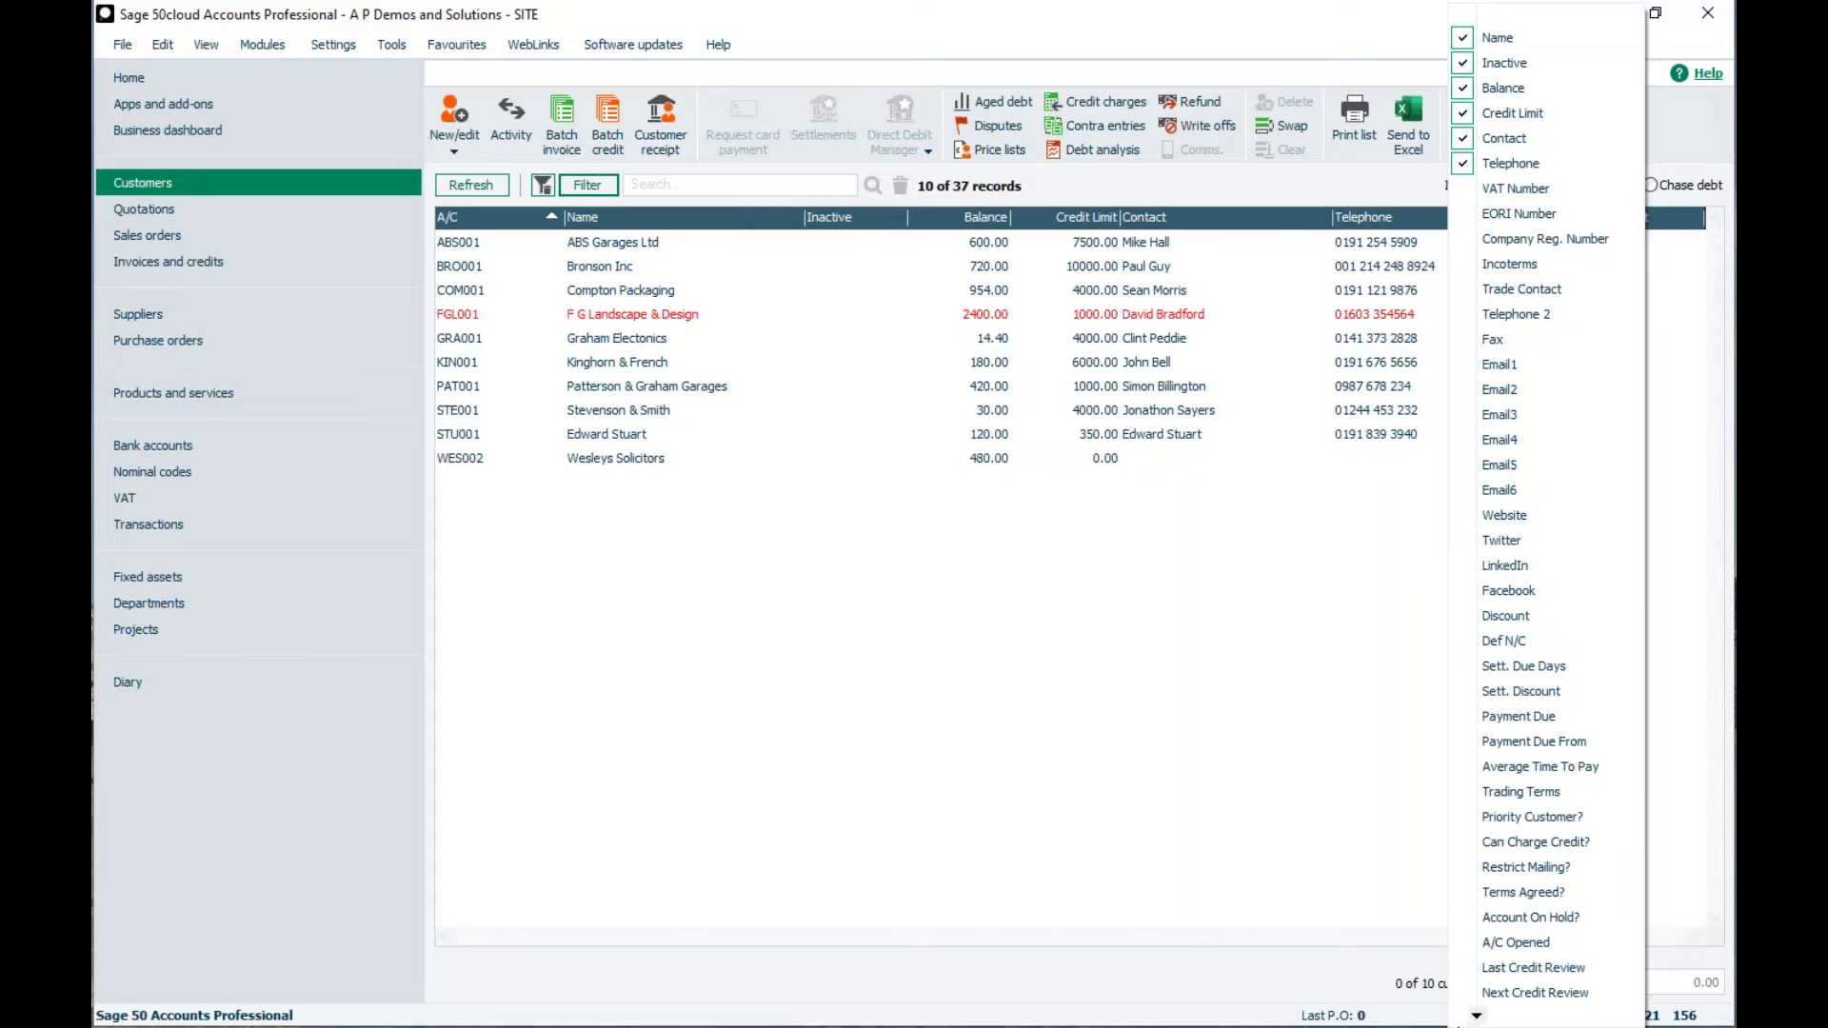
mouse_move(1475, 1018)
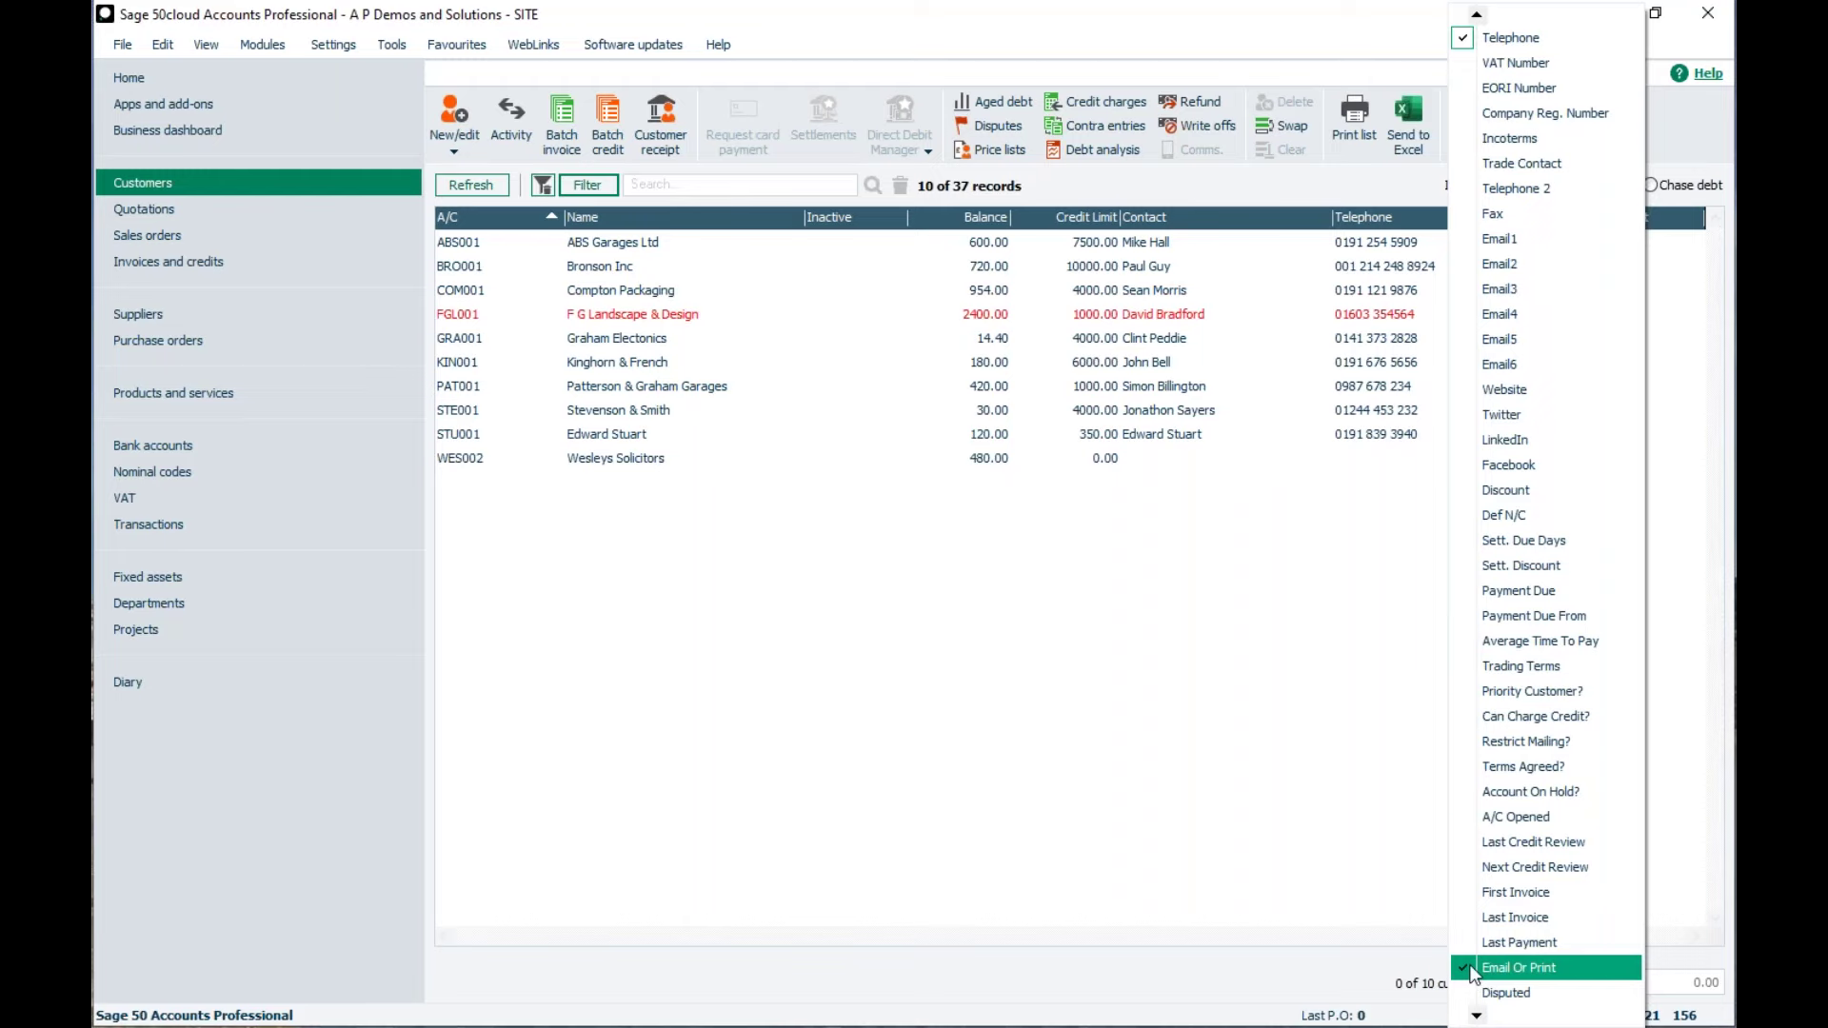
left_click(1473, 970)
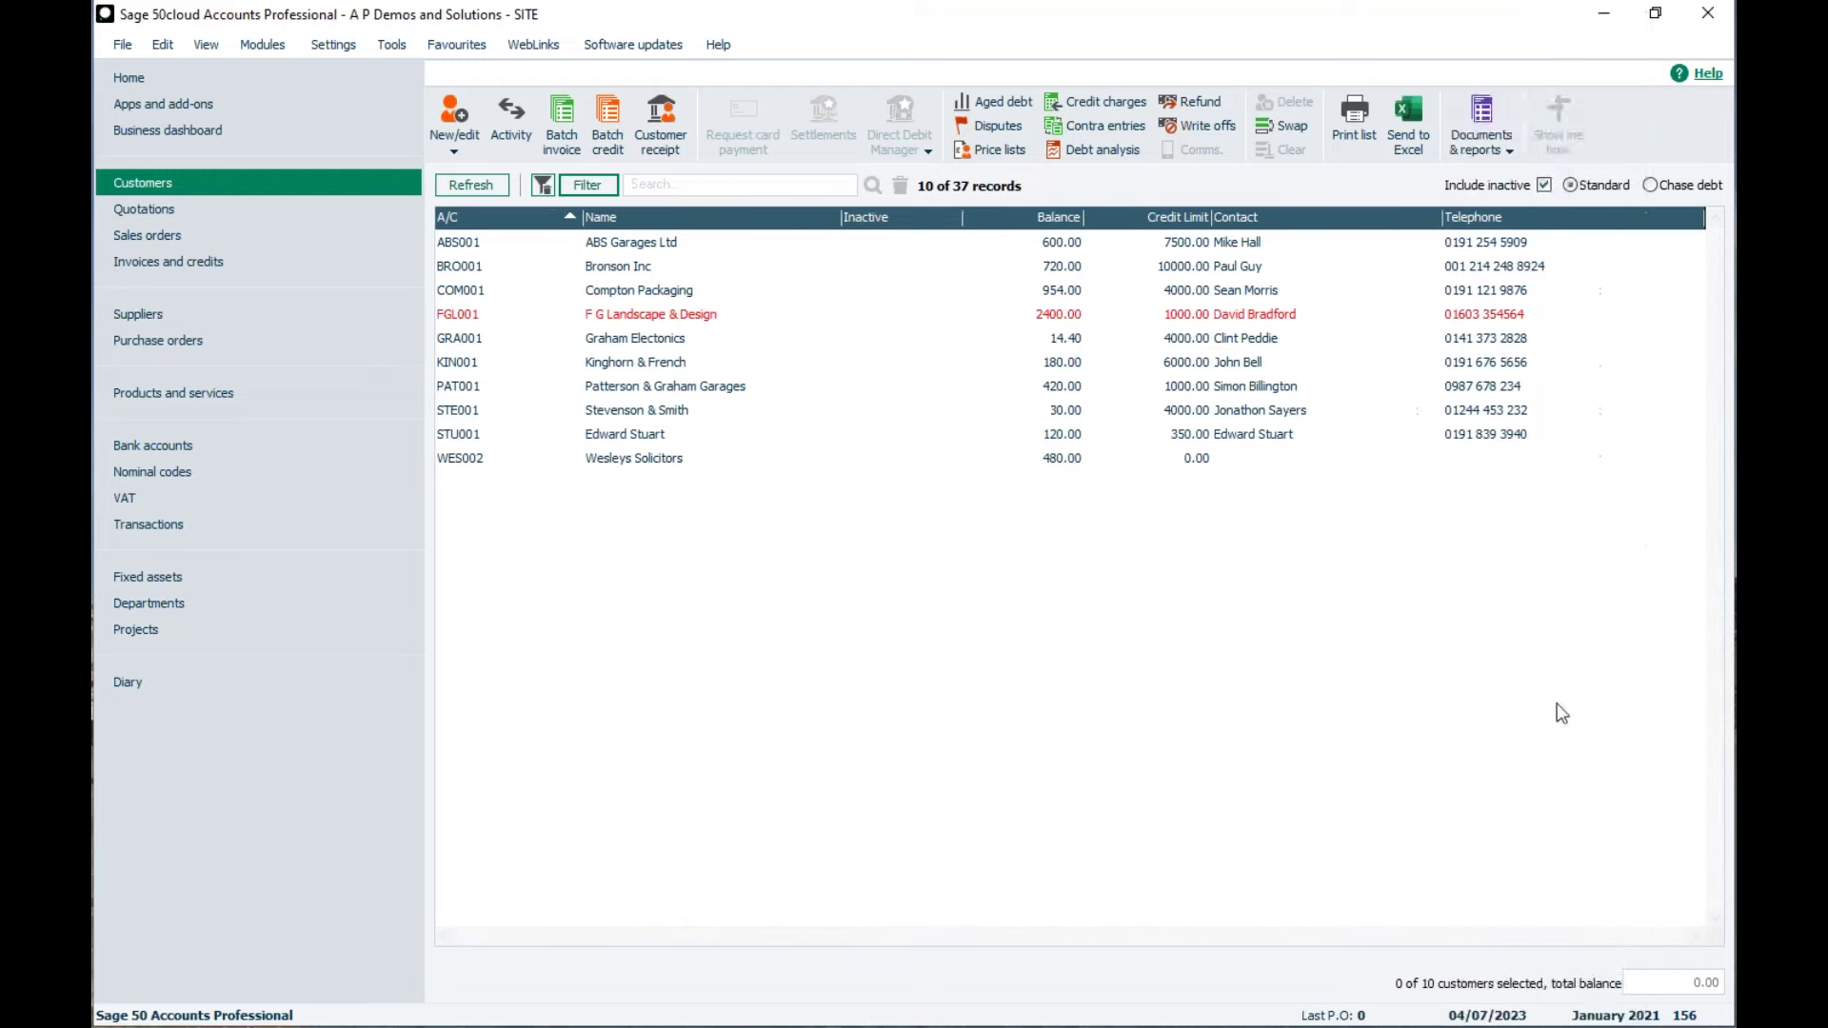
right_click(1487, 219)
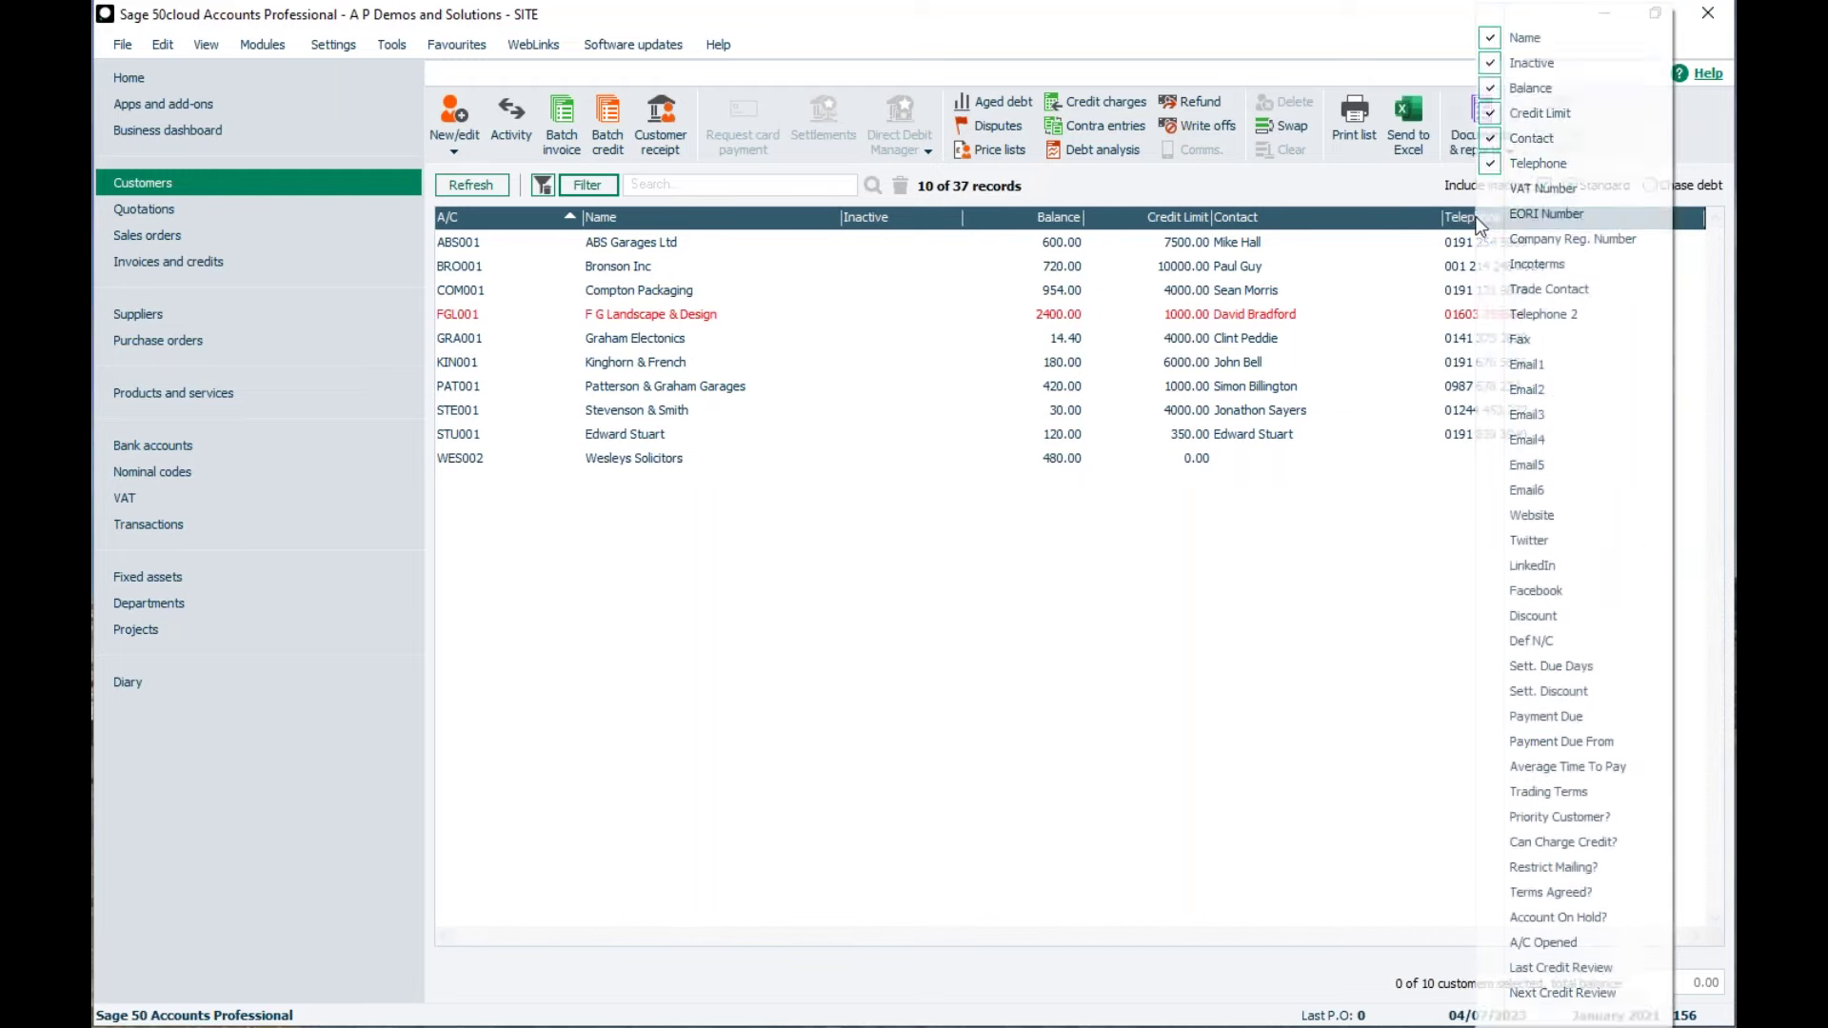
mouse_move(1504, 1017)
left_click(1505, 973)
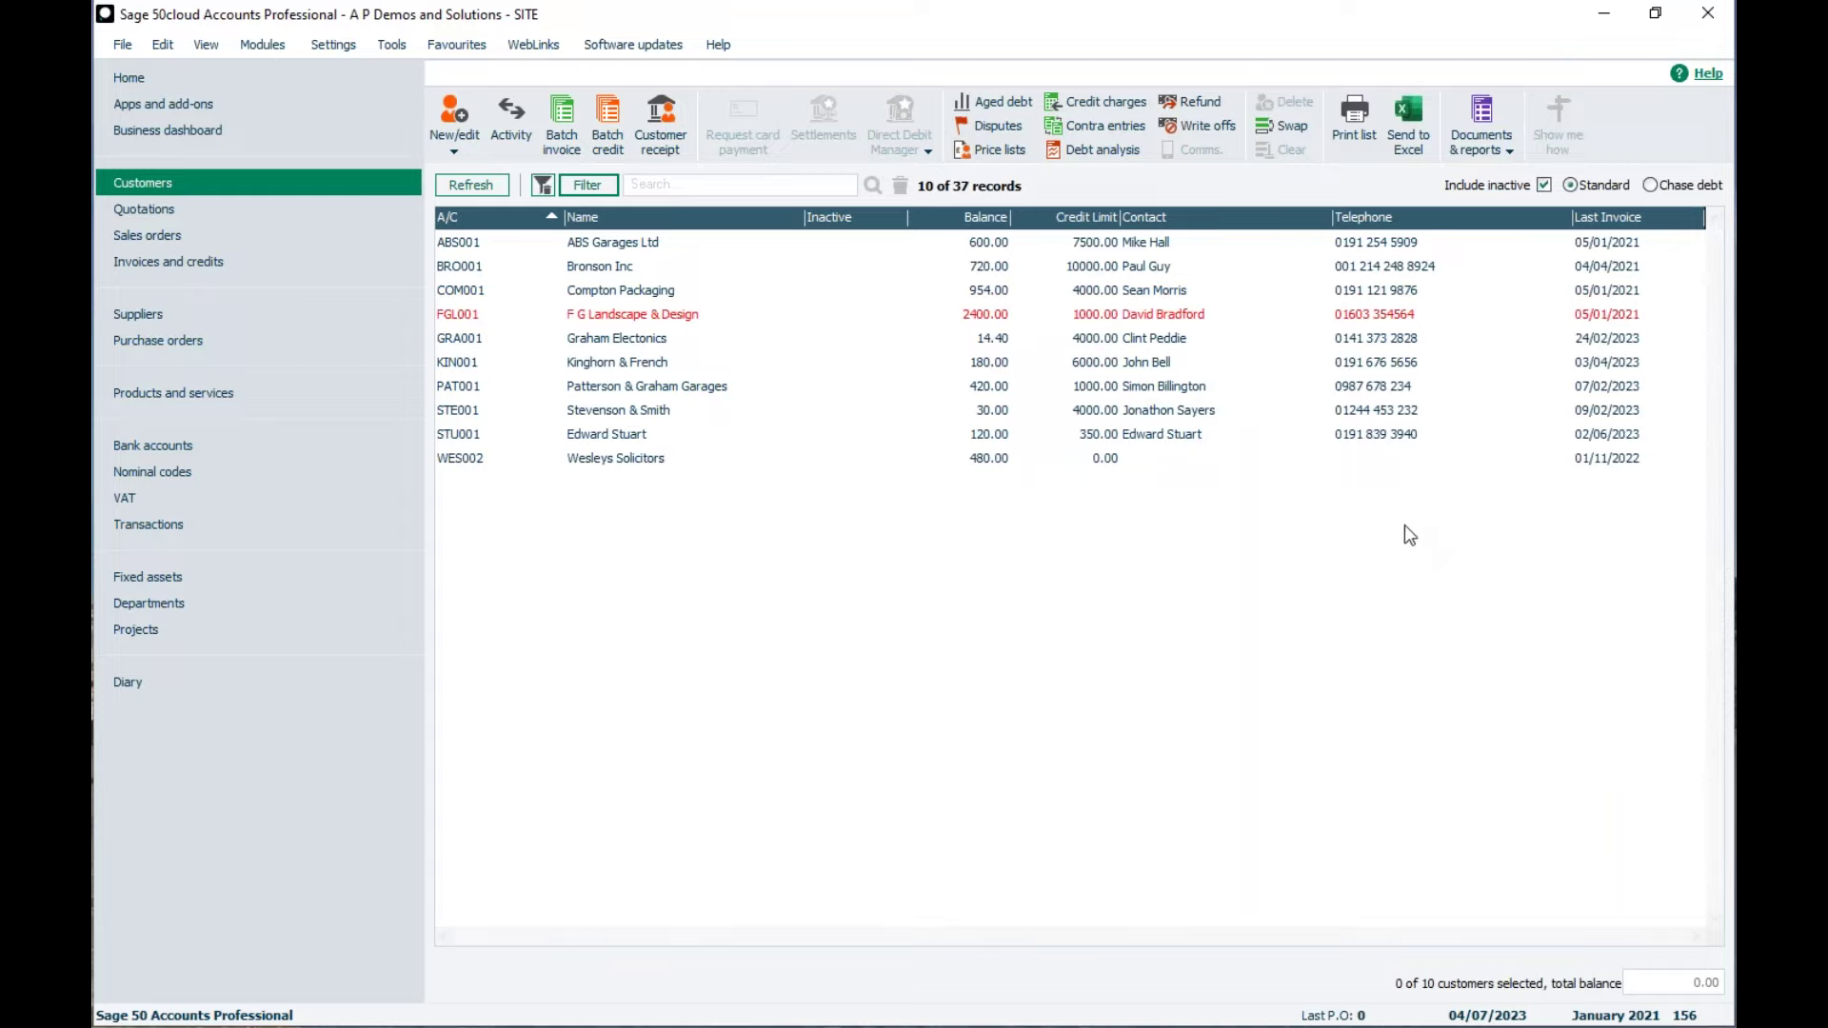
Check the active customer filter's criteria, and export the filtered list to Excel in a maximized, enlarged view
left_click(590, 185)
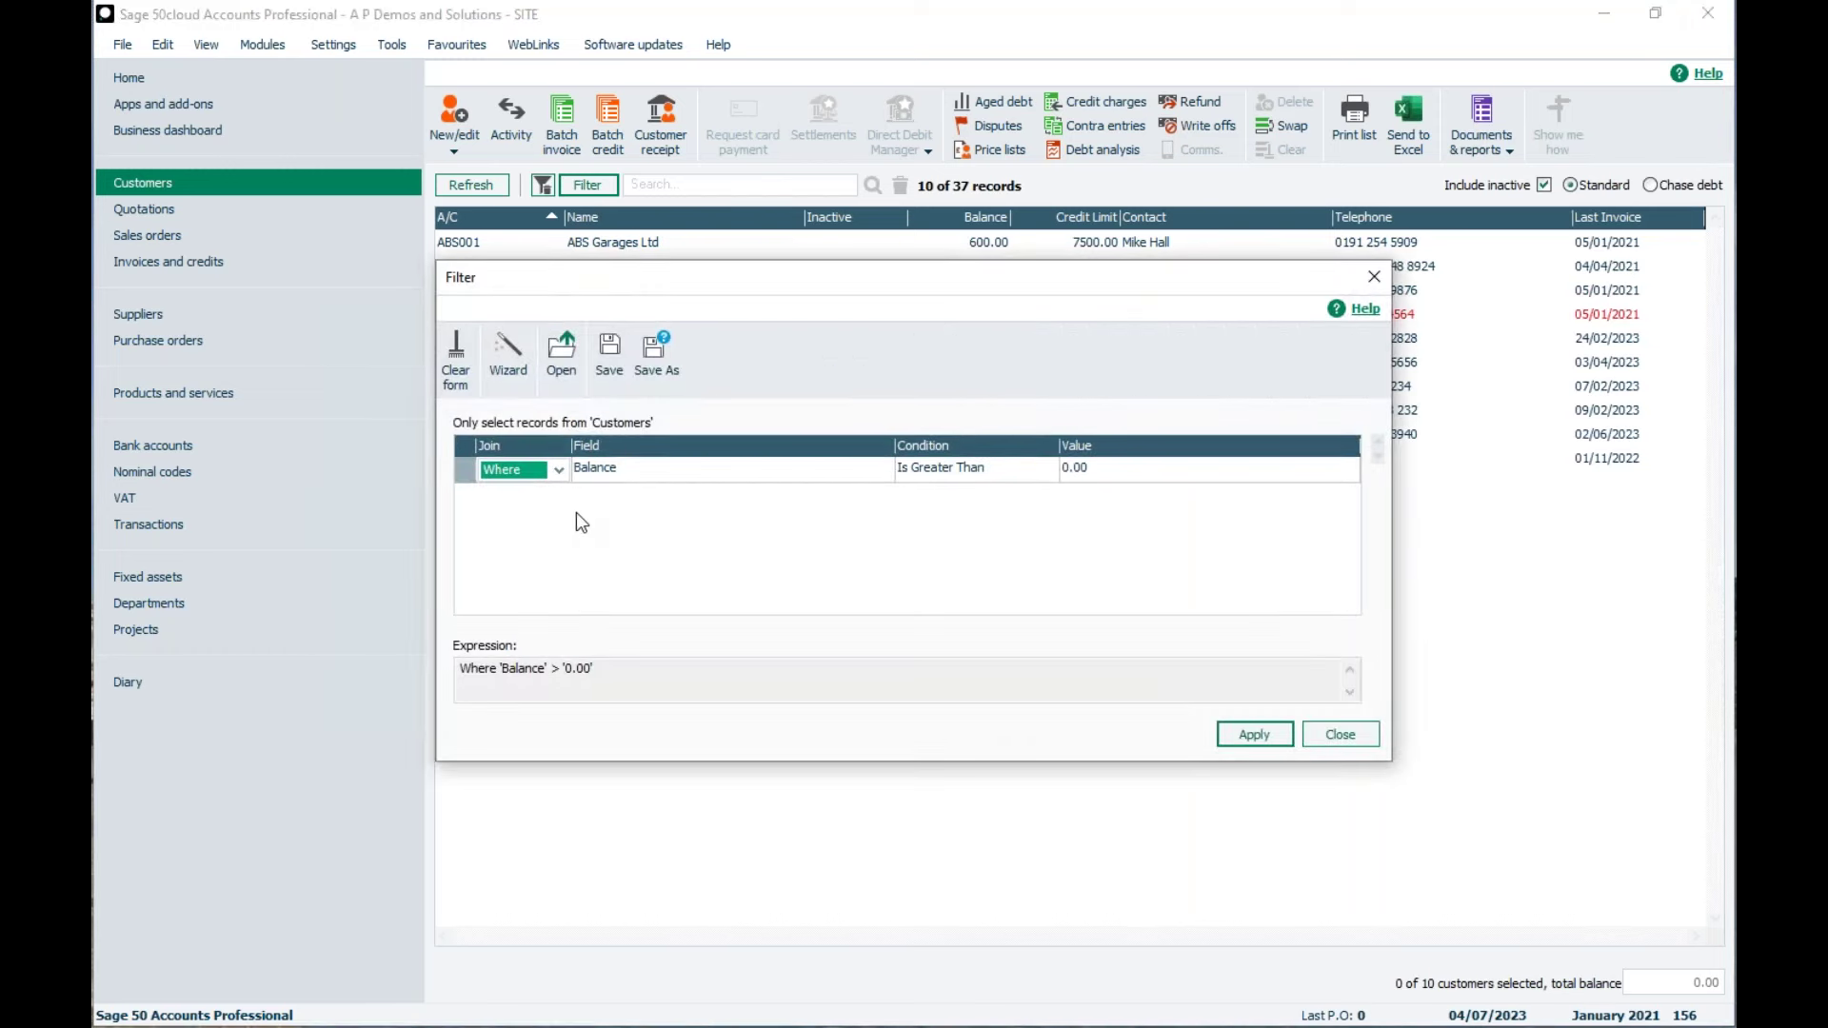
left_click(1333, 733)
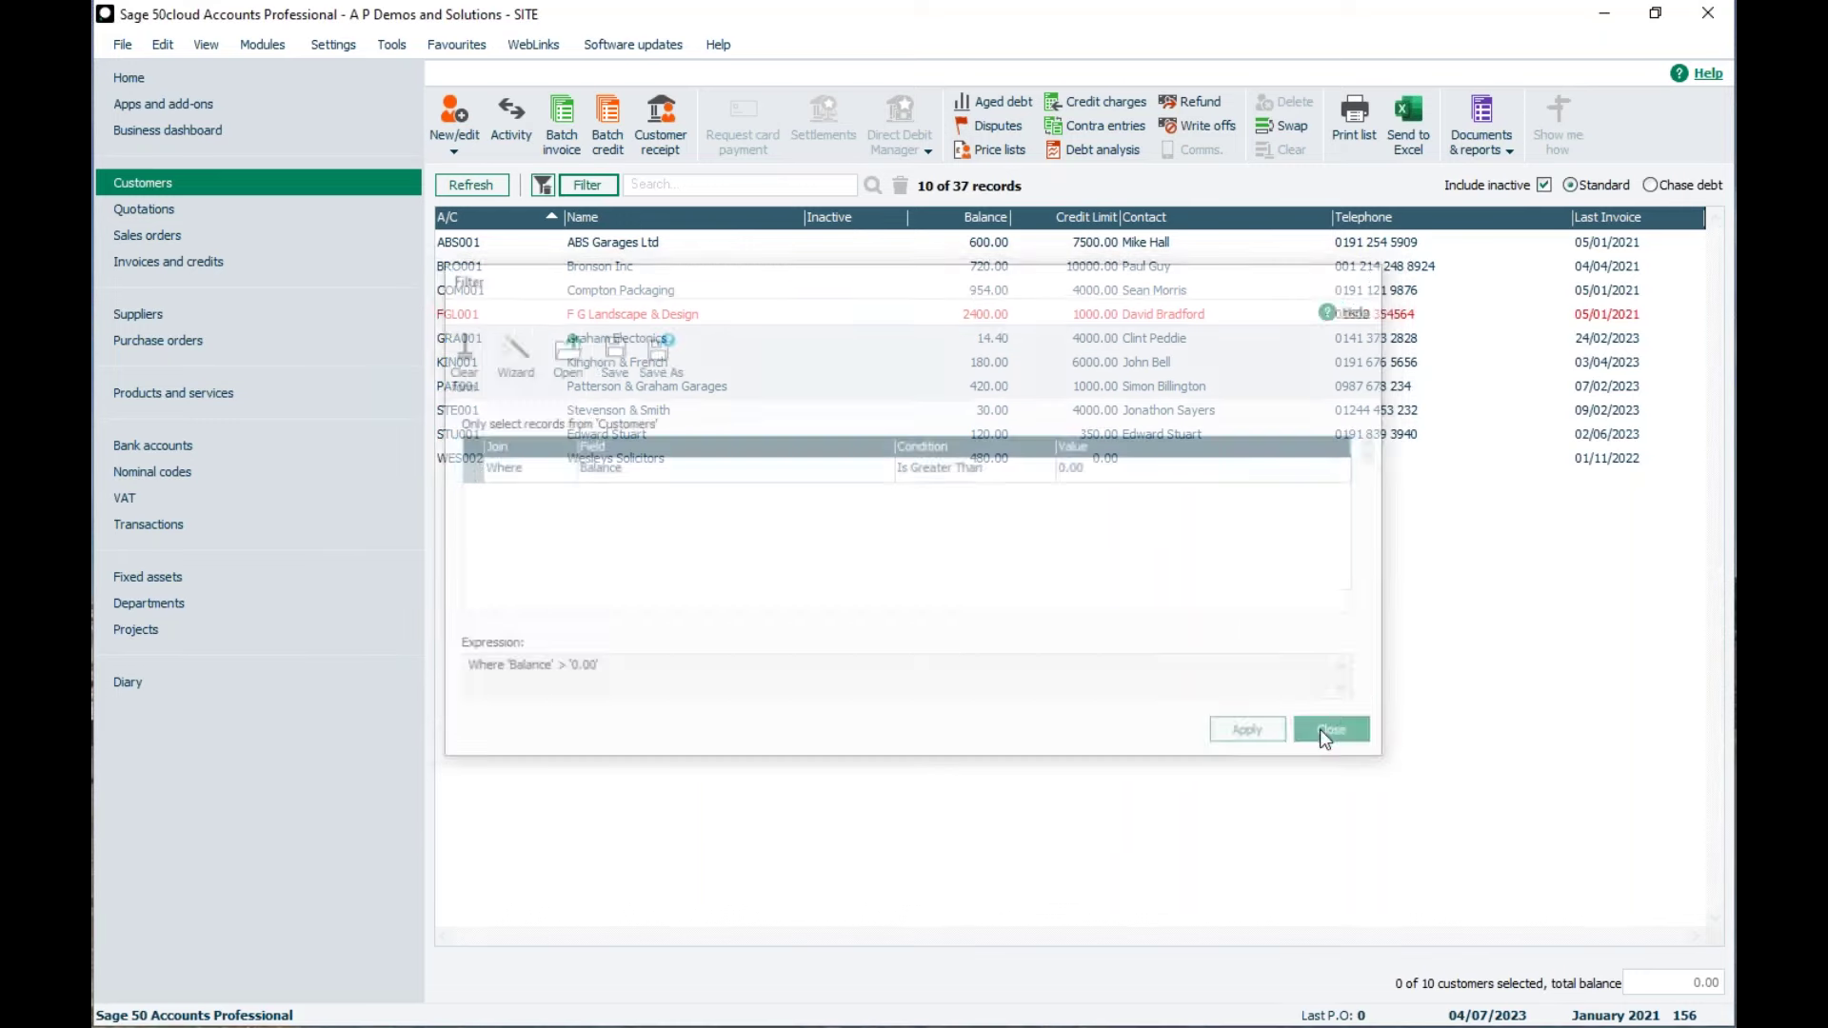
left_click(1409, 117)
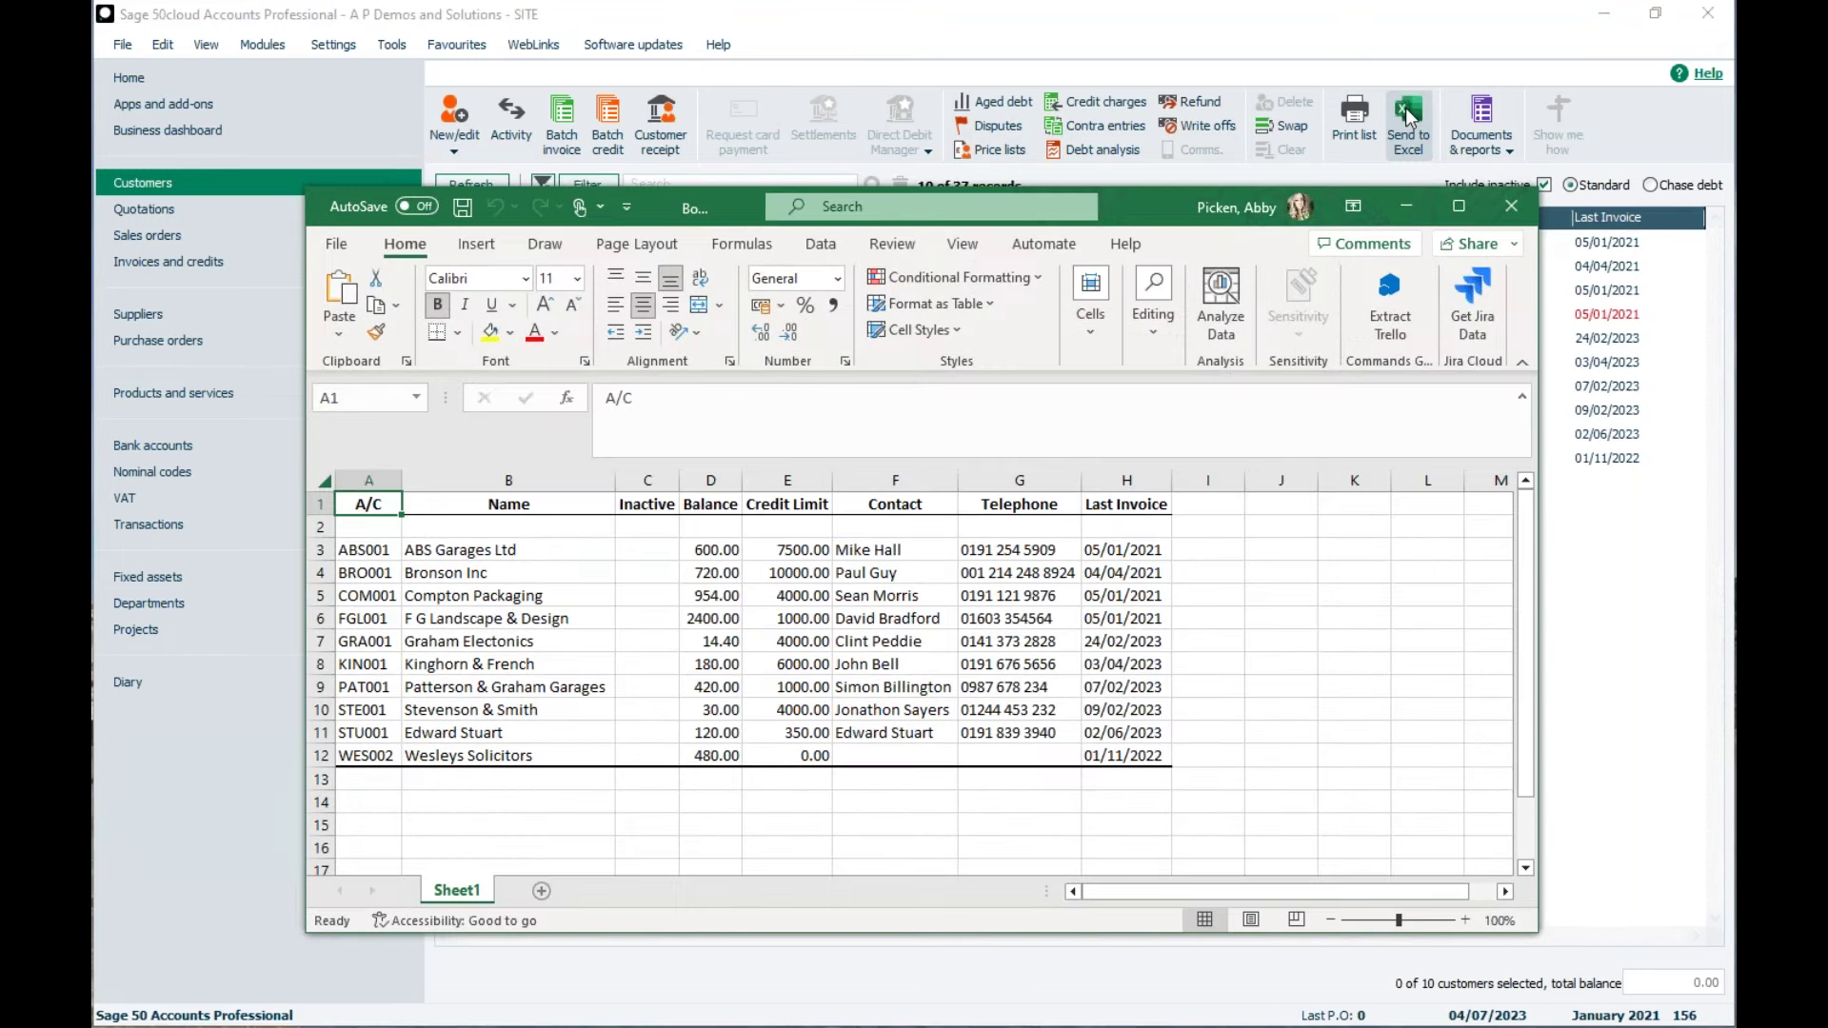
left_click(1457, 211)
left_click_drag(1609, 1015, 1621, 1015)
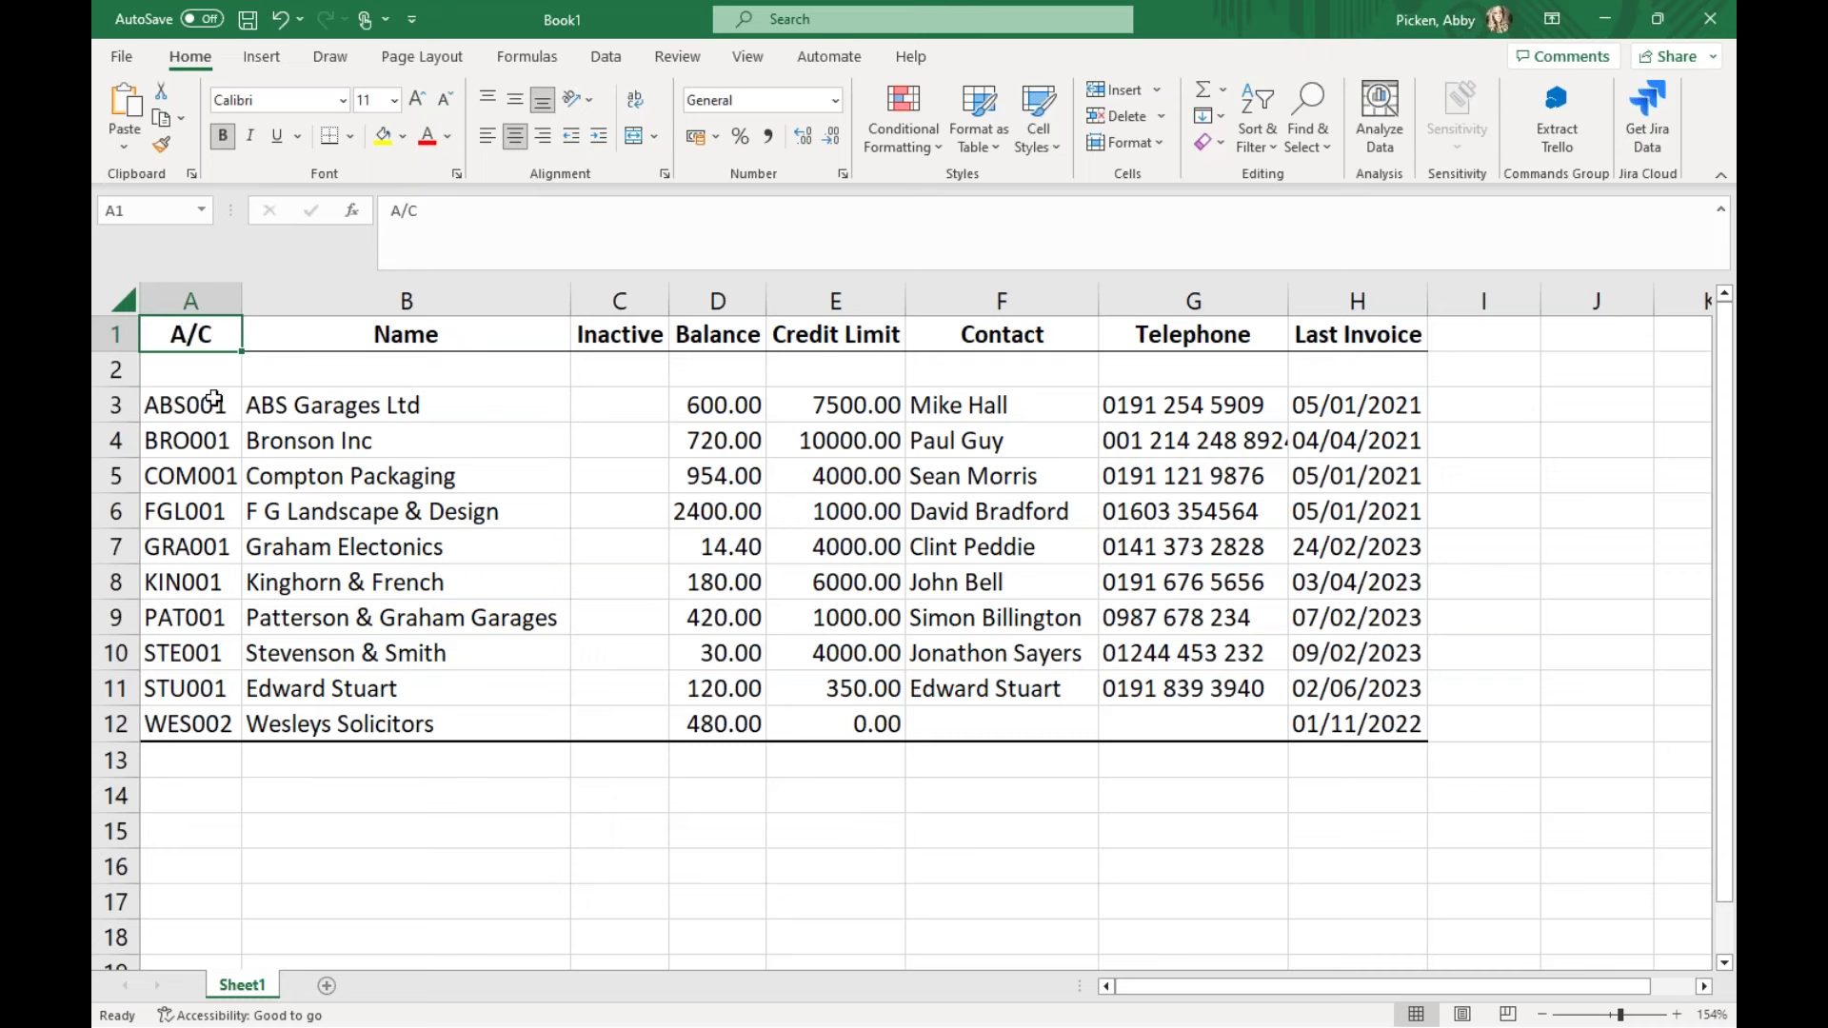
Delete the blank row 2 beneath the column headings in the exported worksheet
left_click(116, 370)
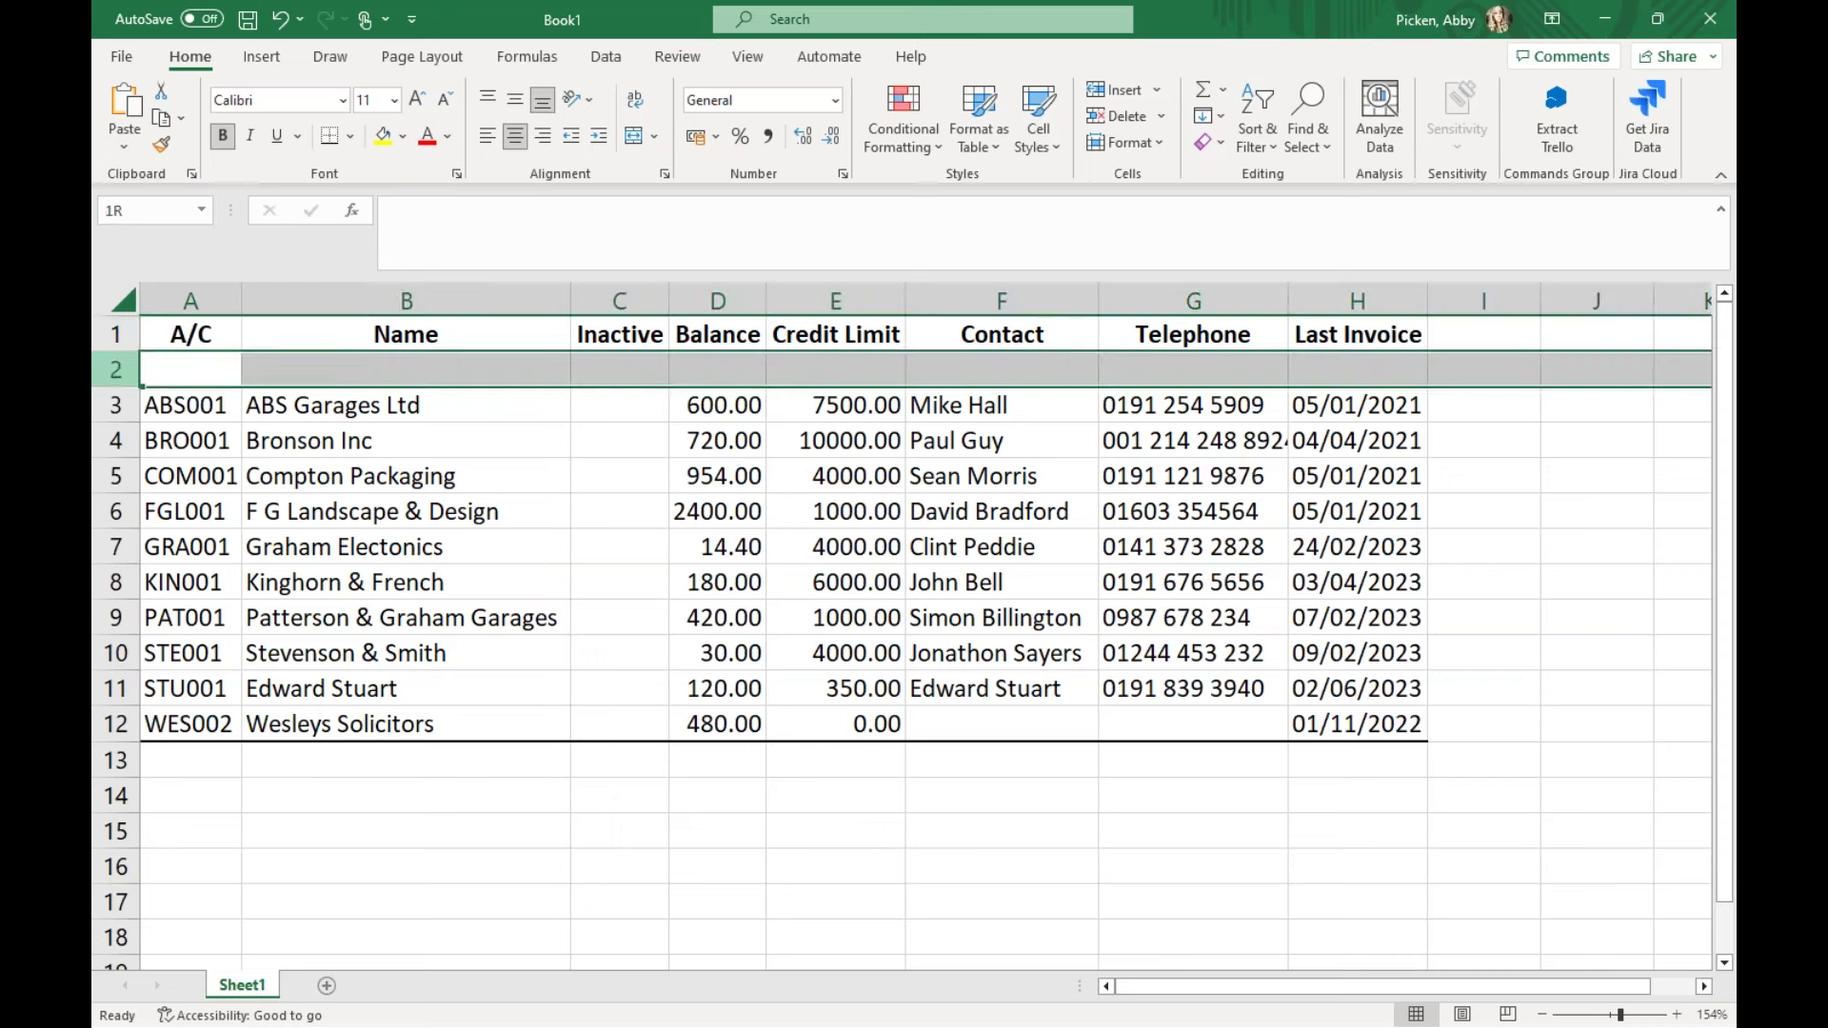
right_click(117, 369)
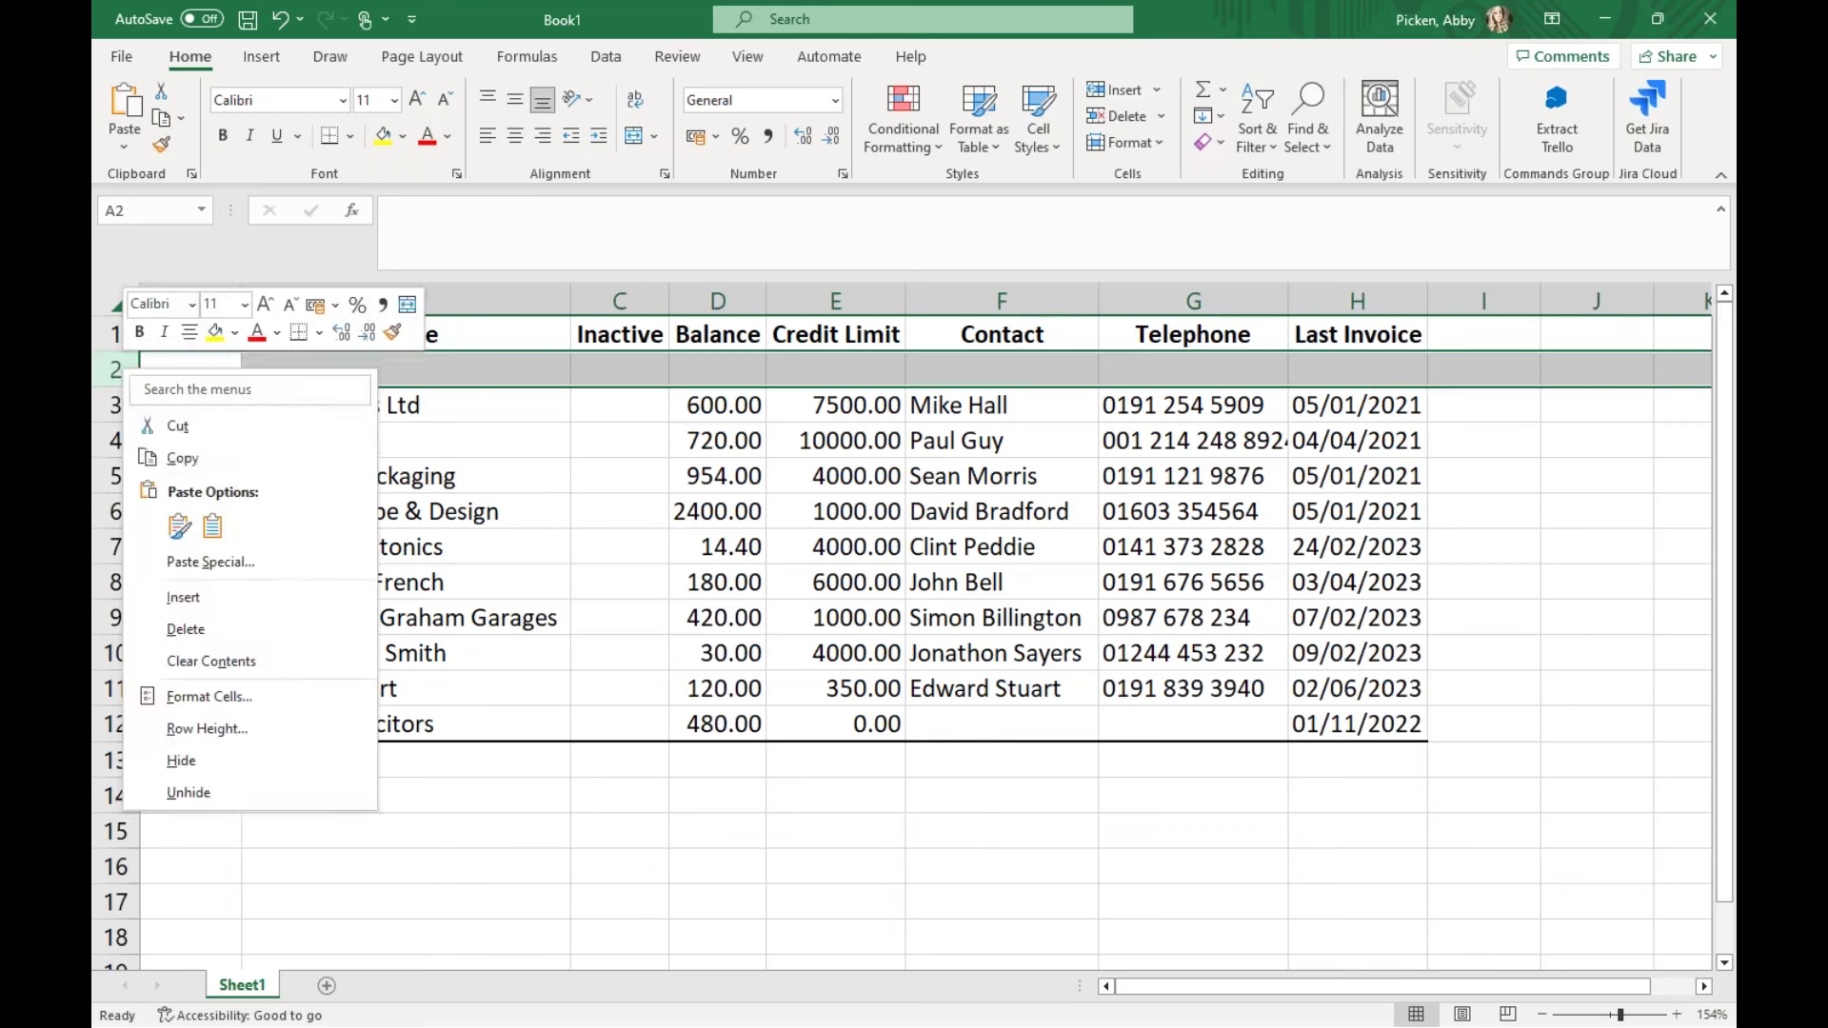
left_click(152, 629)
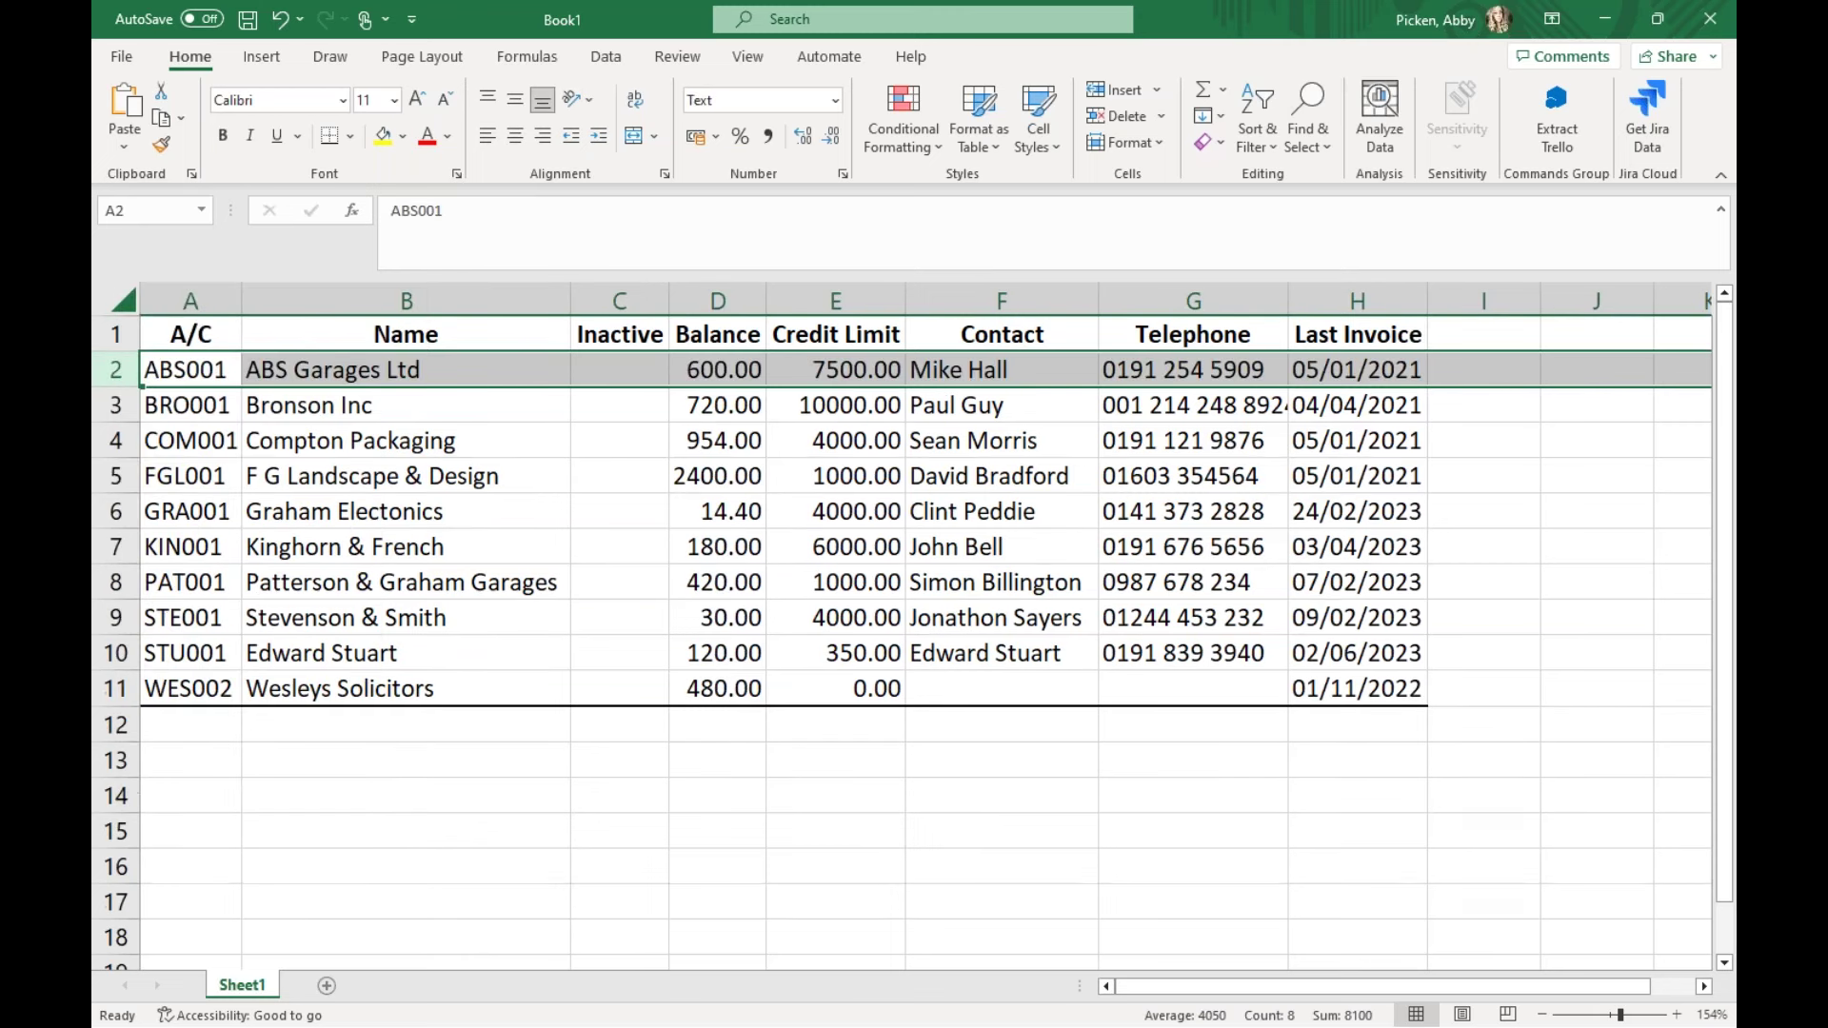
left_click(332, 571)
Add filters to the column headings in A1:H1, from A/C to Last Invoice
left_click_drag(181, 334, 1296, 343)
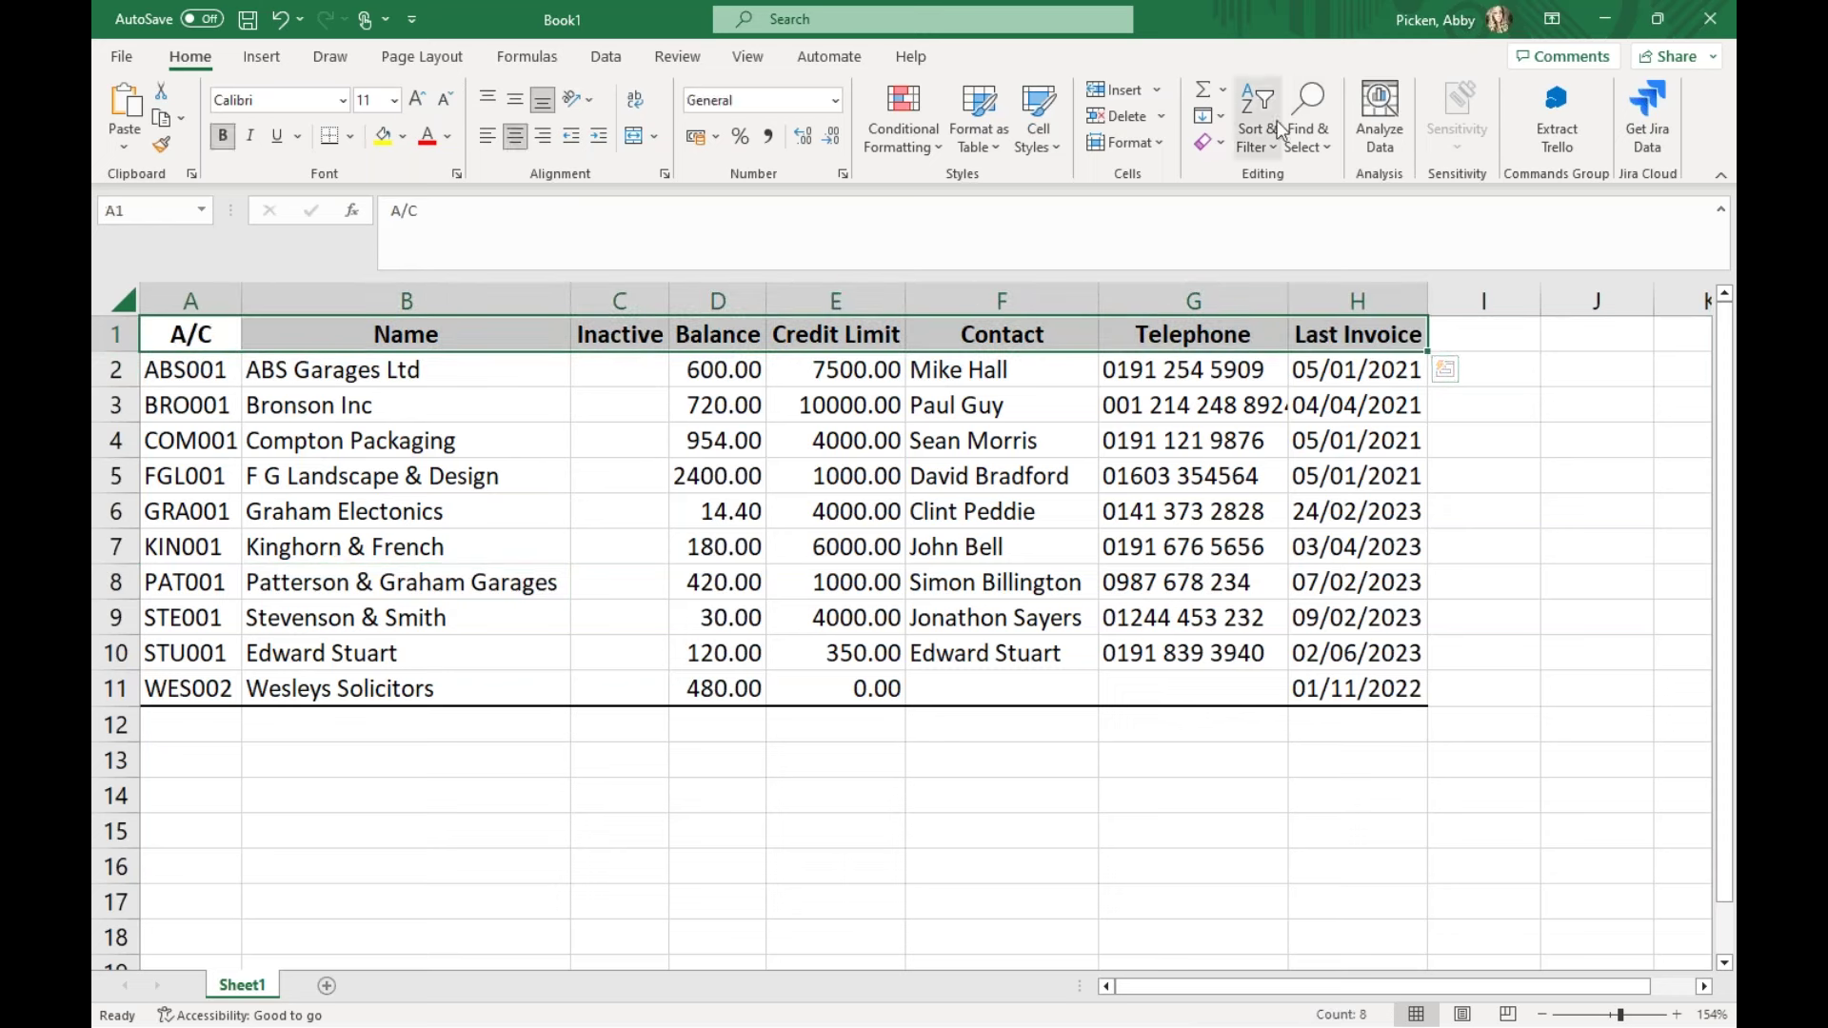
left_click(1253, 141)
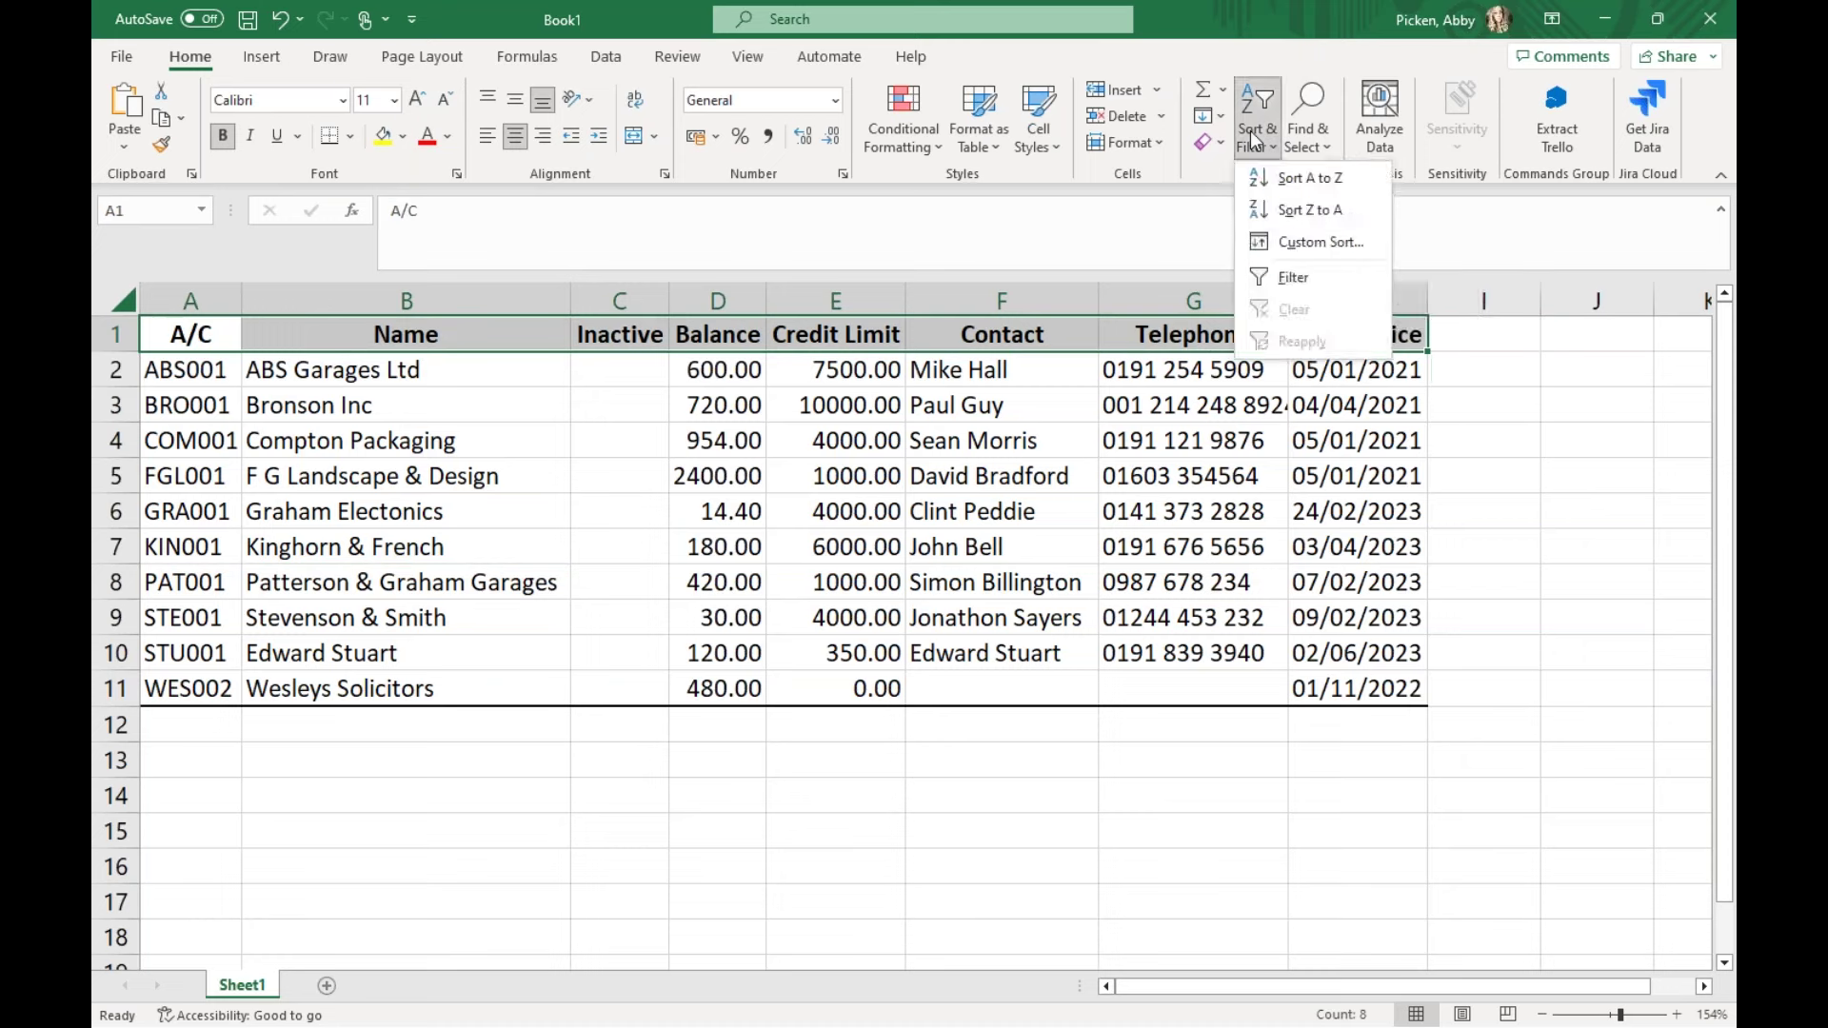
left_click(1260, 277)
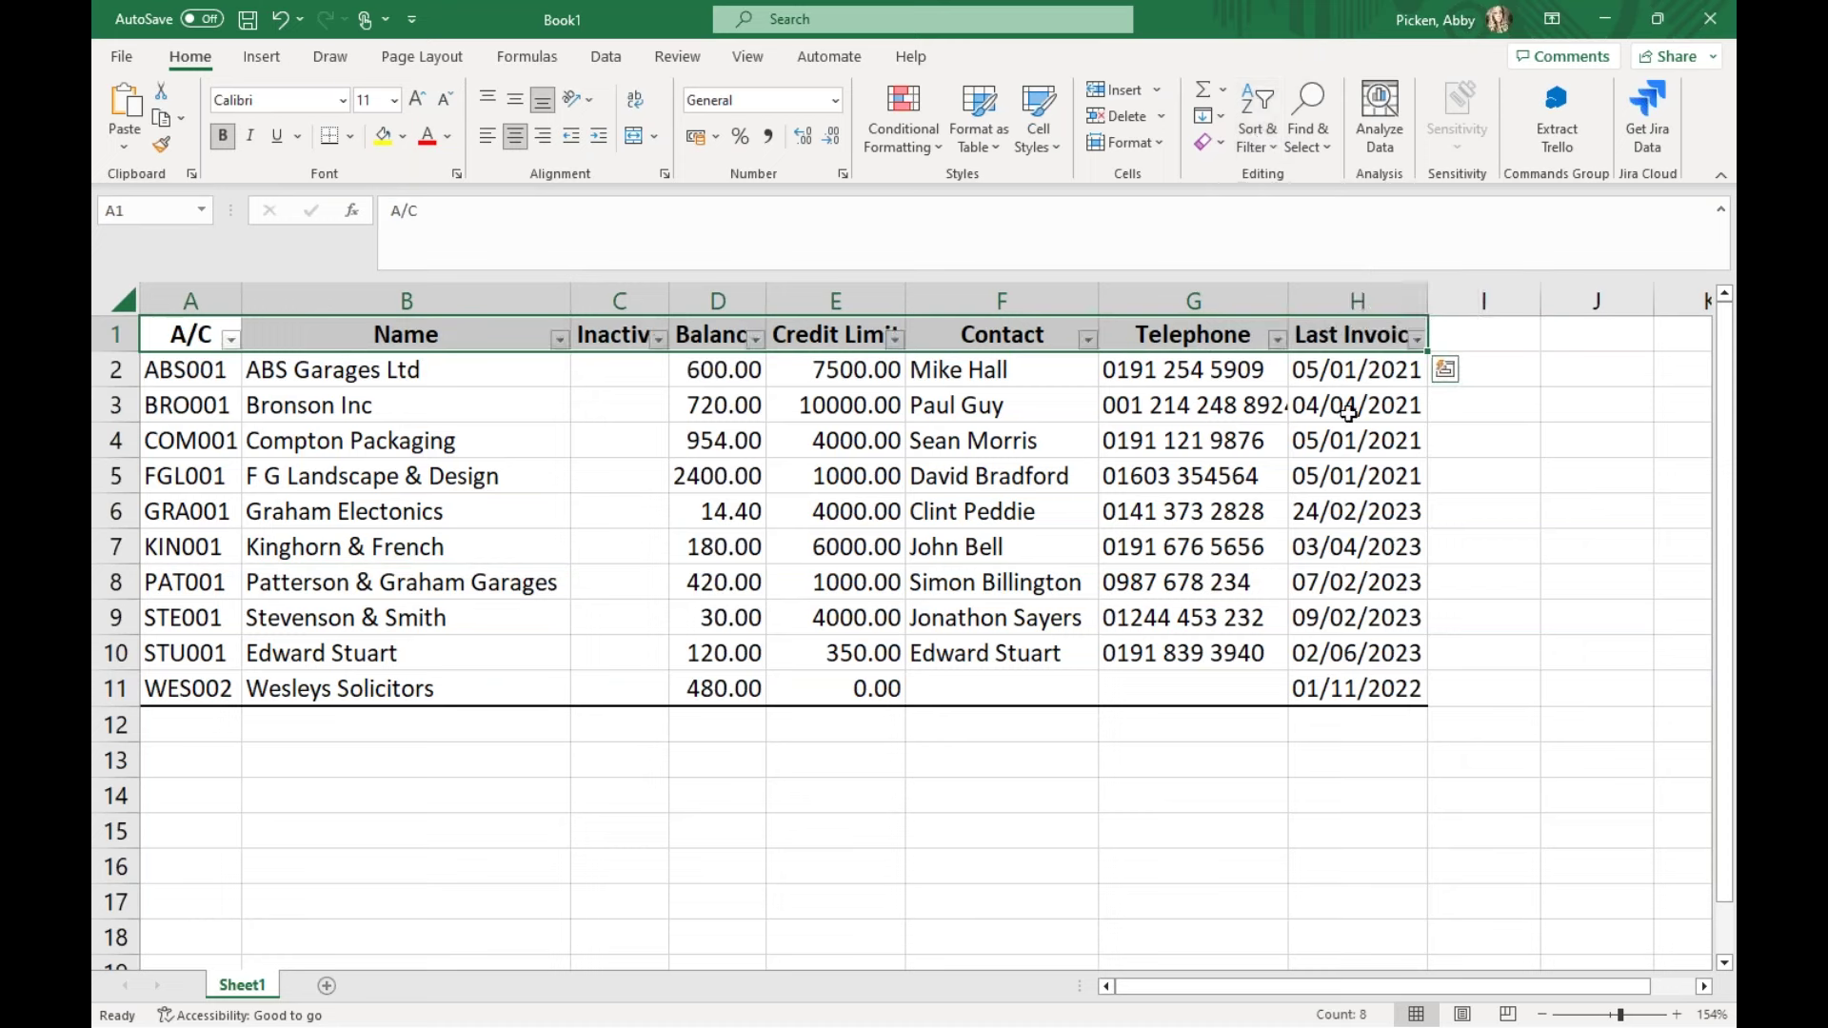
left_click(1520, 345)
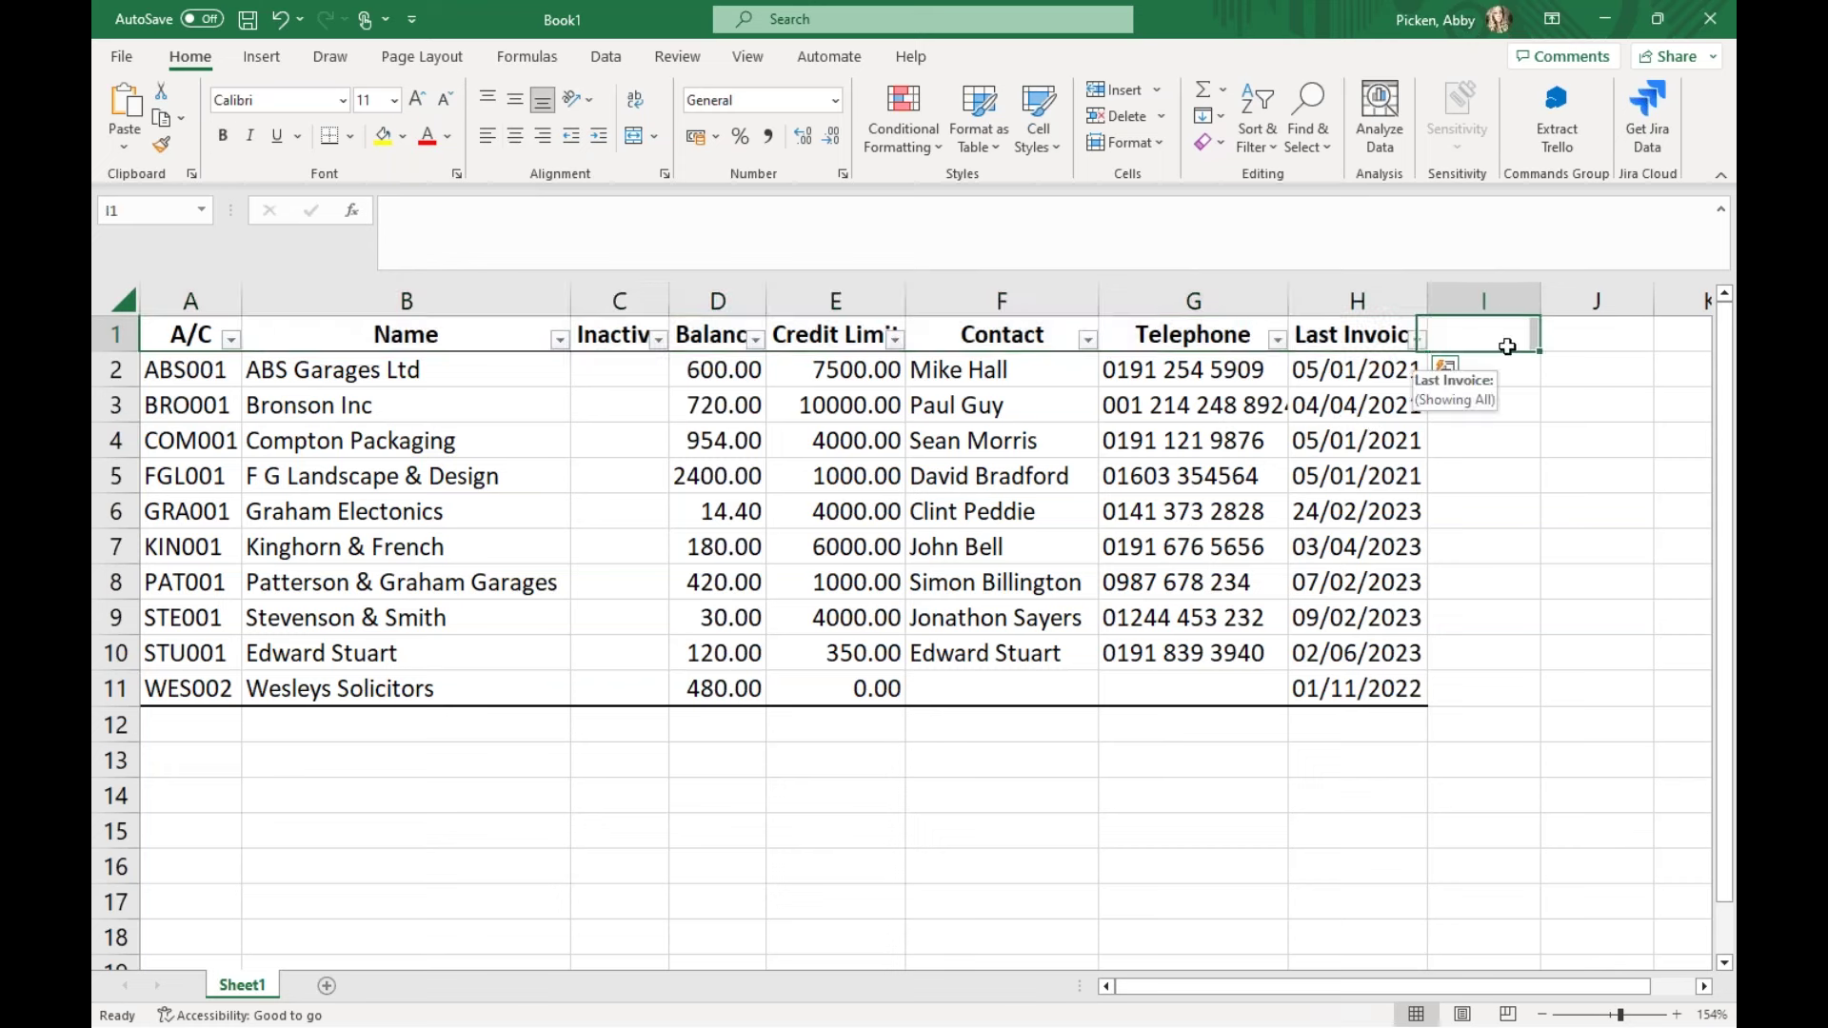
Look through the filter and sort options of the Last Invoice, Name and Balance columns without changing them
left_click(1418, 339)
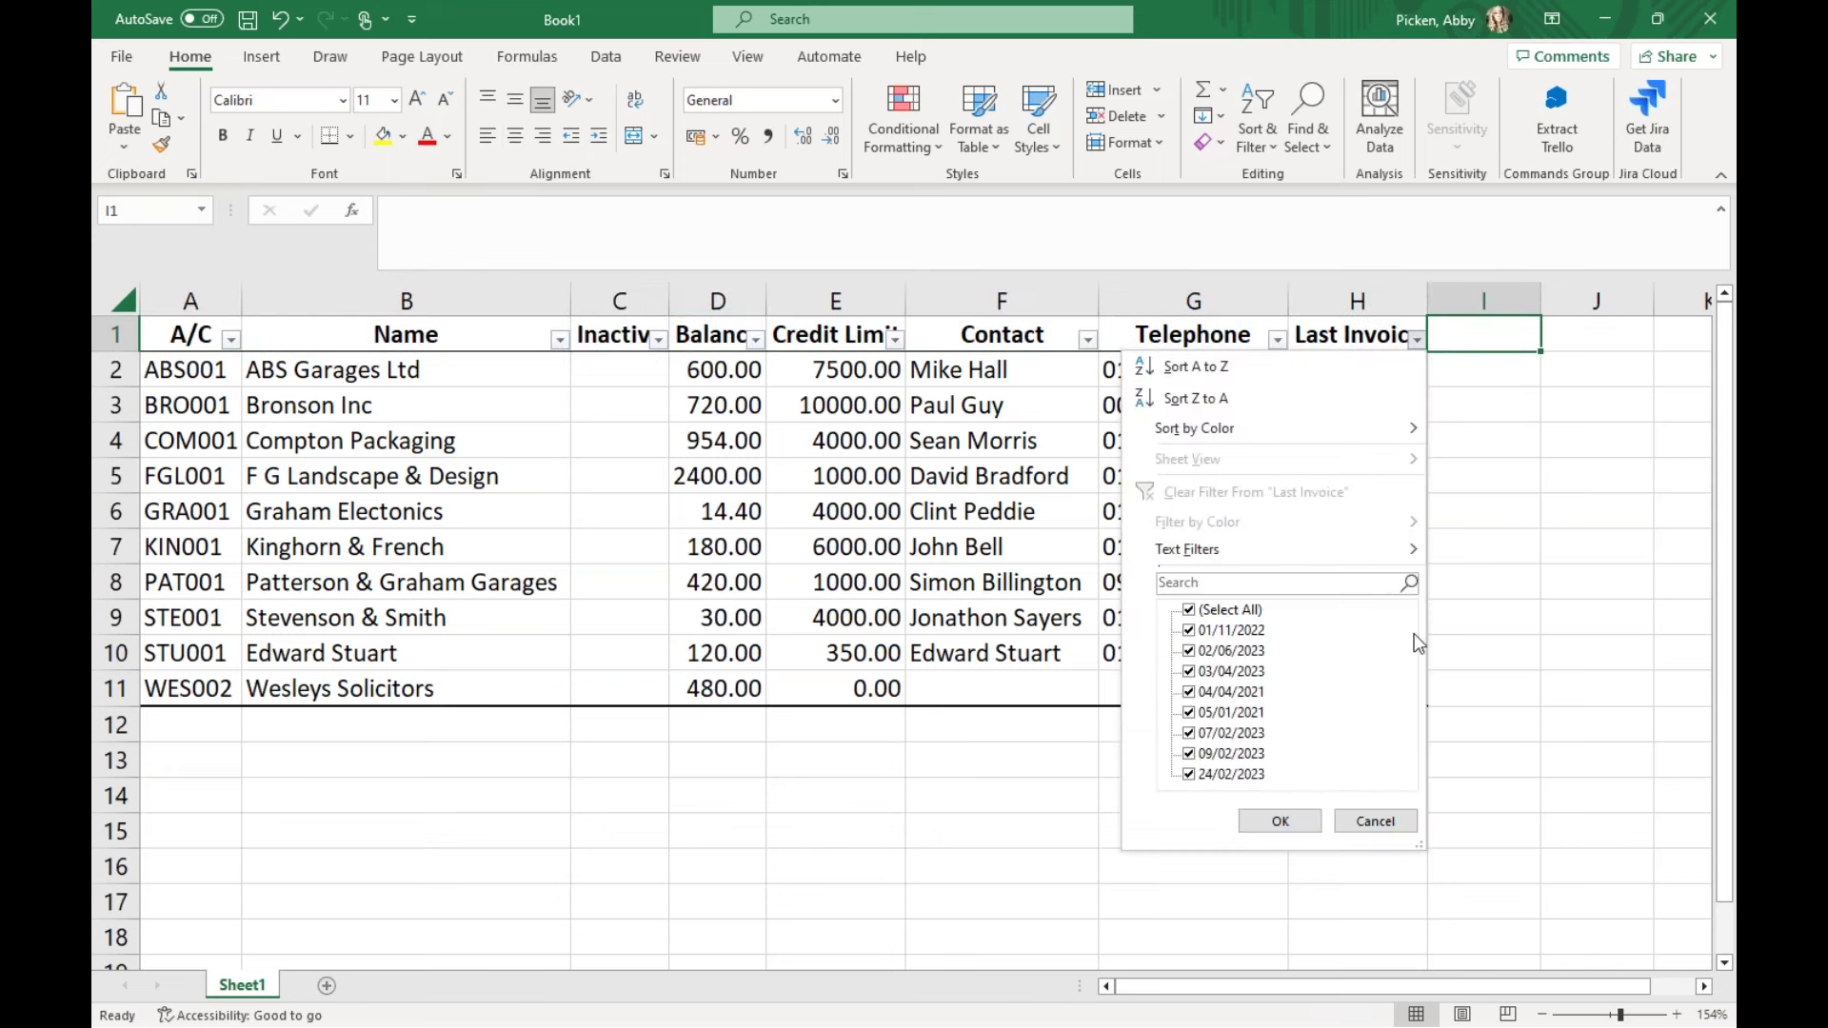
key("Escape")
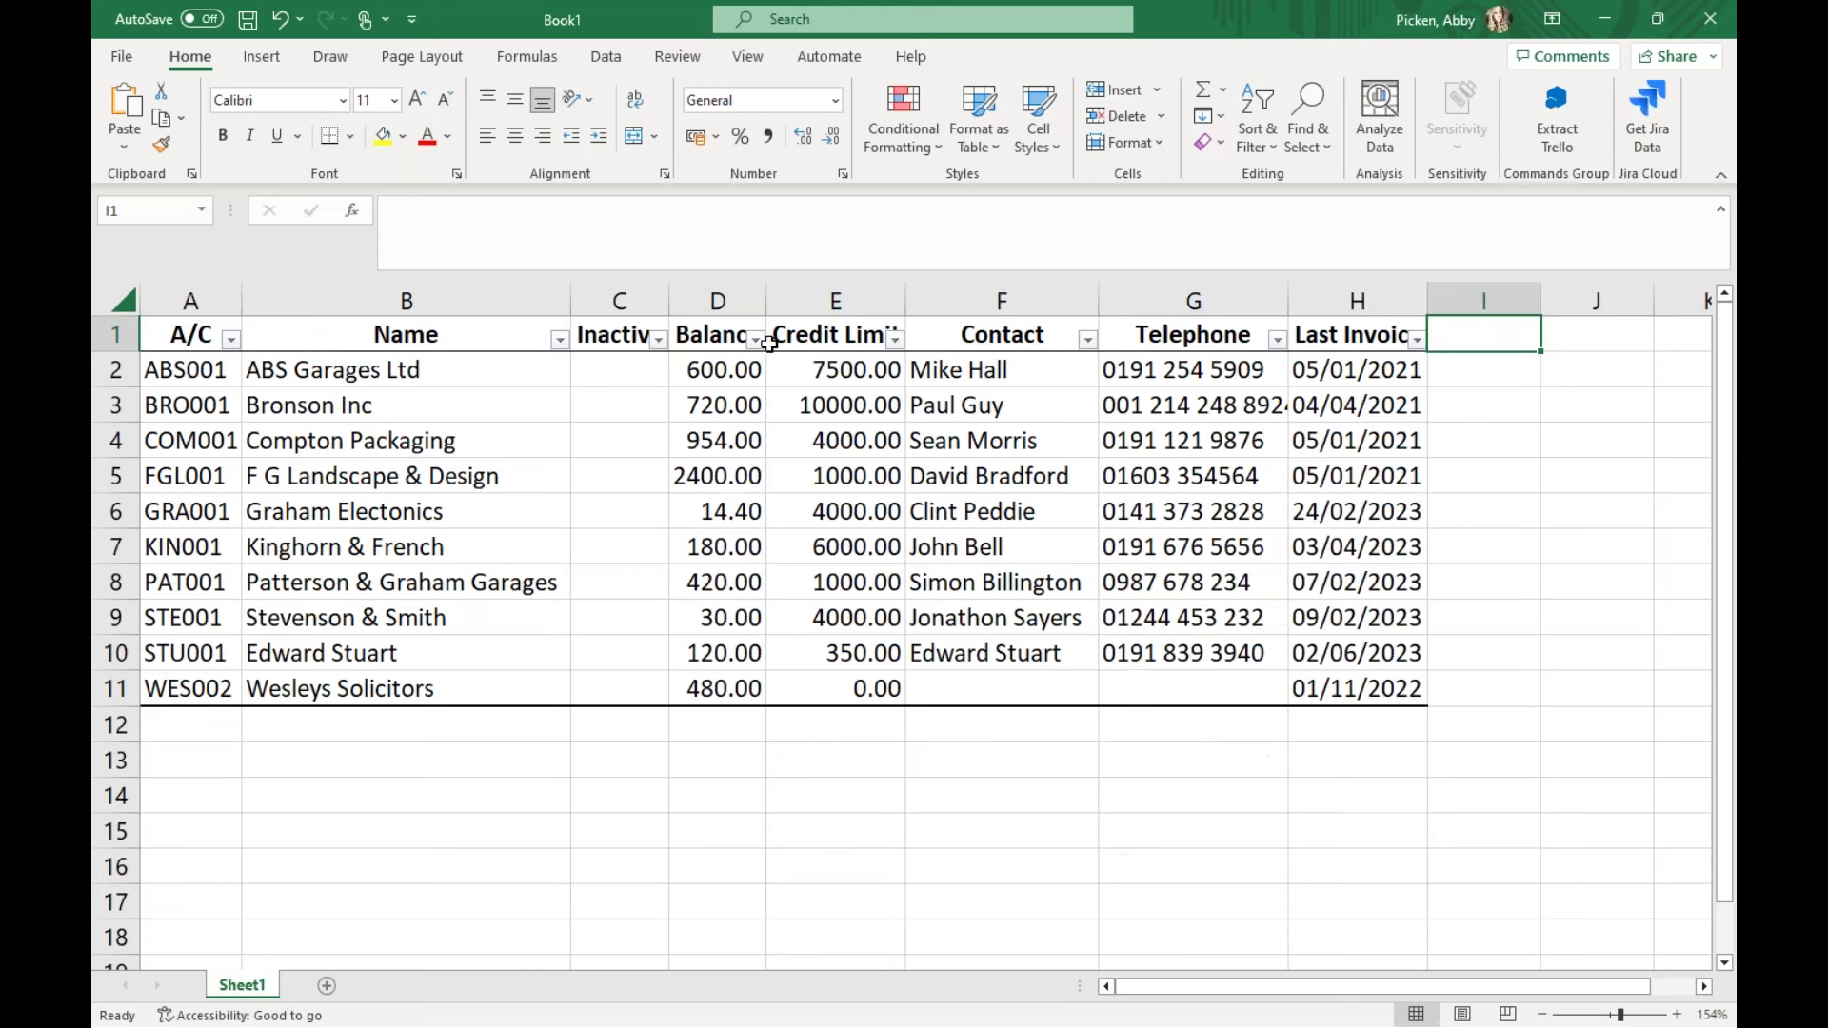
left_click(559, 340)
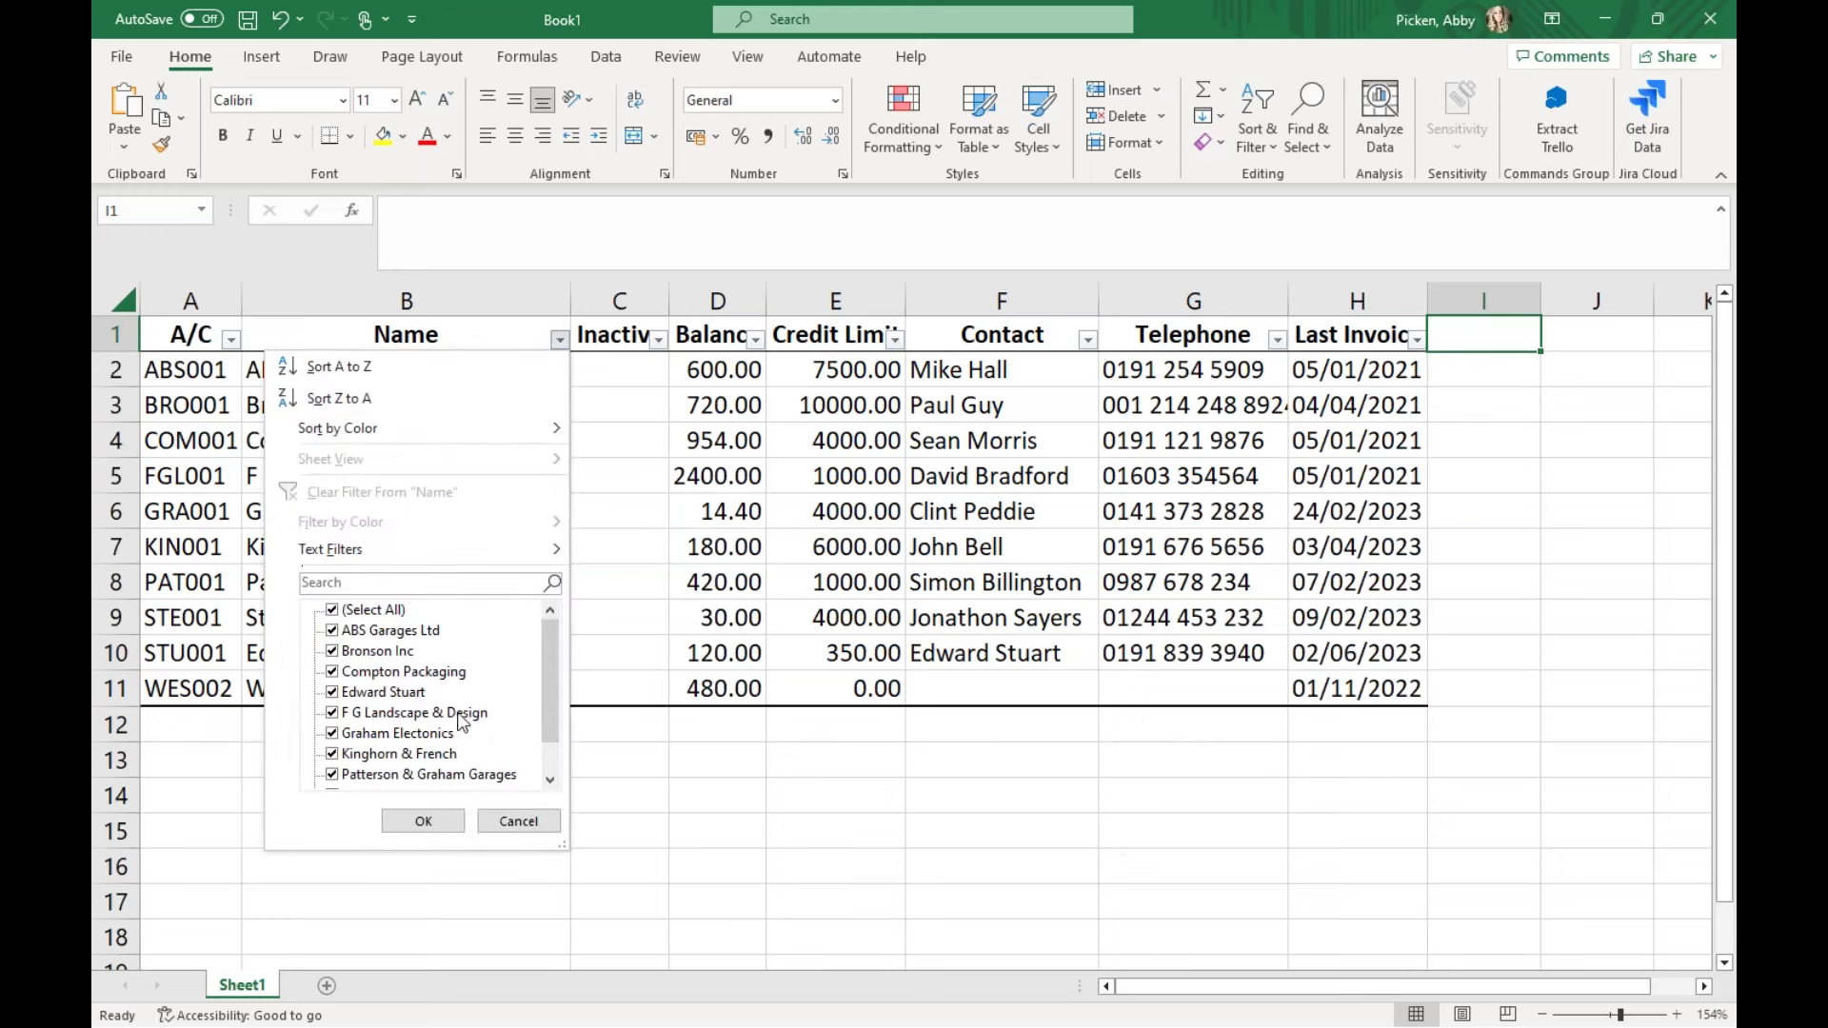
left_click(756, 340)
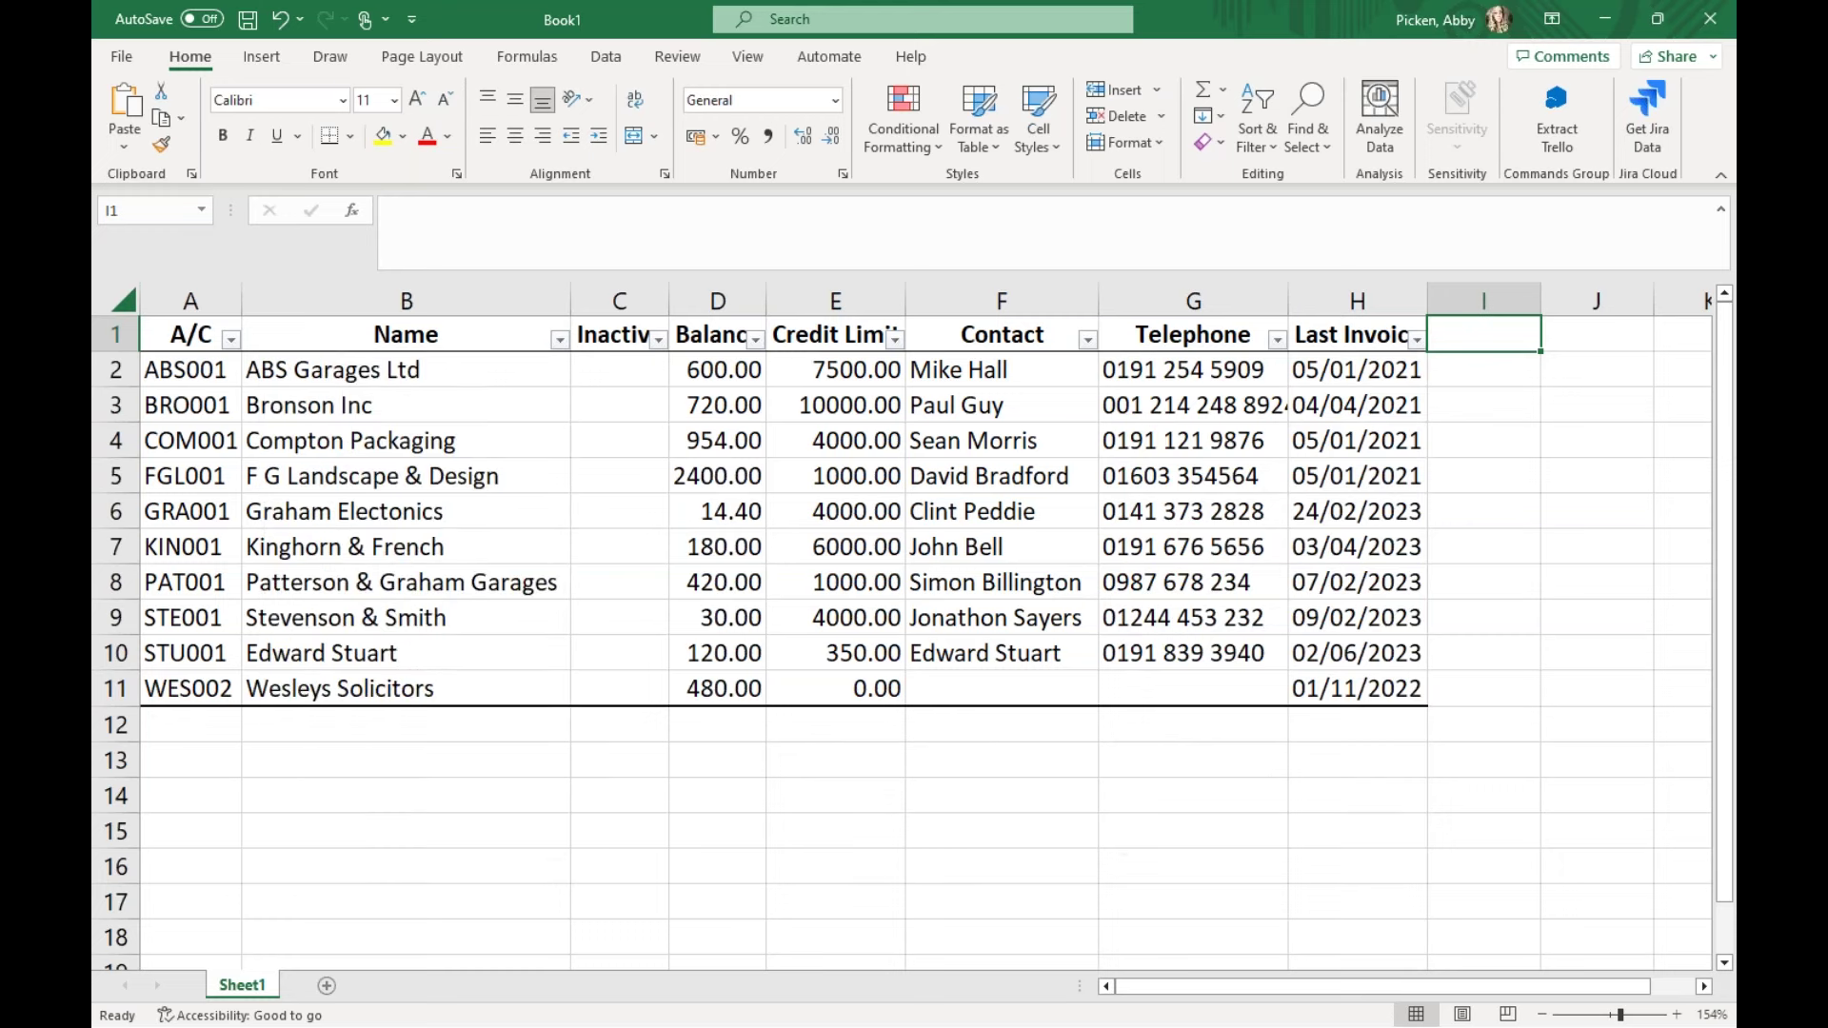
left_click(756, 340)
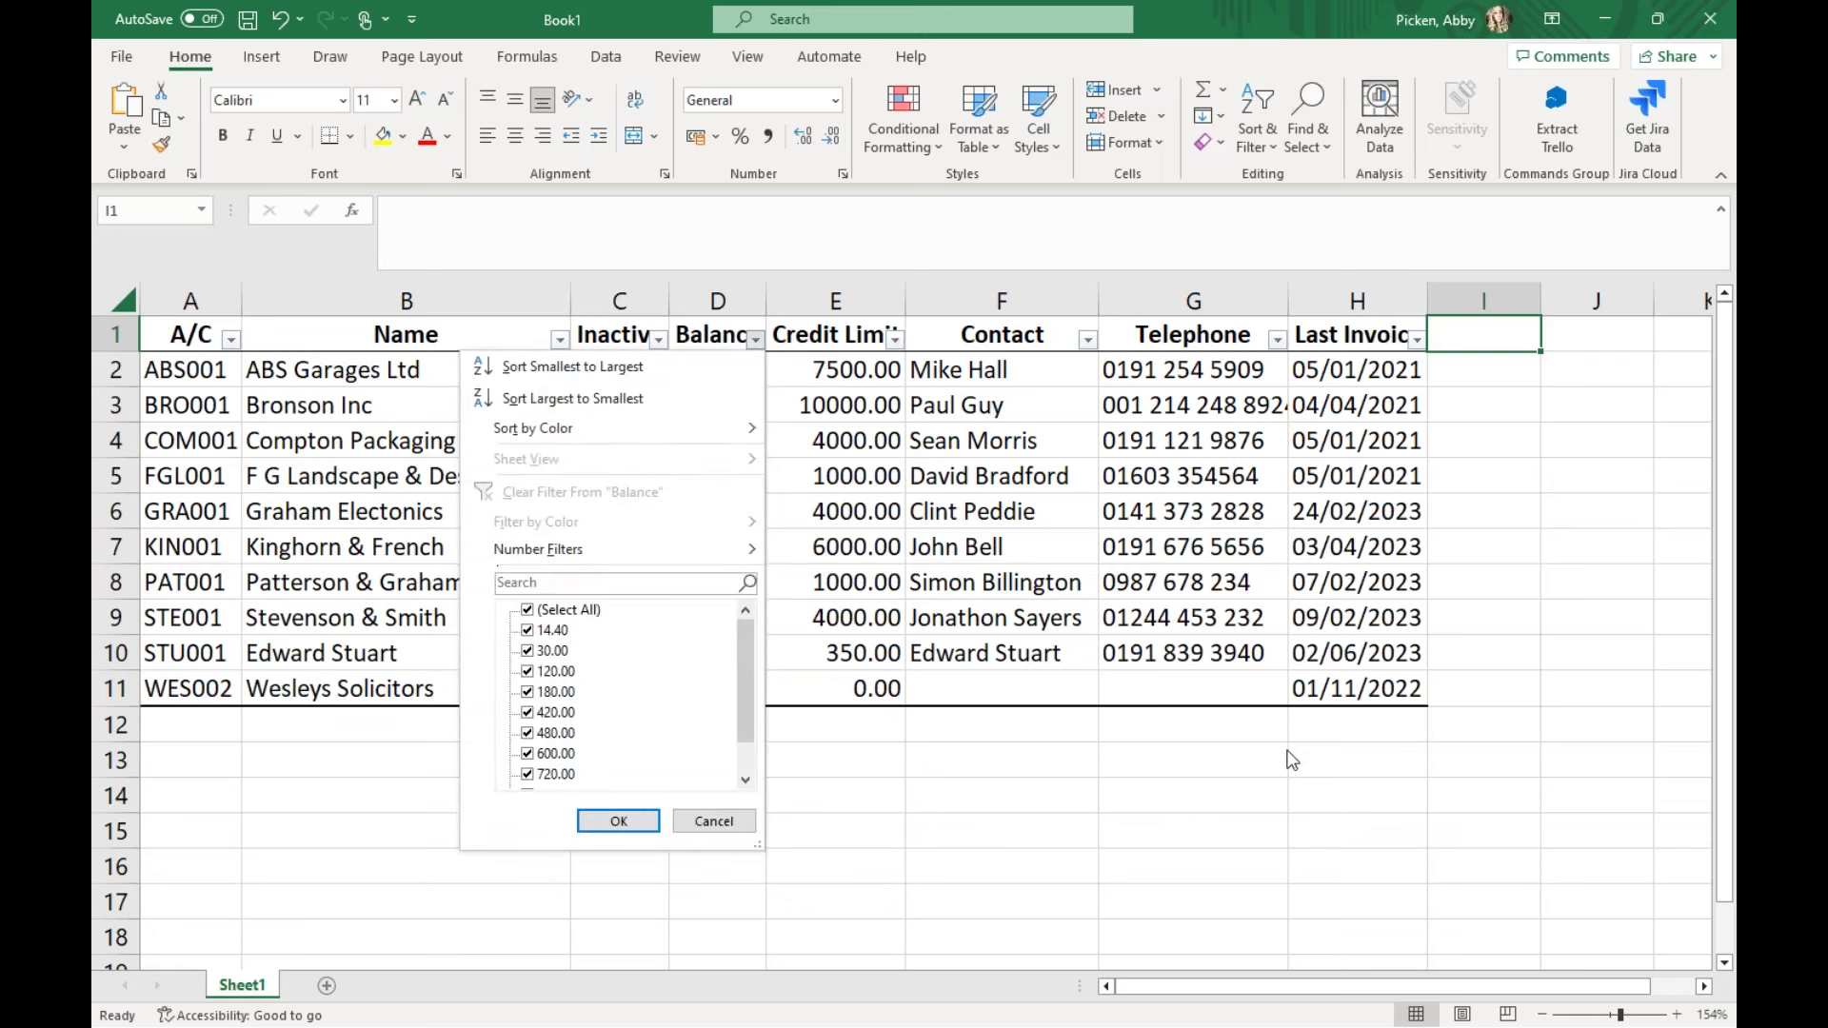
key("Escape")
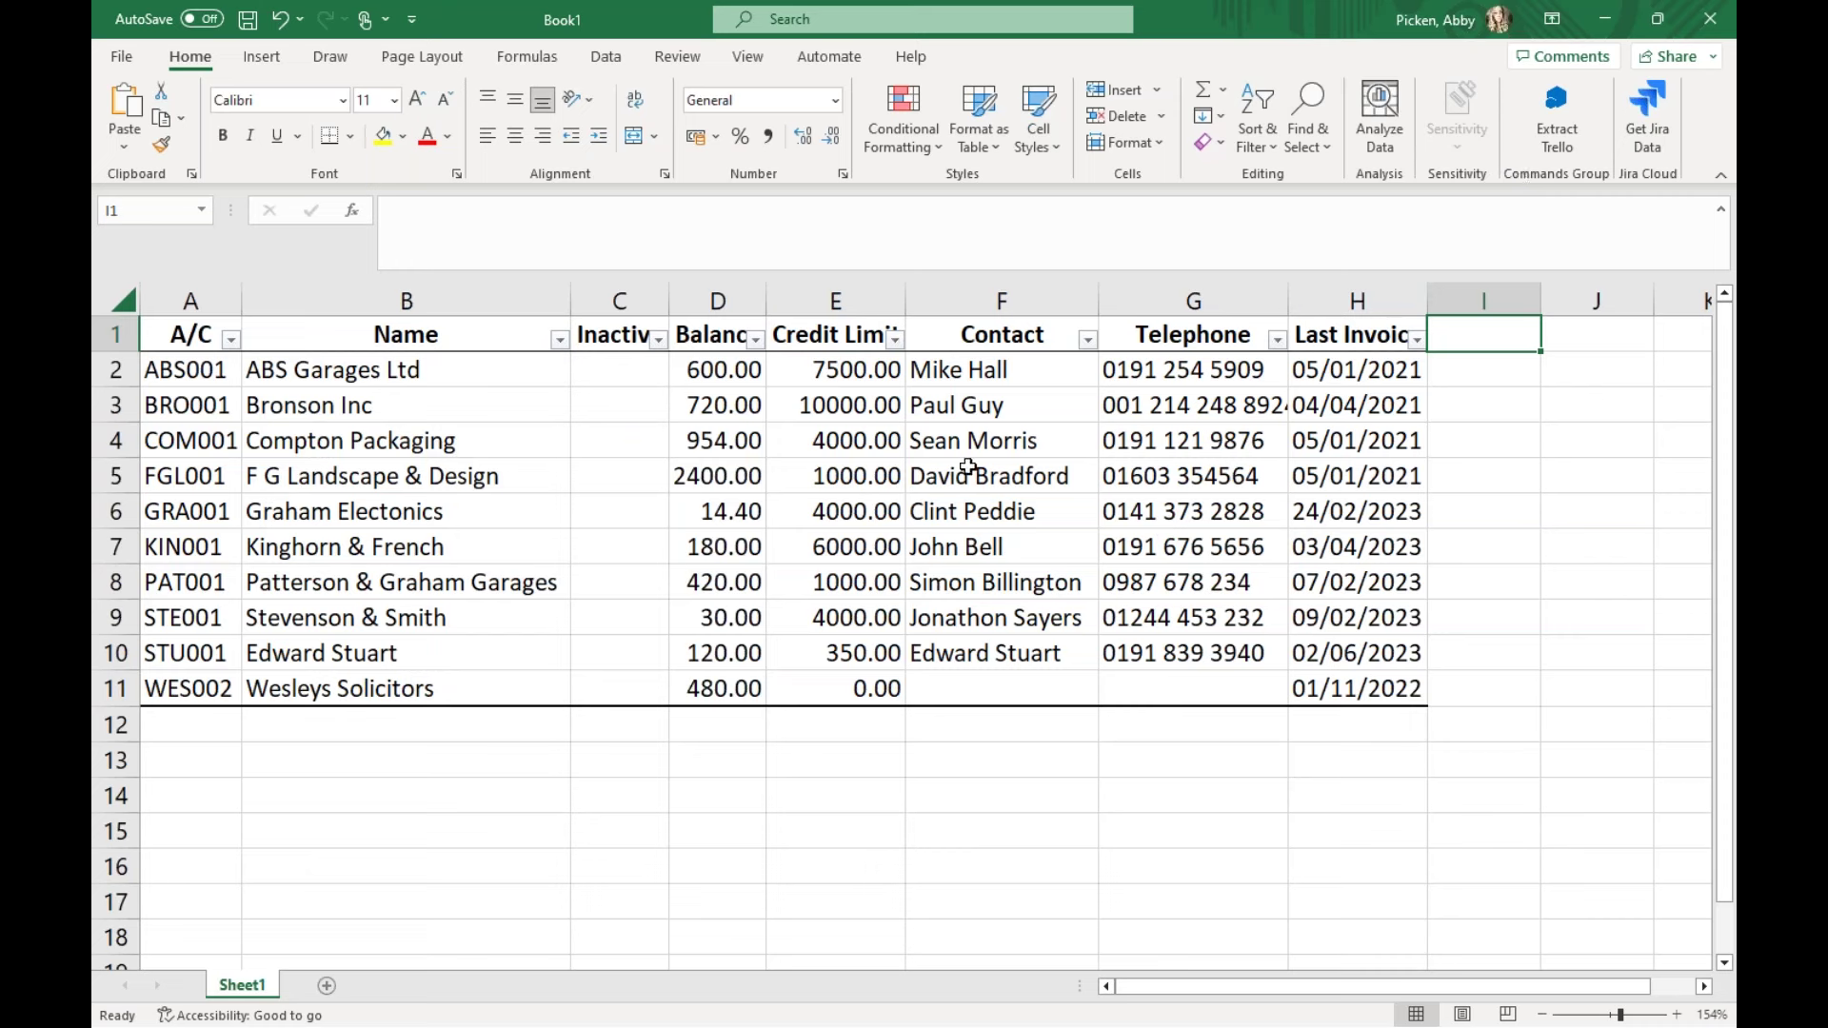
Close the exported workbook without saving it and return to the Sage 50 customer list
left_click(1711, 21)
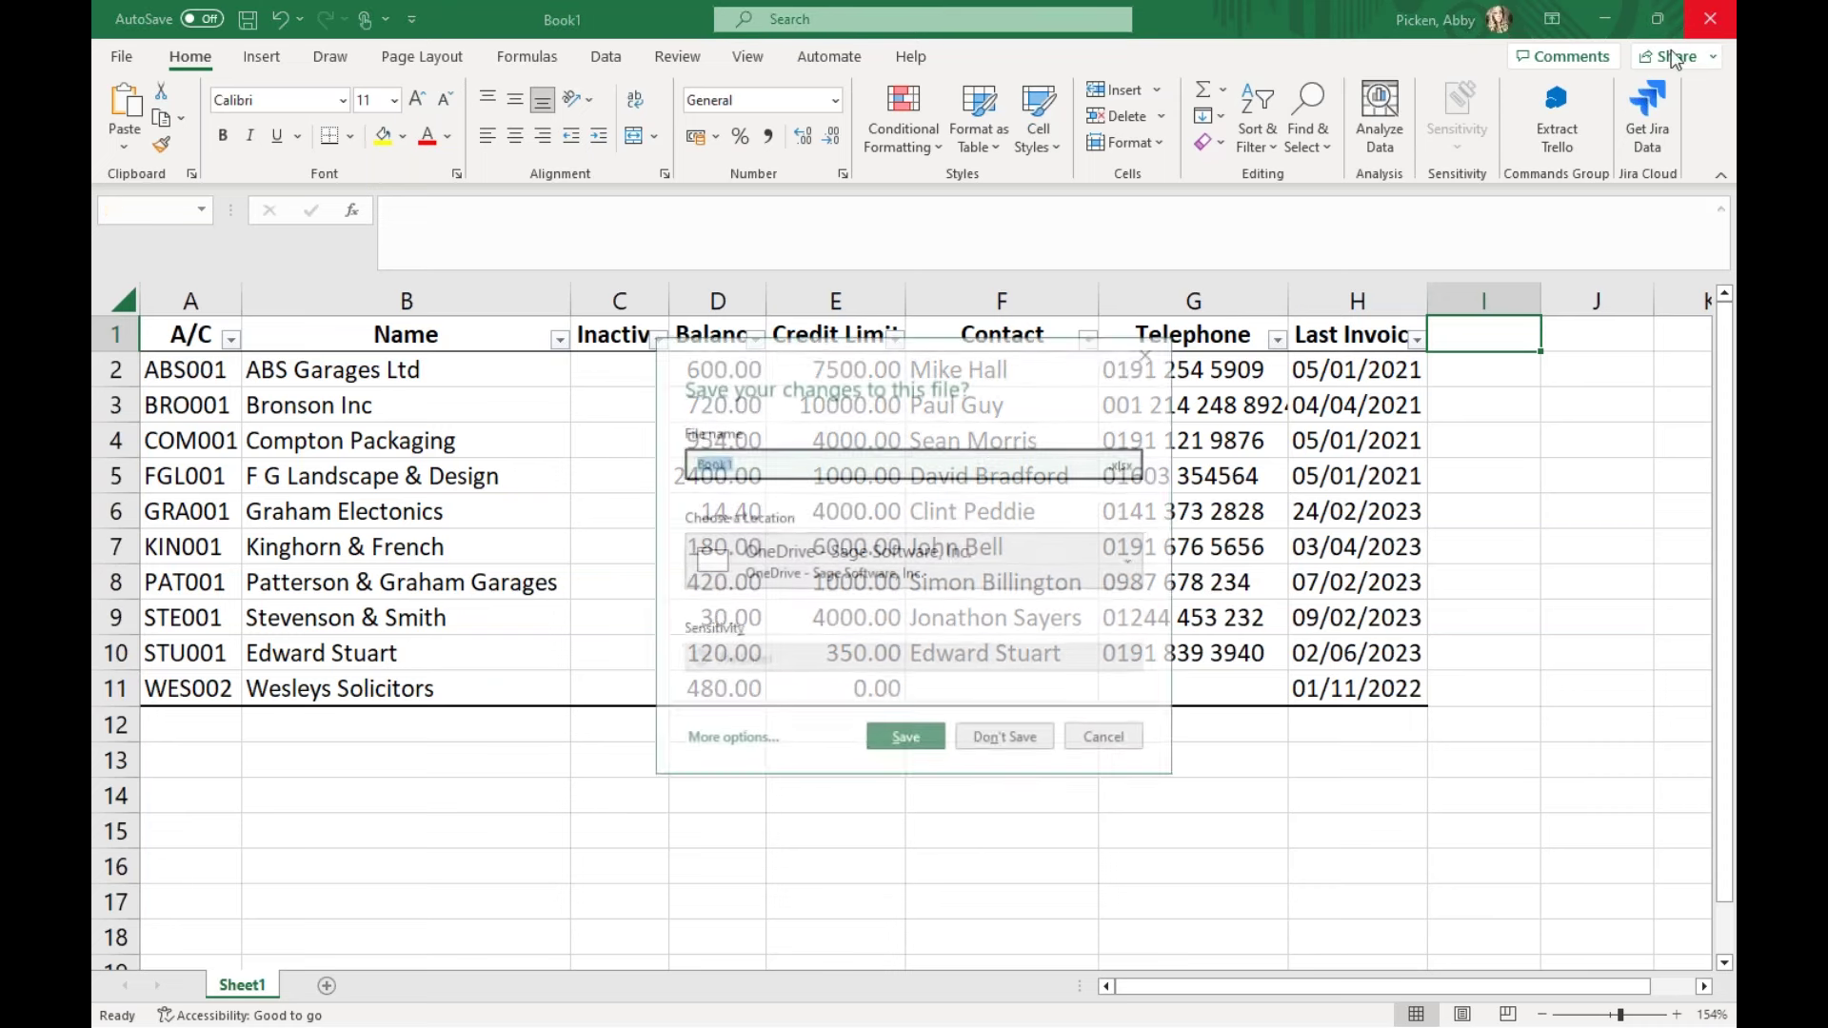
left_click(1023, 743)
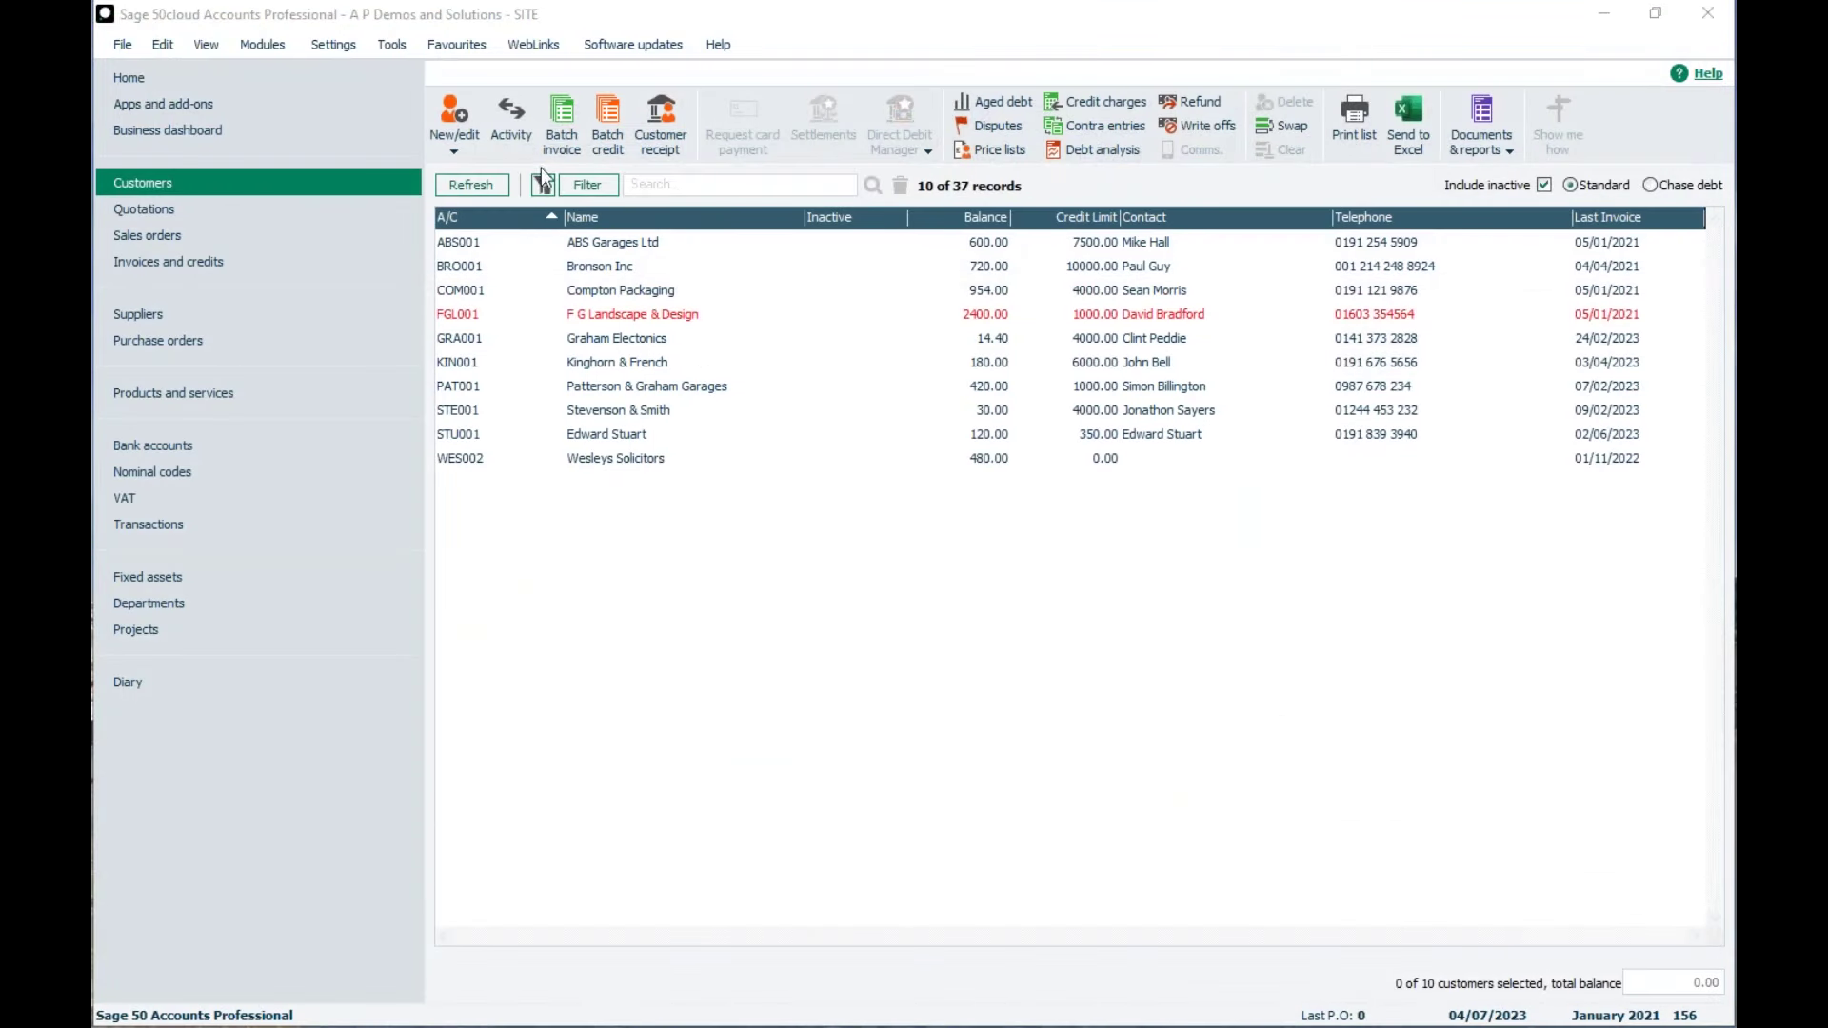
Clear the balance filter from the customer list so all customer records are included, and close the filter form
left_click(571, 185)
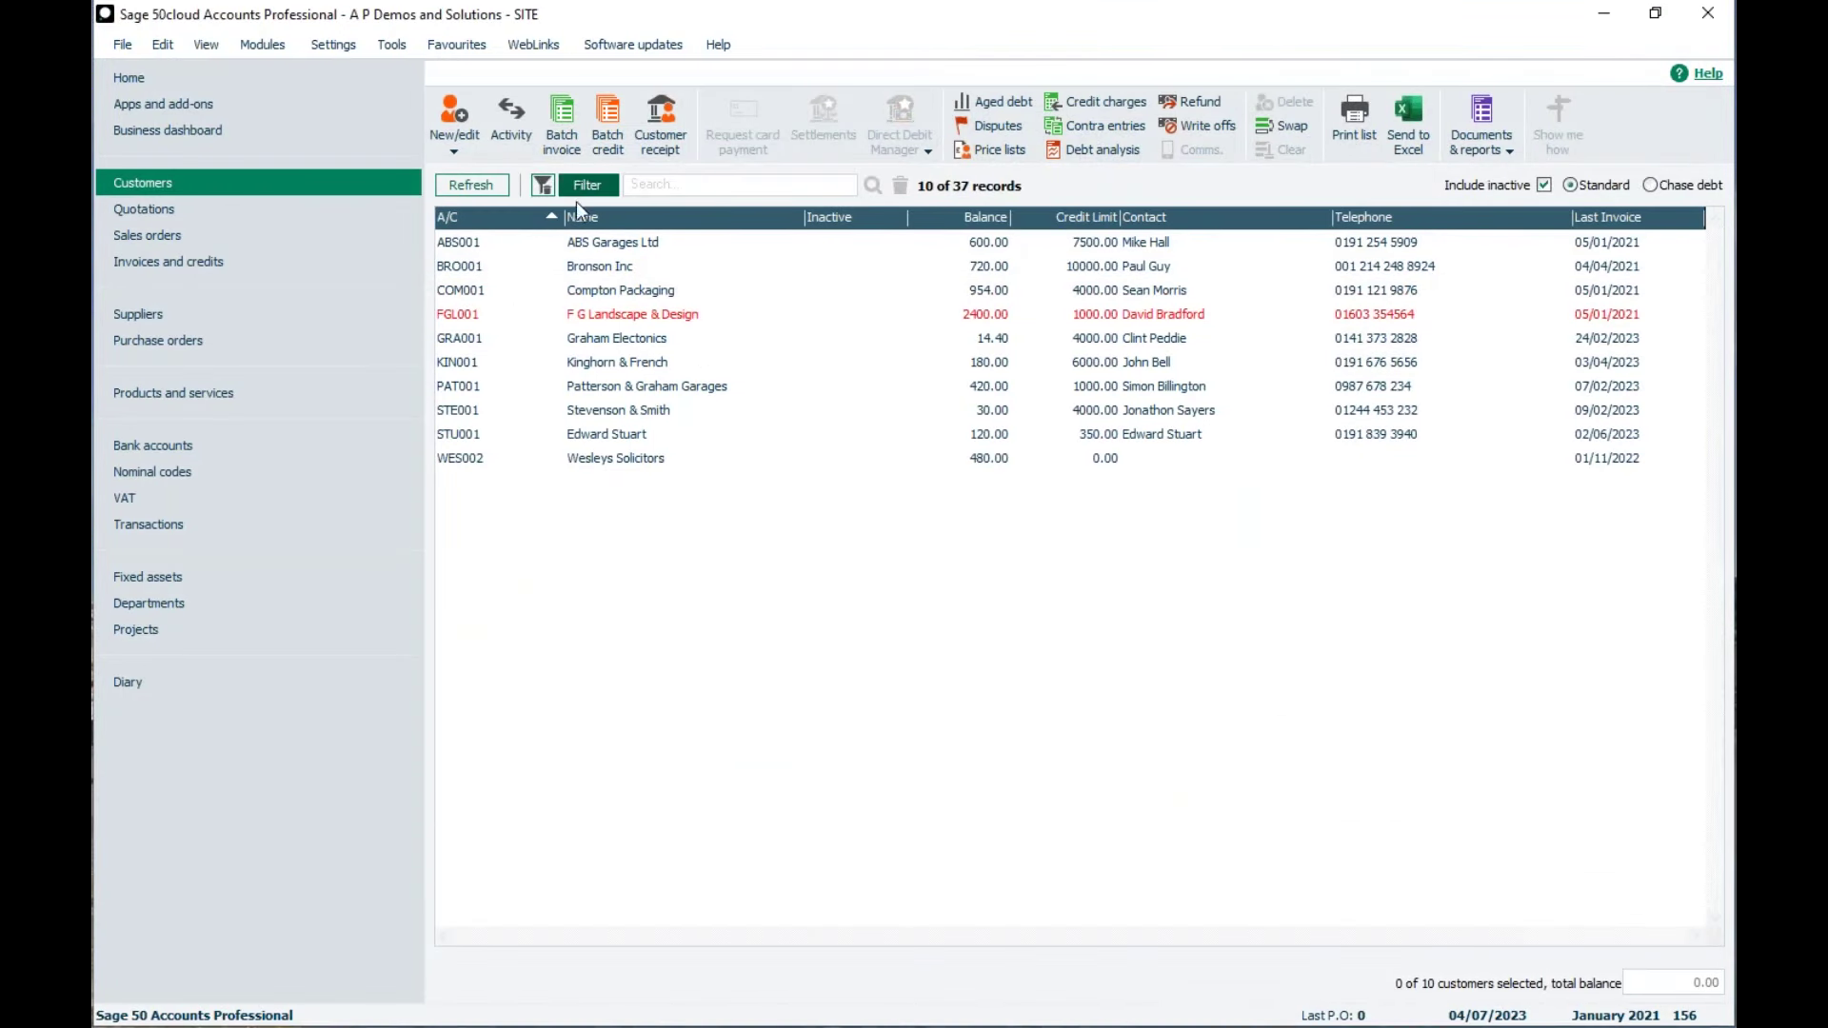
left_click(457, 362)
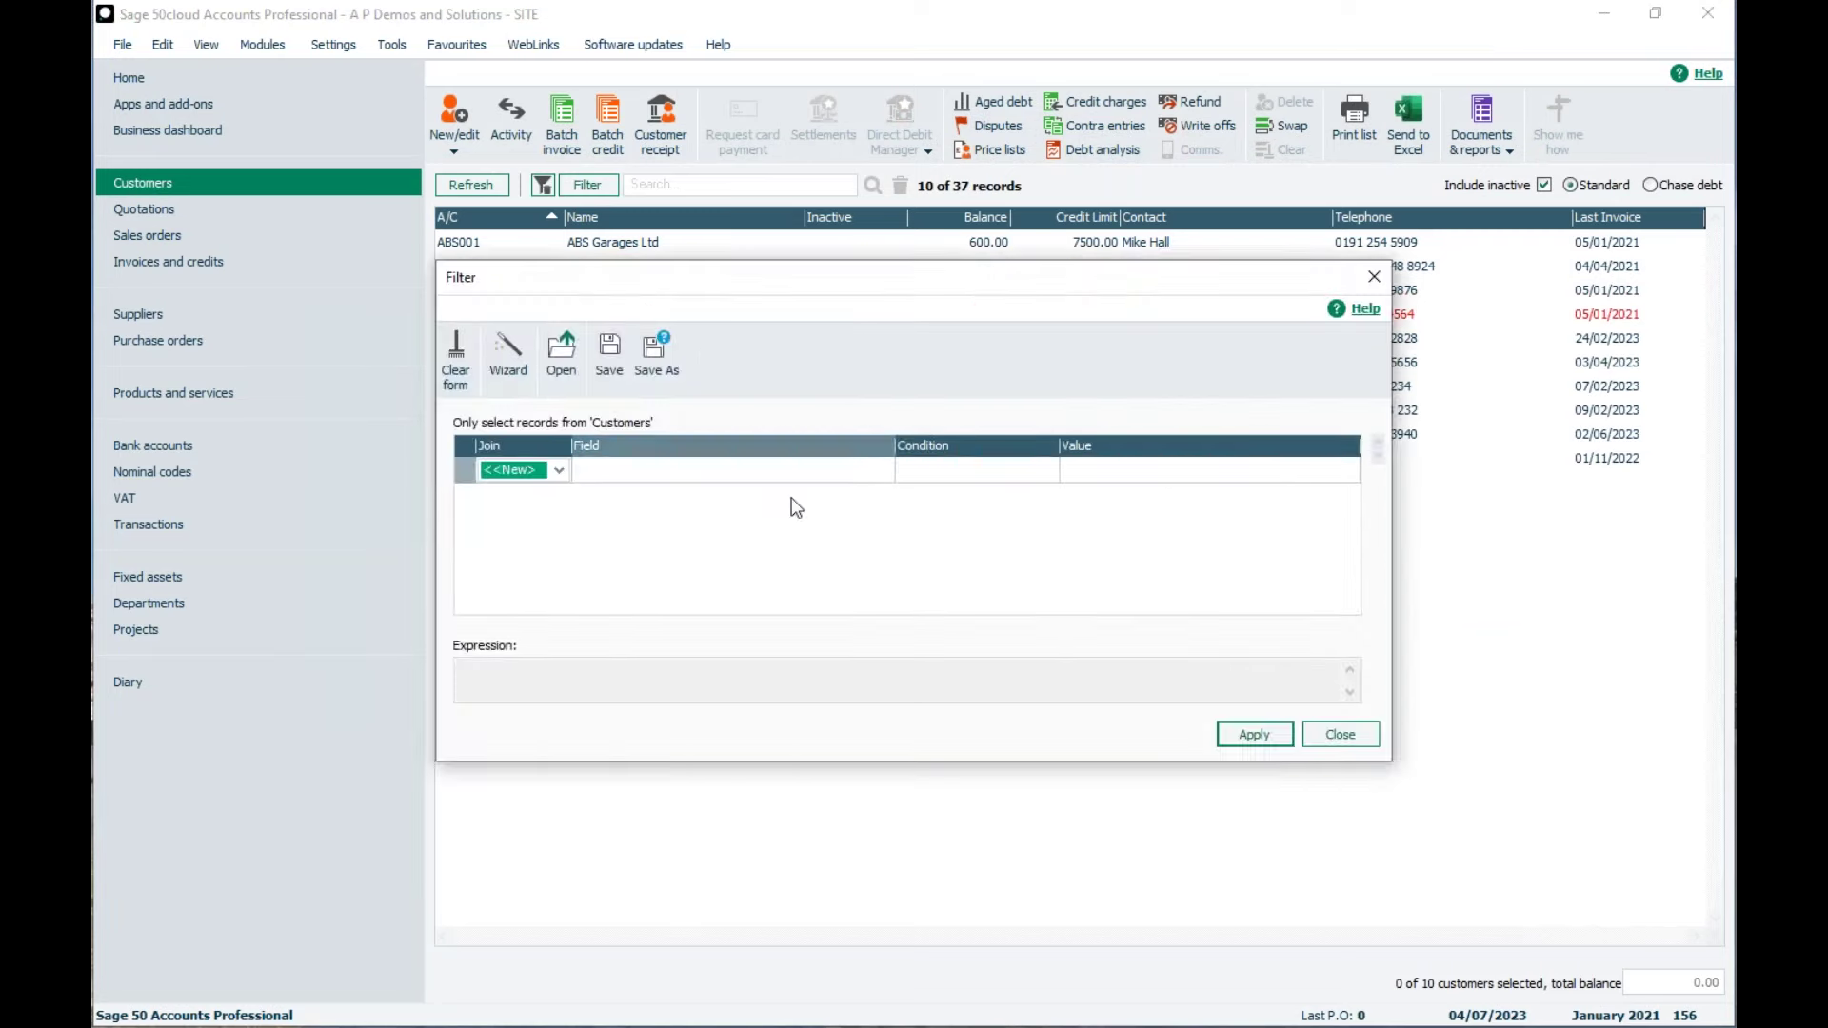
left_click(1255, 735)
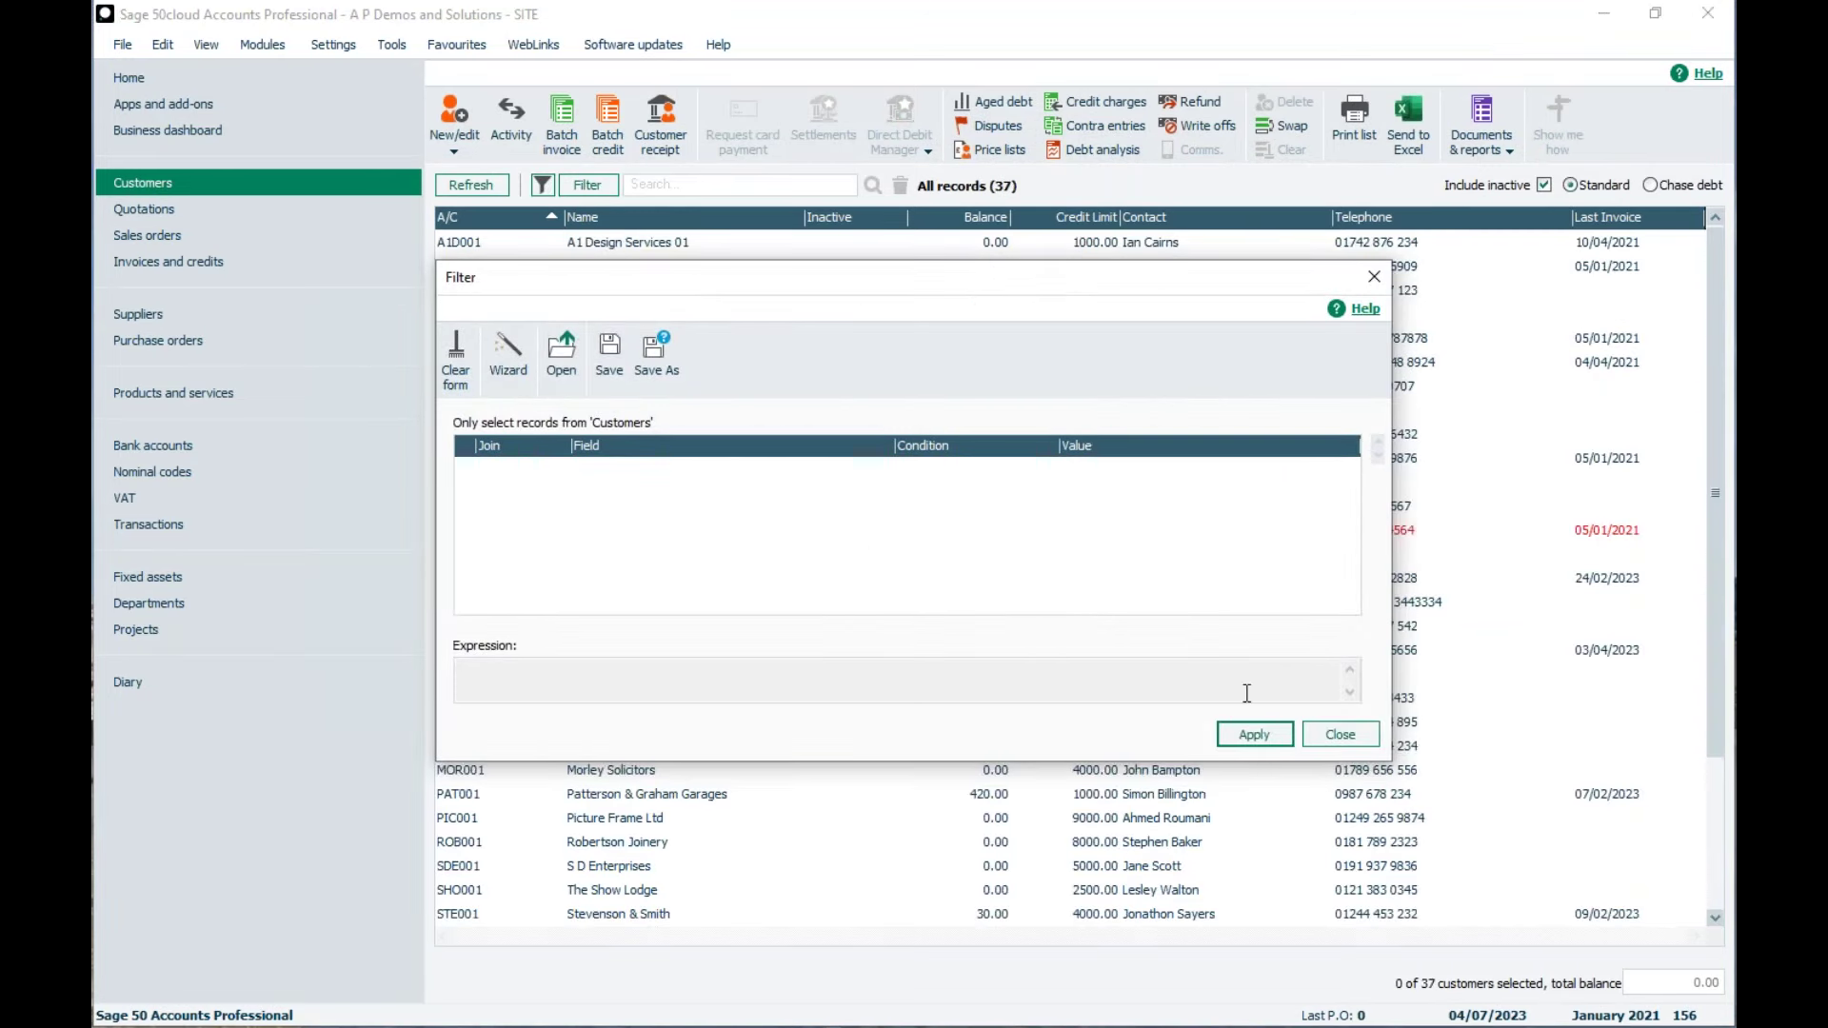
left_click(1319, 742)
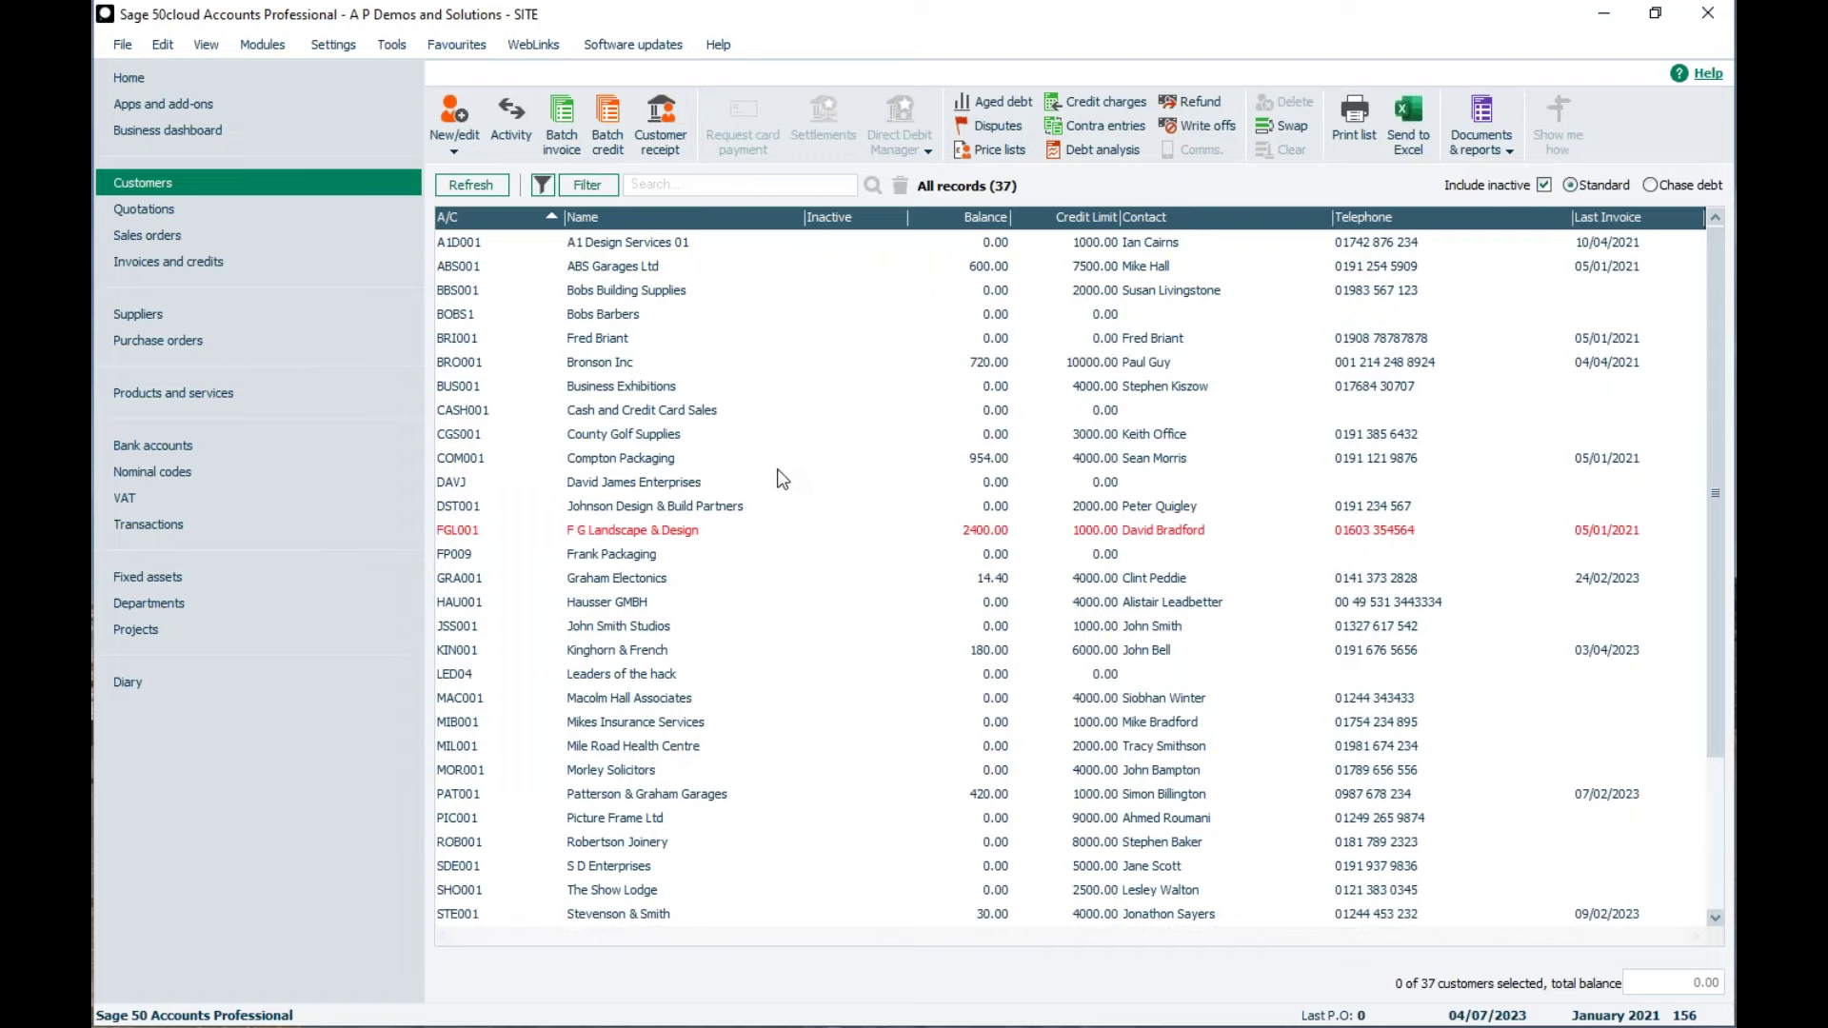
Look through the available columns of a batch supplier invoice from the supplier list and close it without saving
left_click(106, 314)
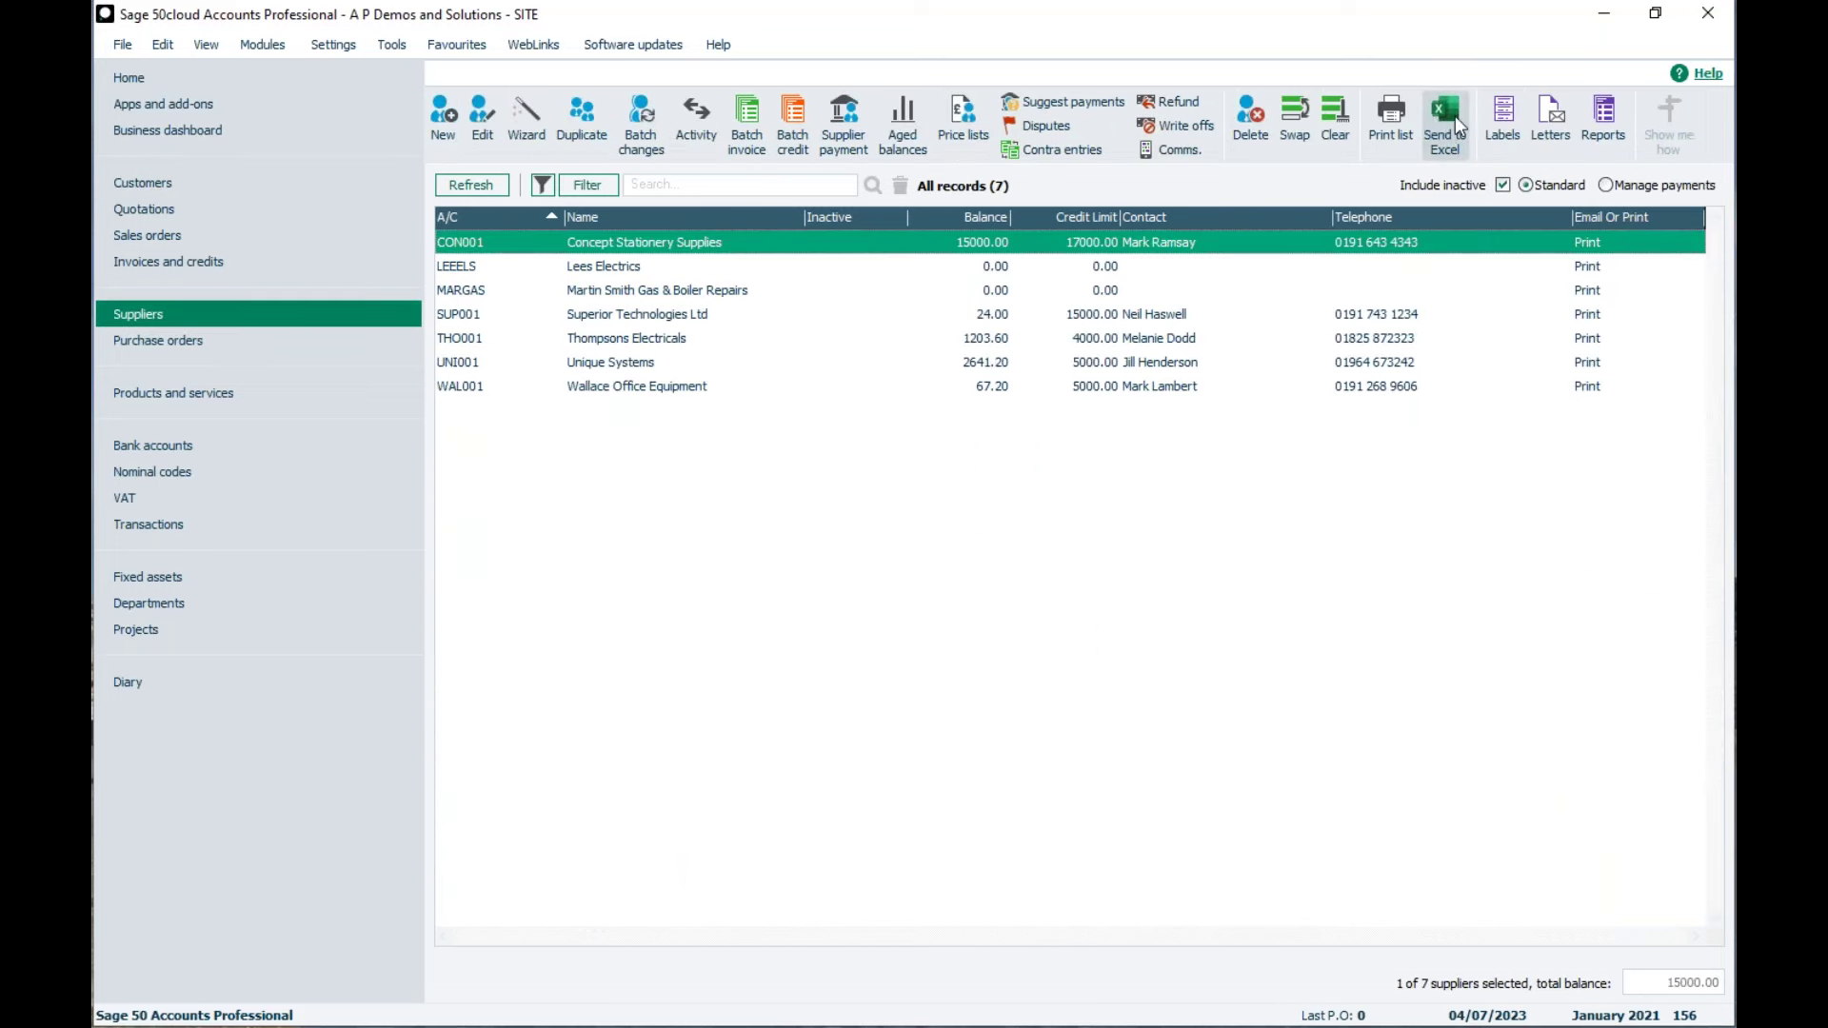
left_click(748, 114)
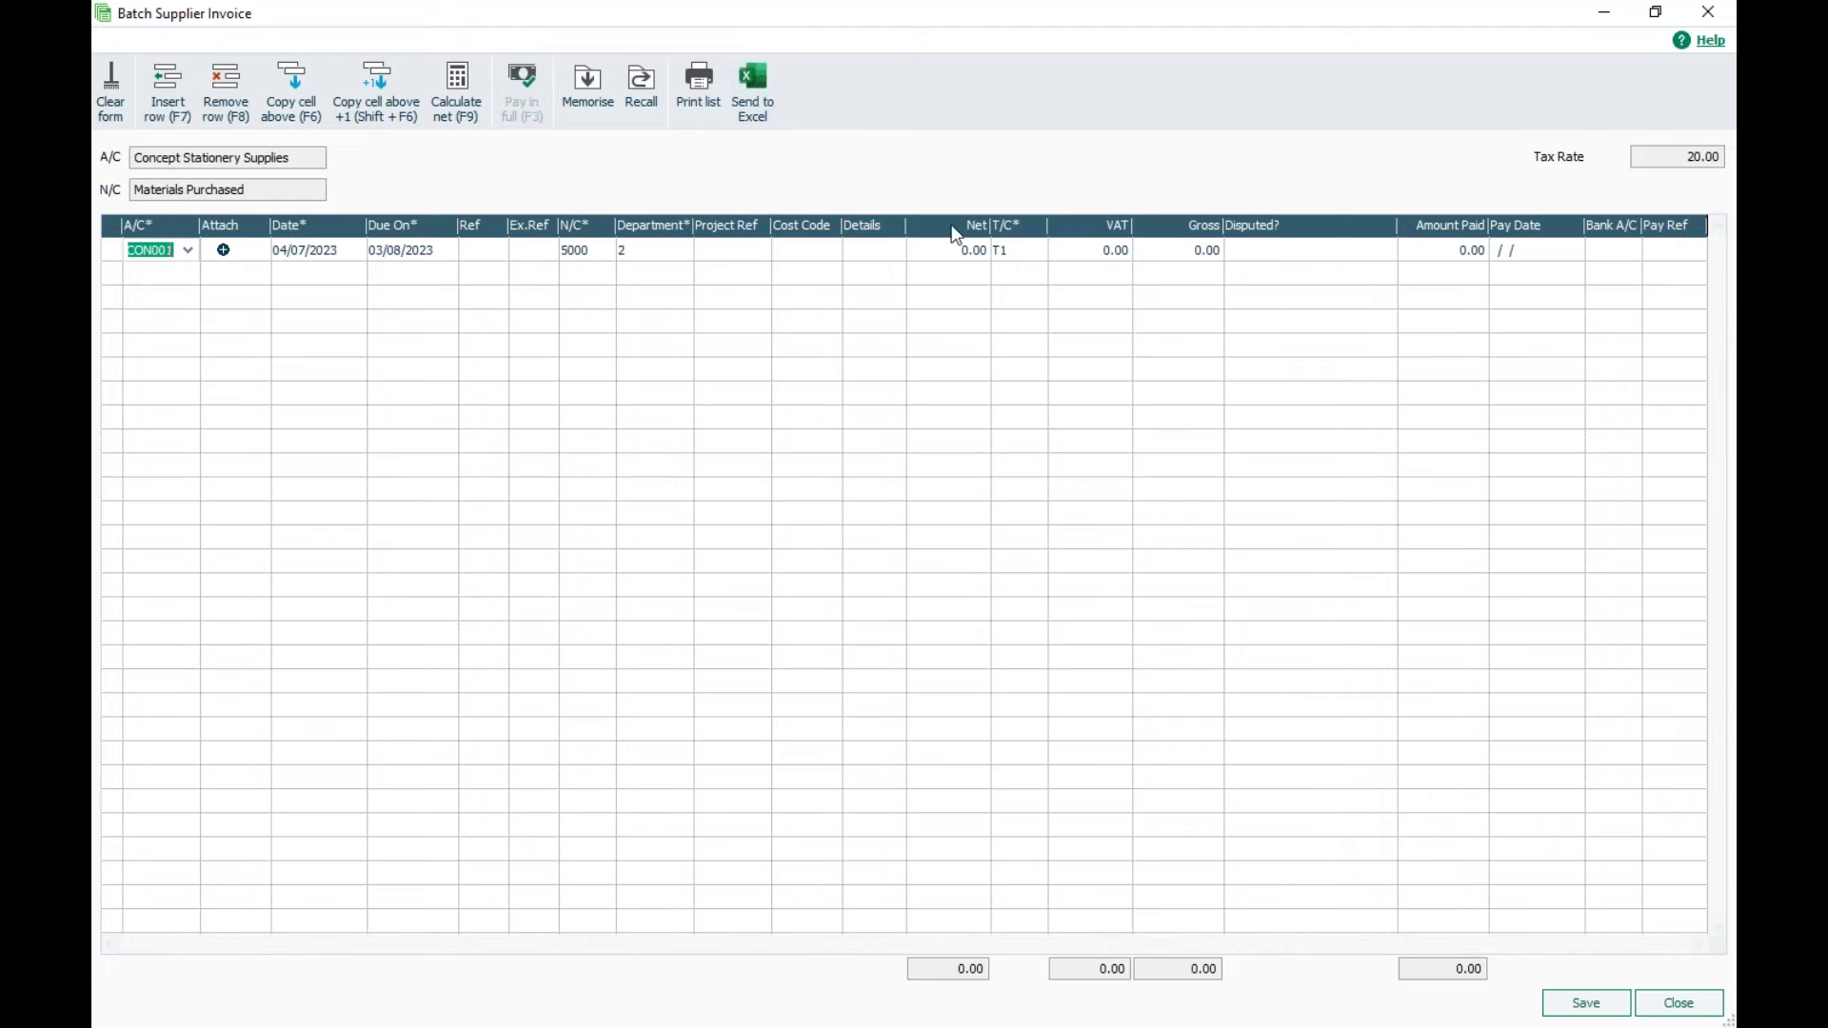
right_click(922, 228)
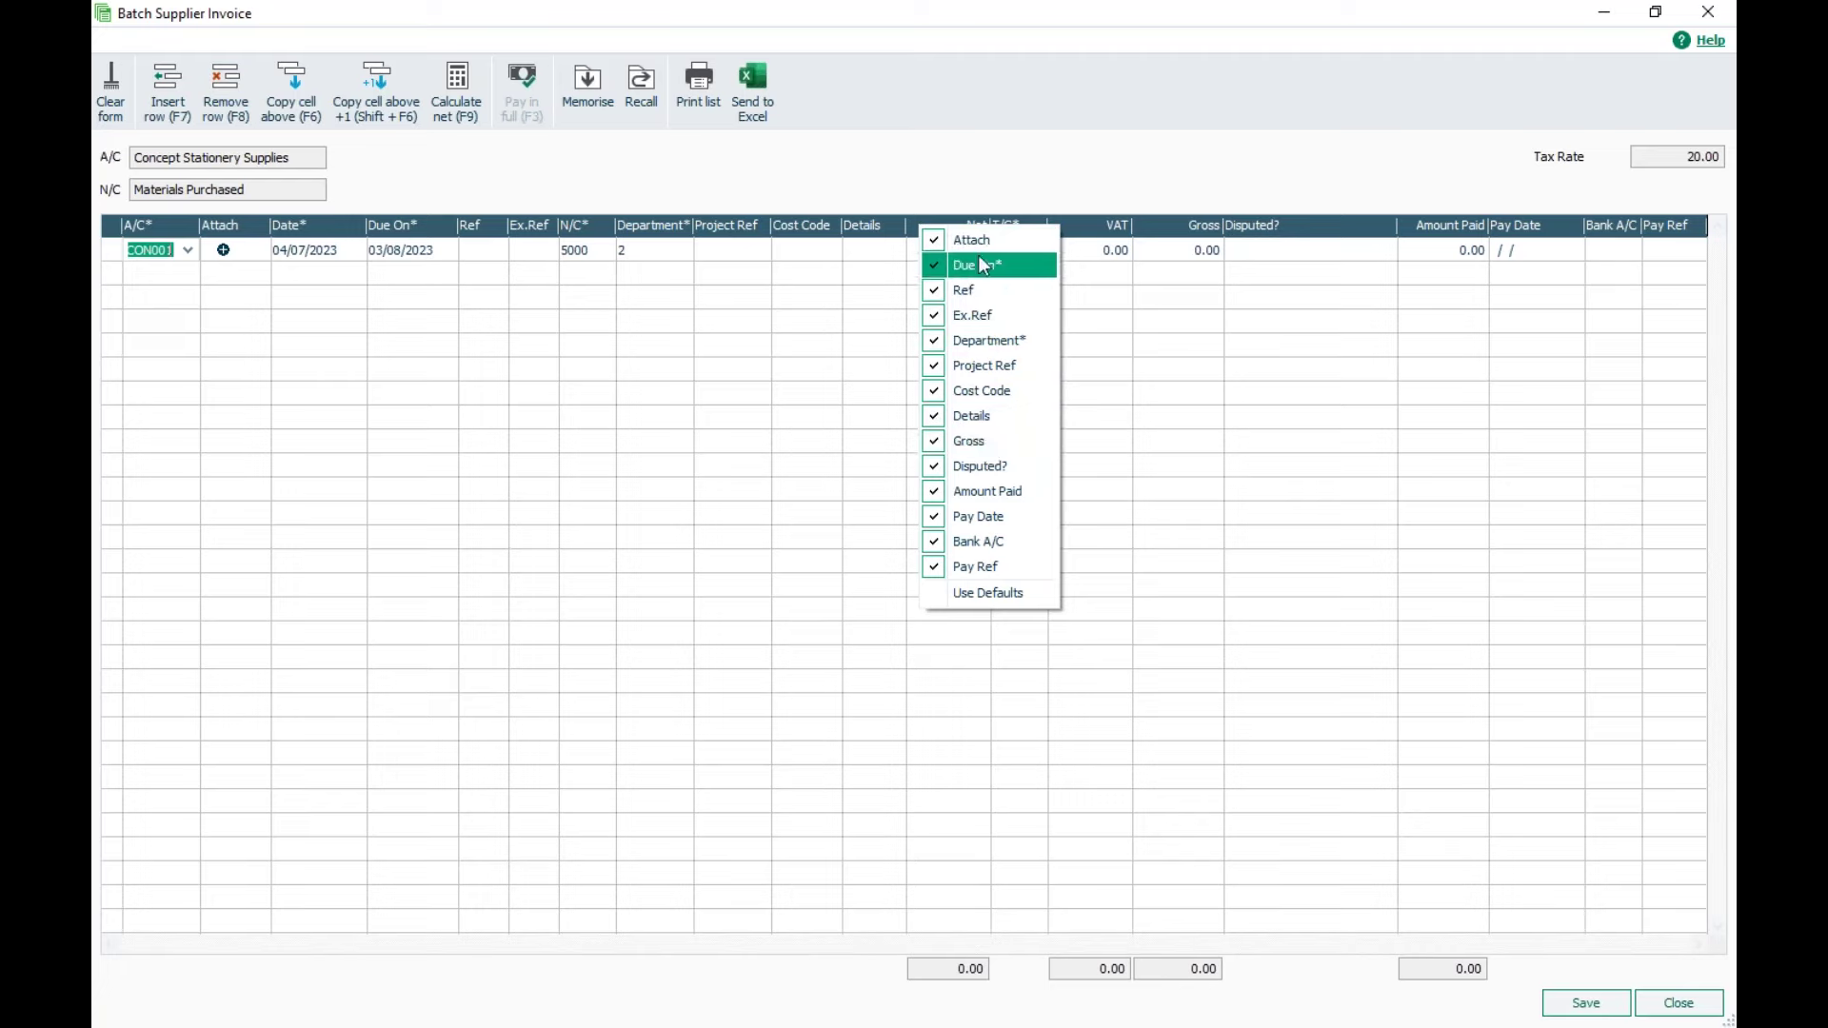
left_click(1016, 170)
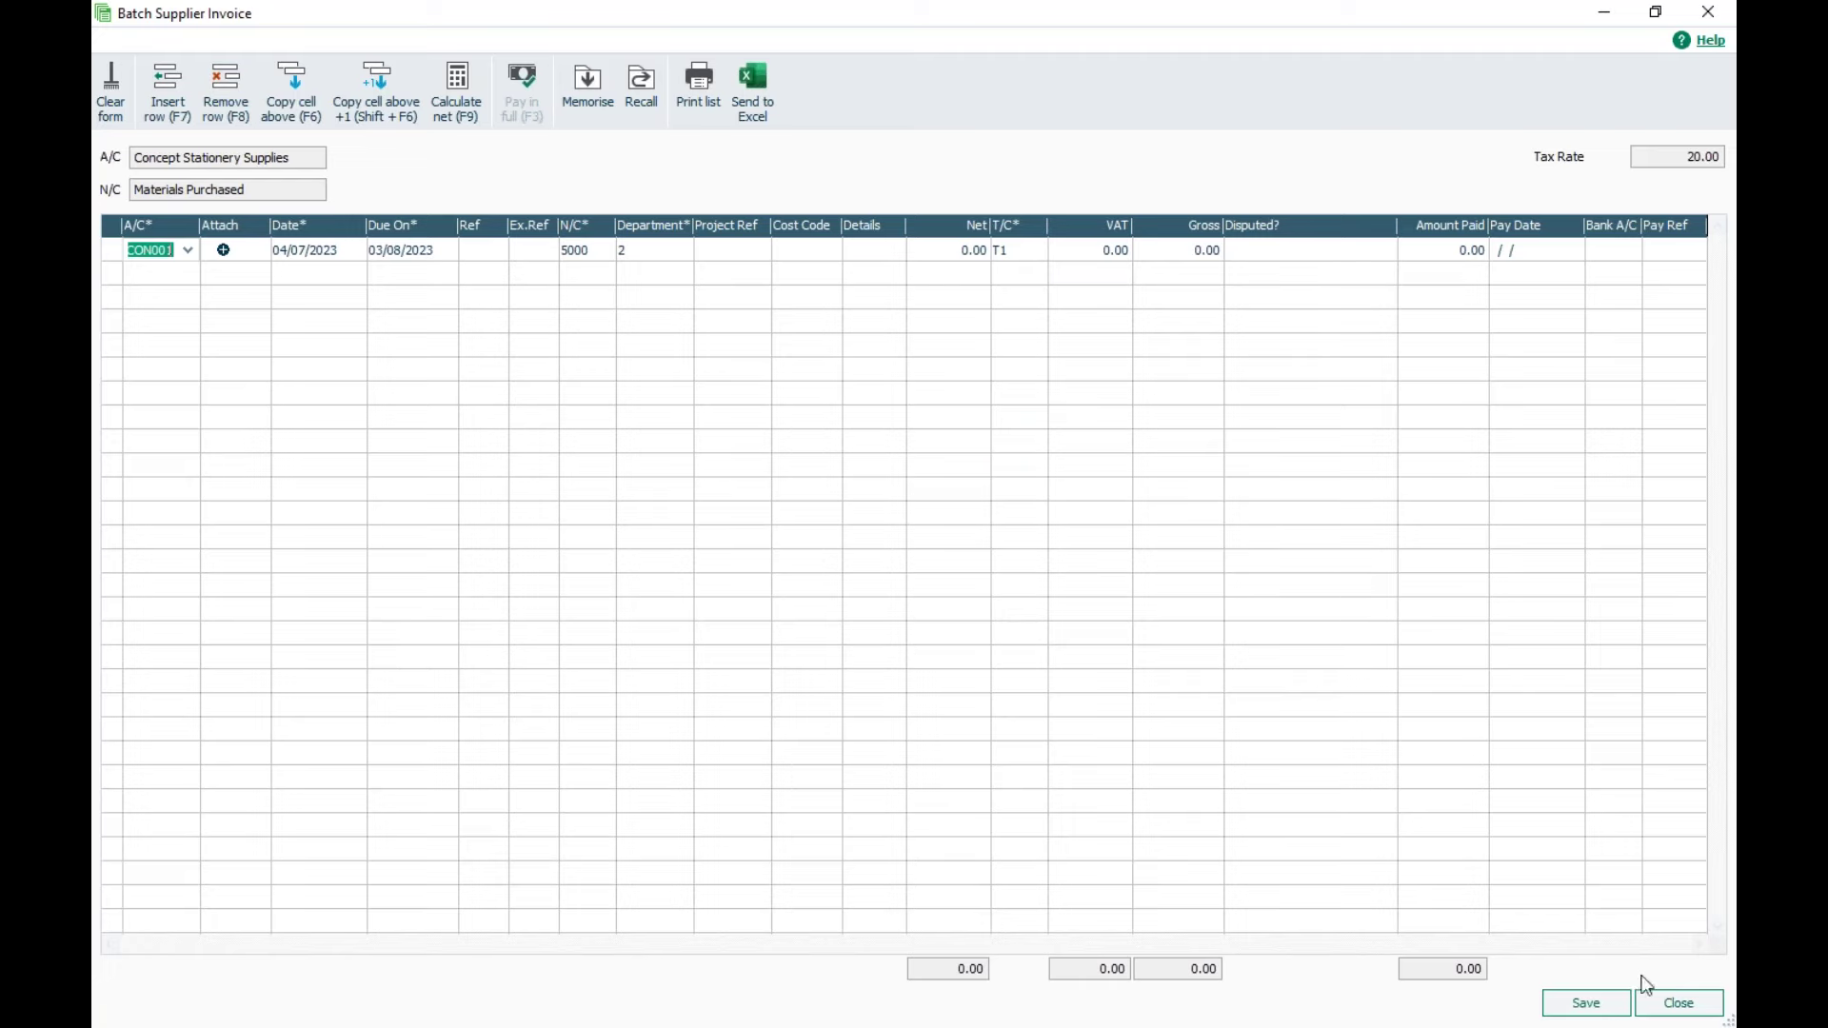
left_click(1654, 999)
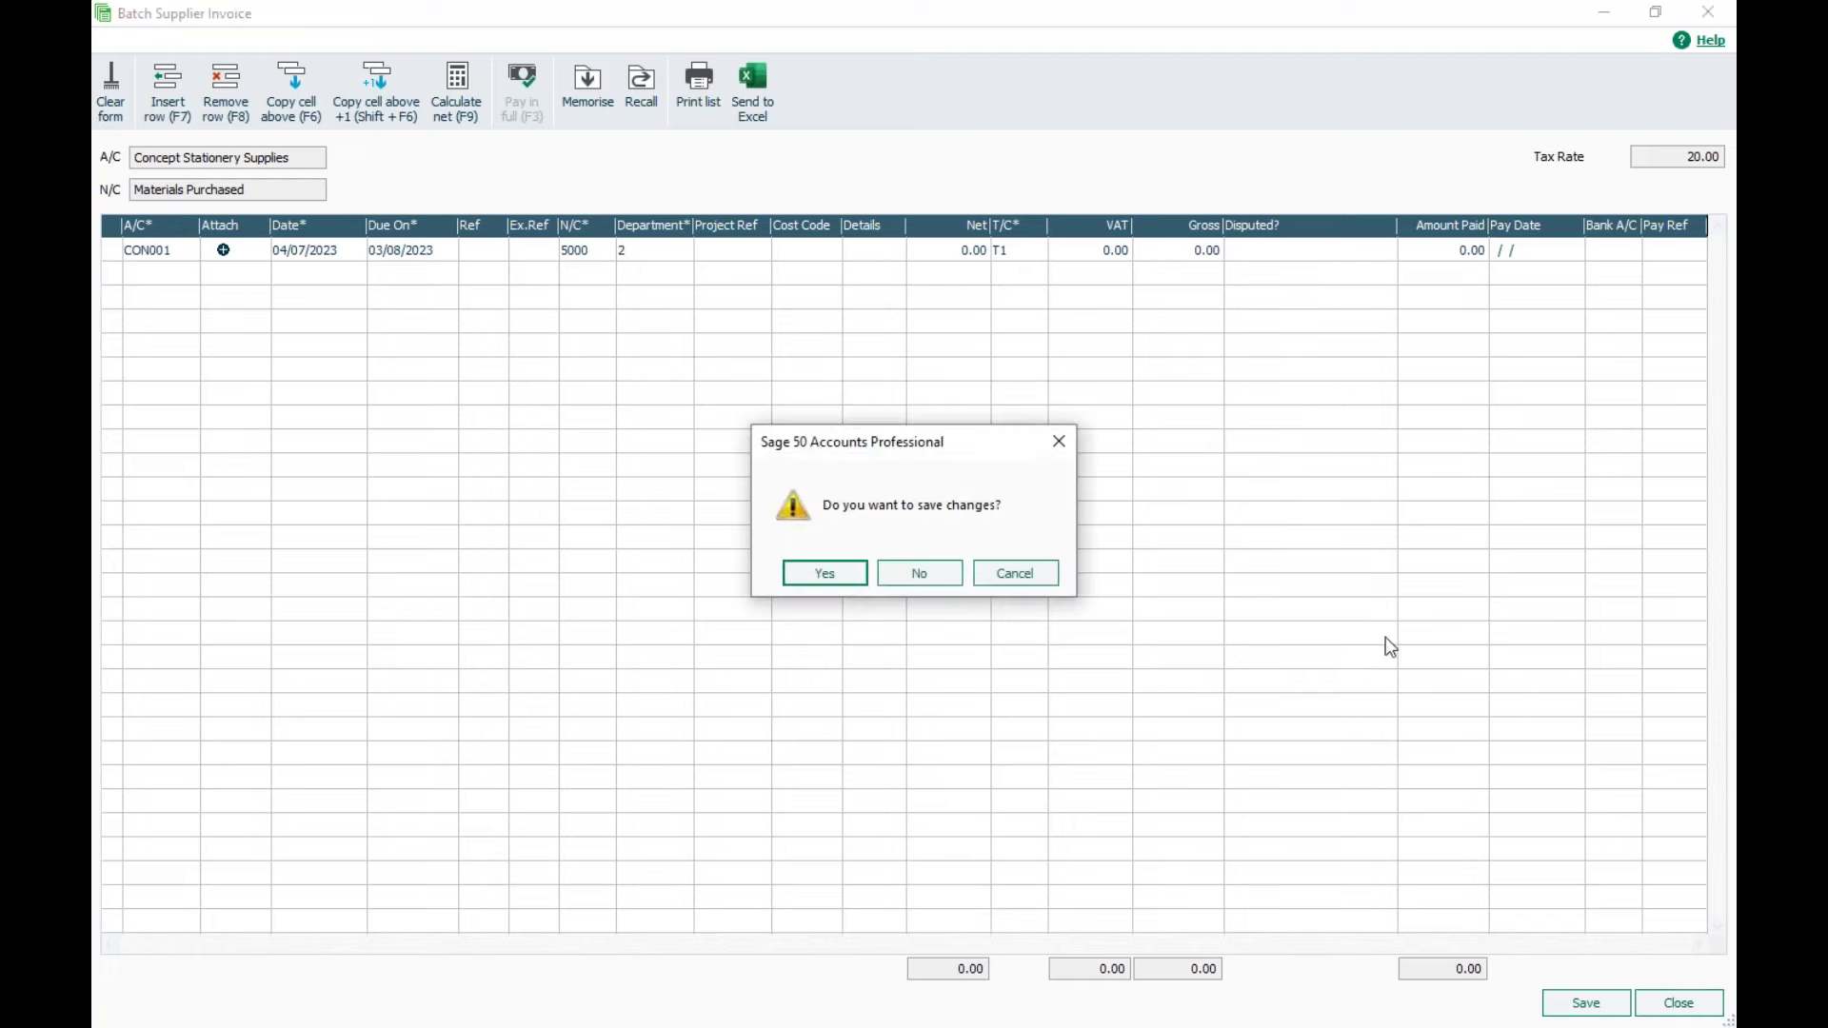
left_click(931, 577)
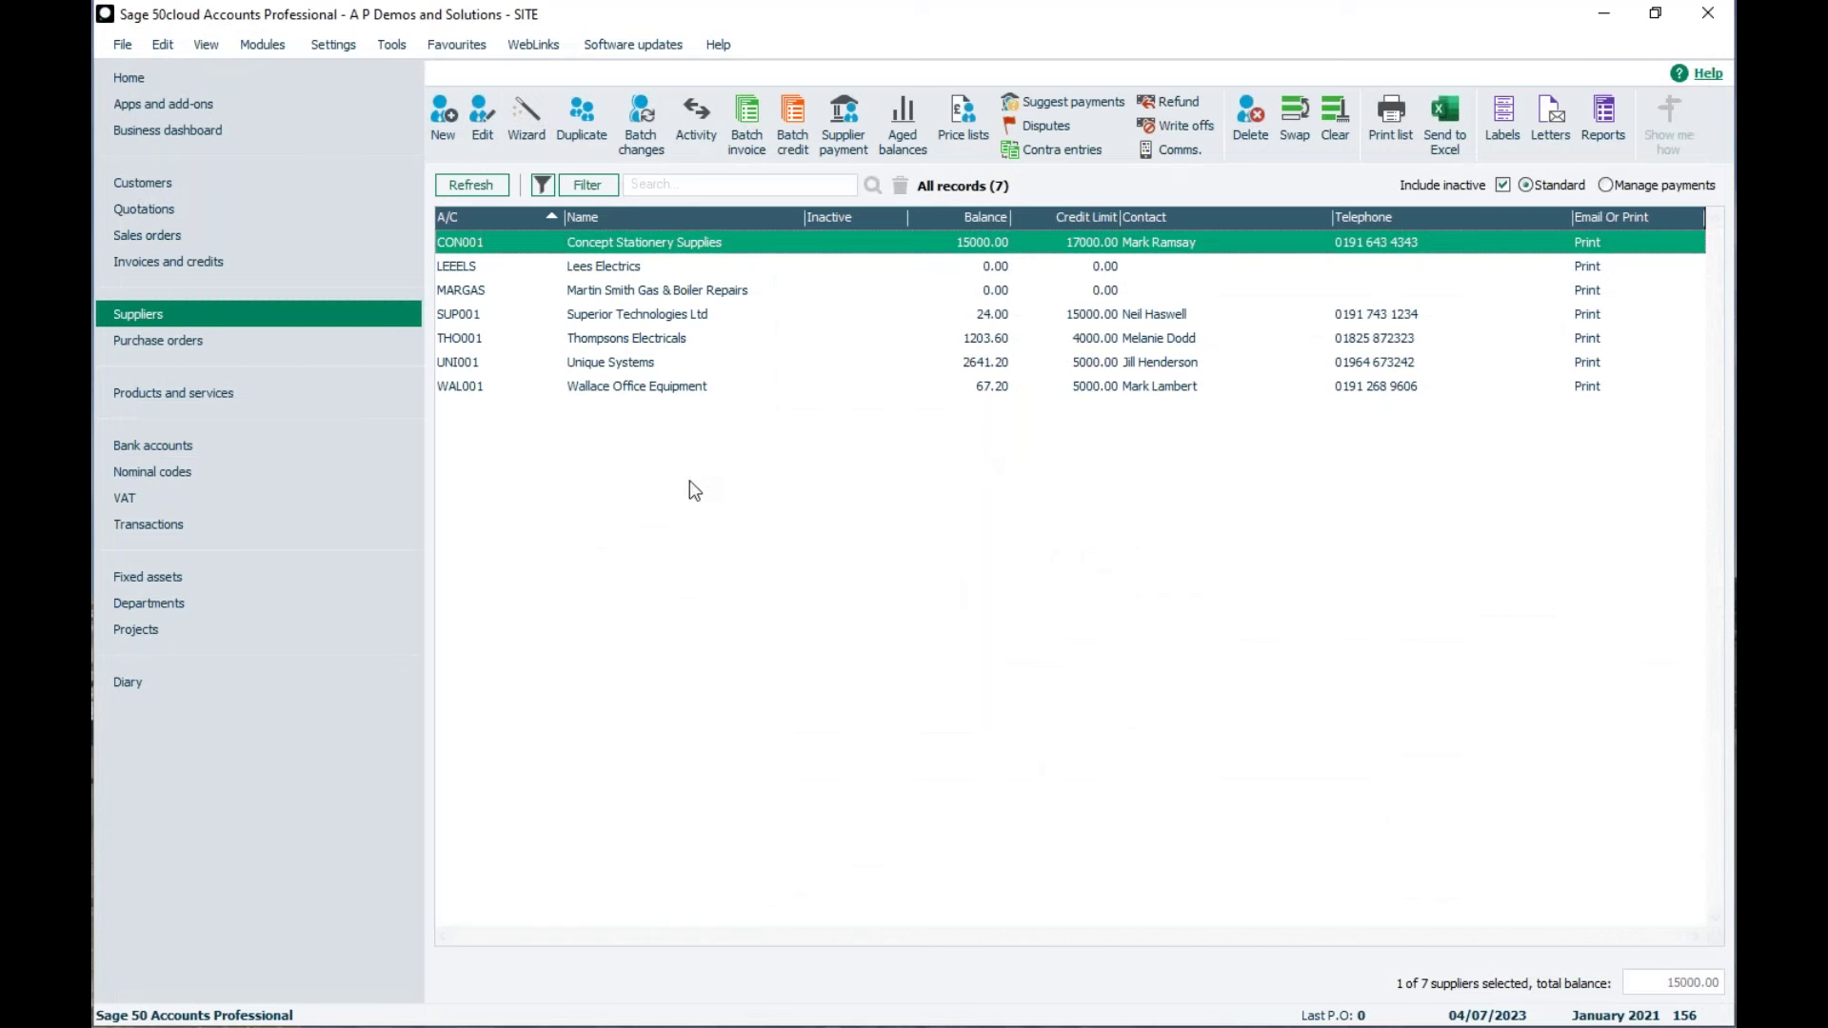
Return to the customer list and open the customer reports
left_click(106, 179)
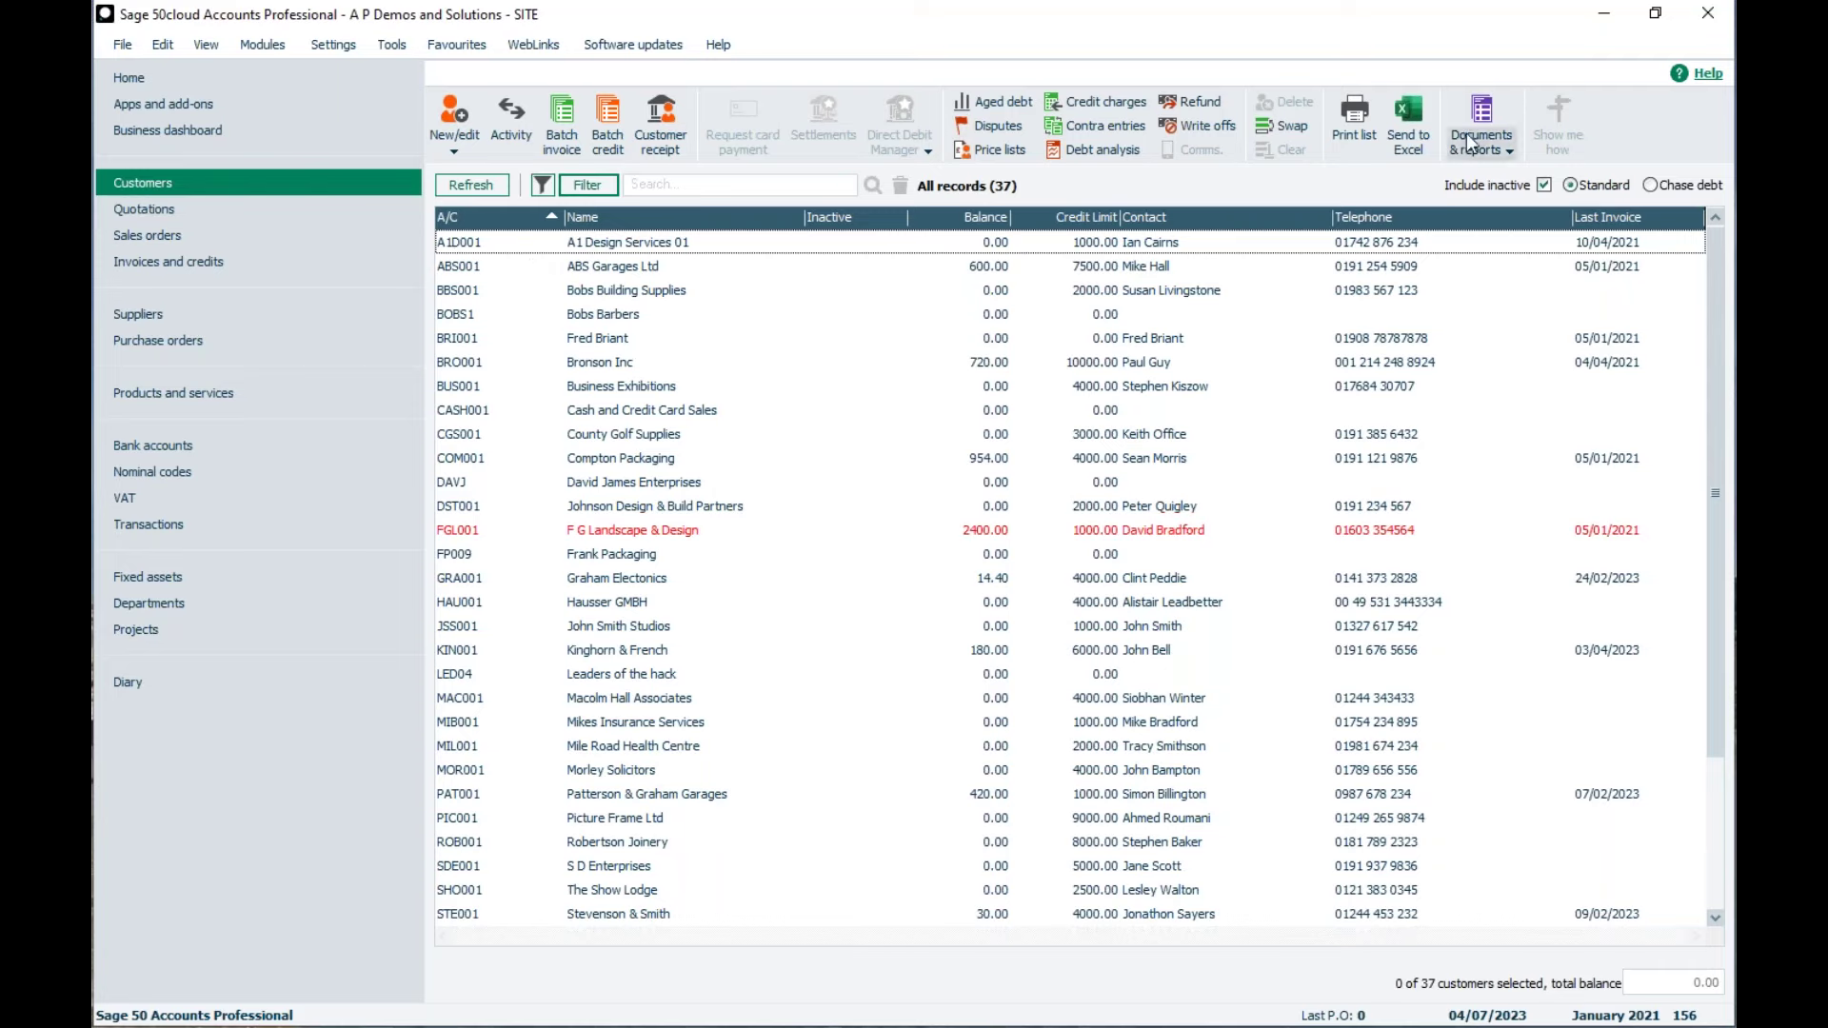
left_click(1499, 153)
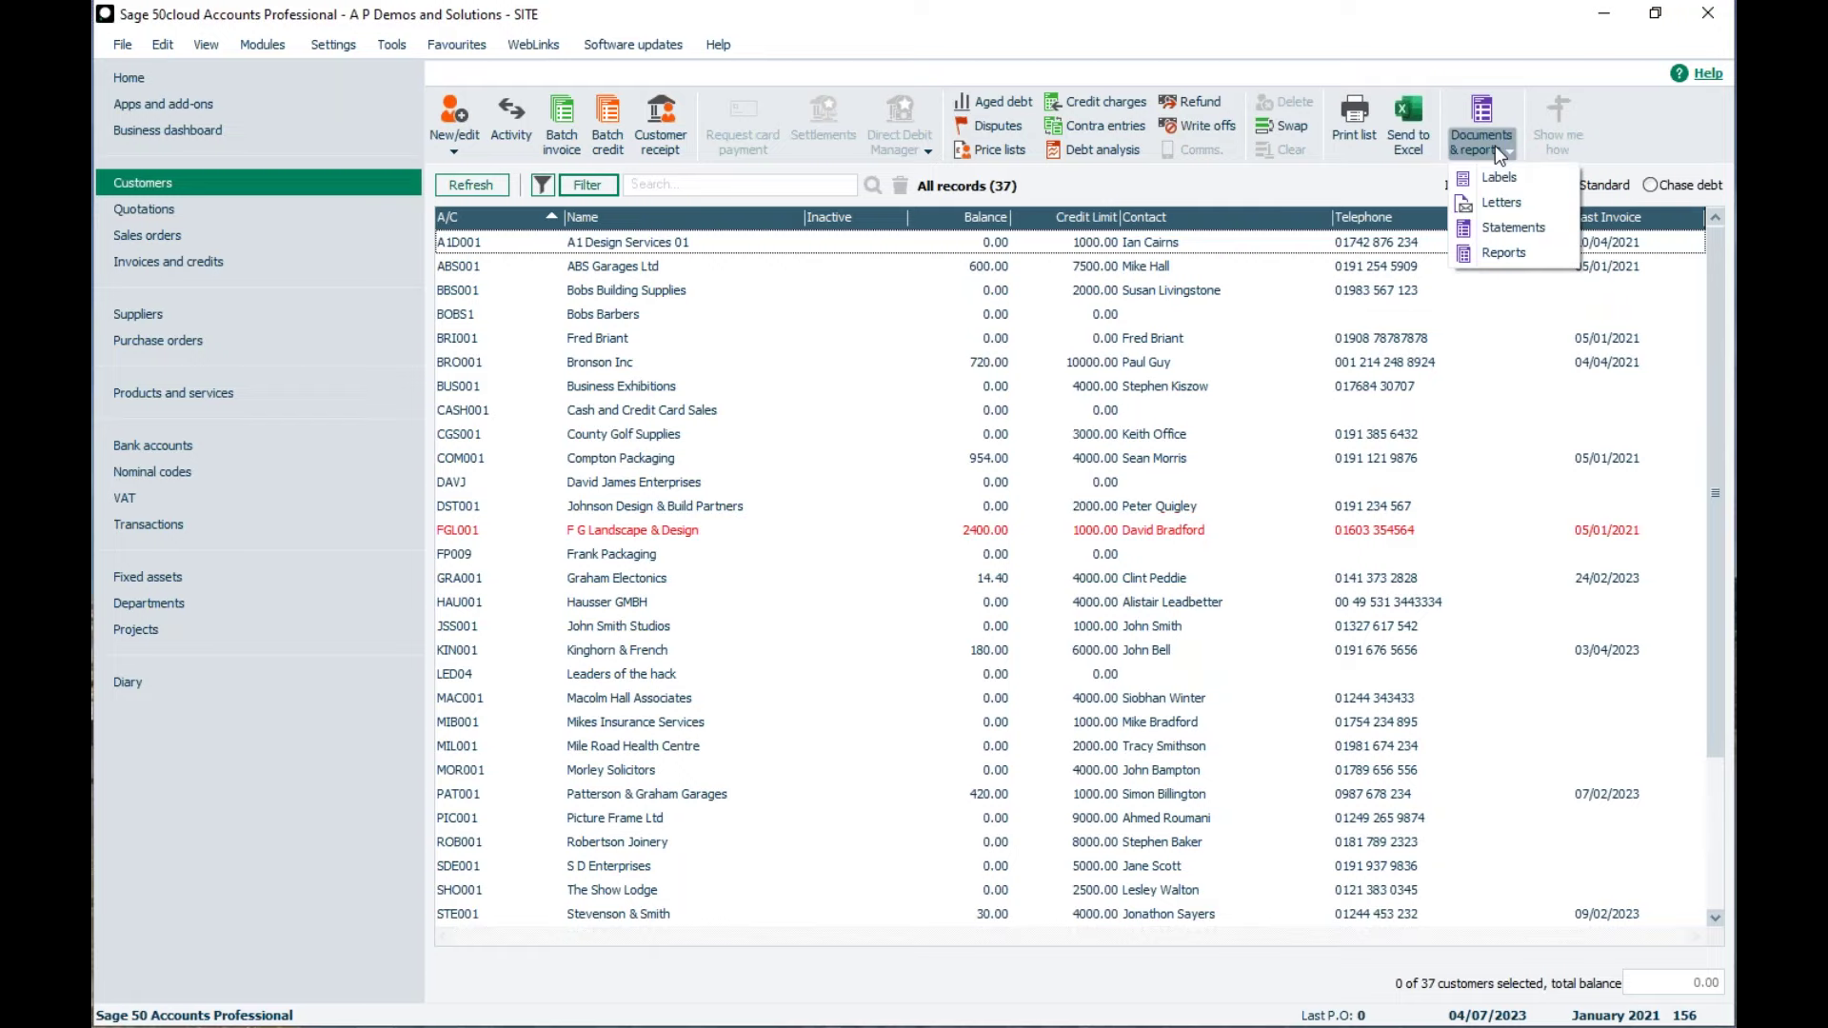
left_click(1493, 251)
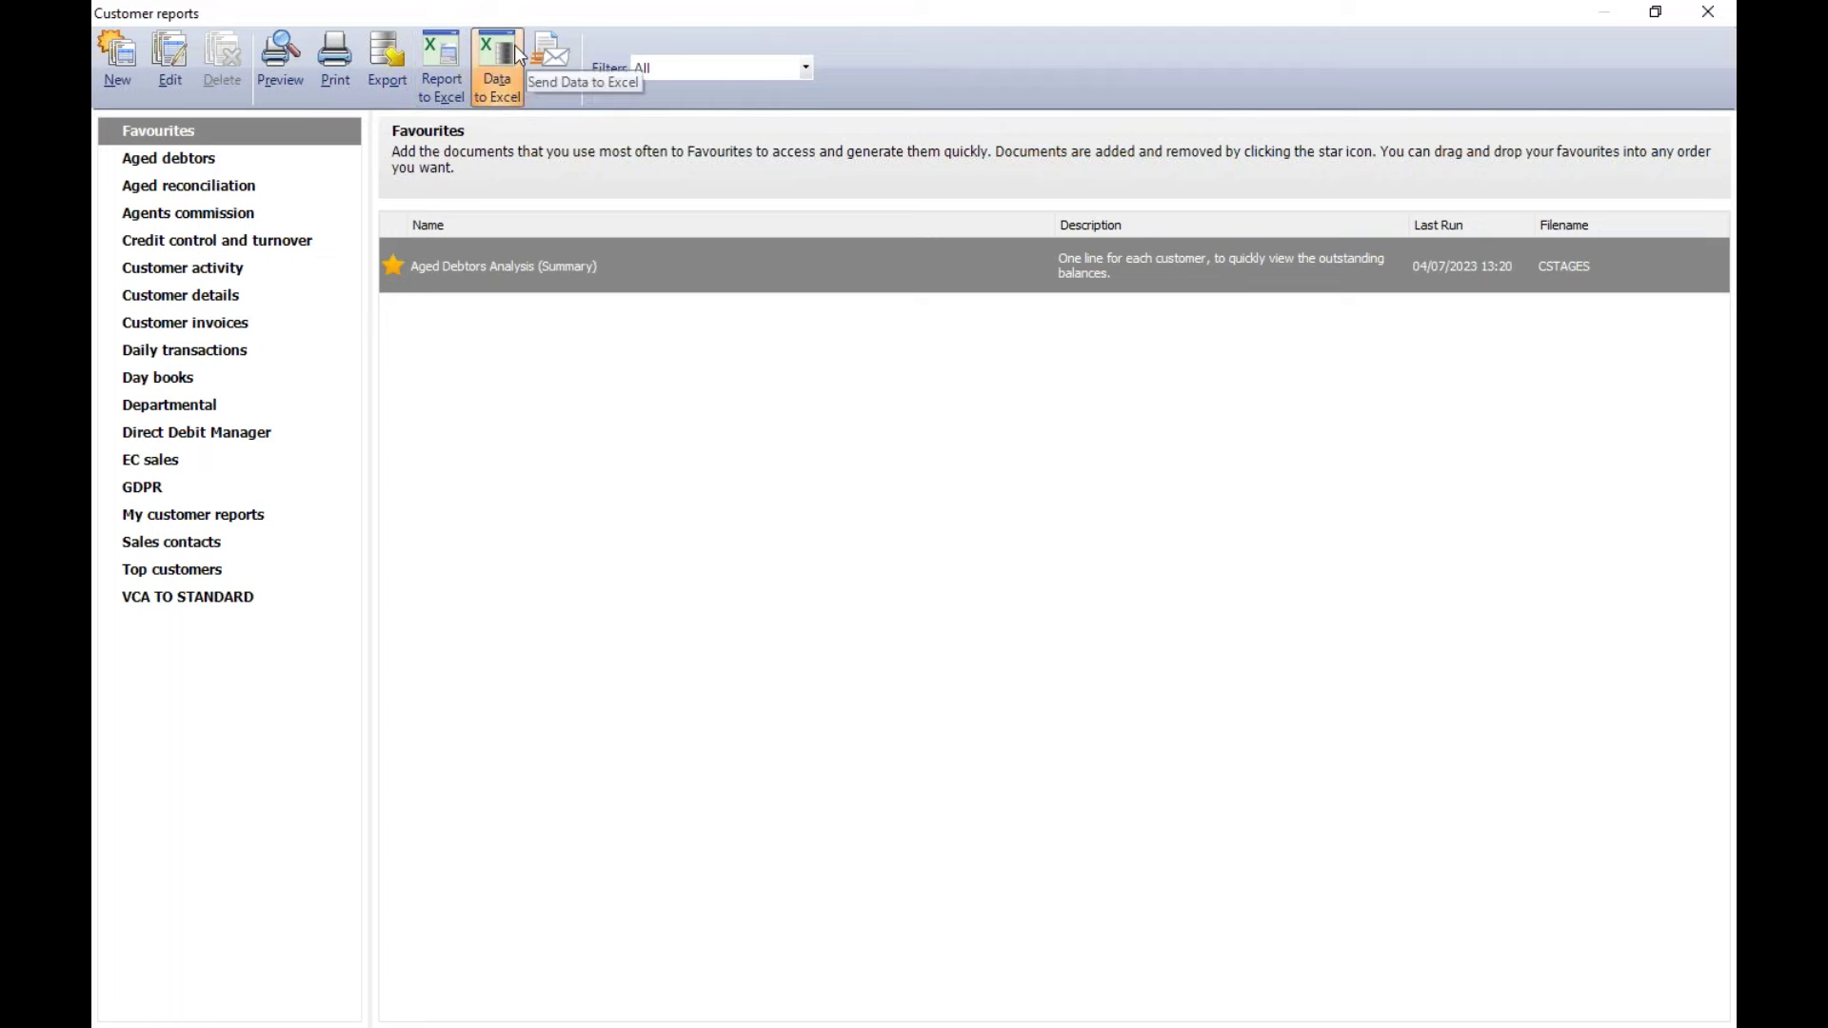
Look through the output and editing options offered for the favourite report Aged Debtors Analysis (Summary)
mouse_move(551, 282)
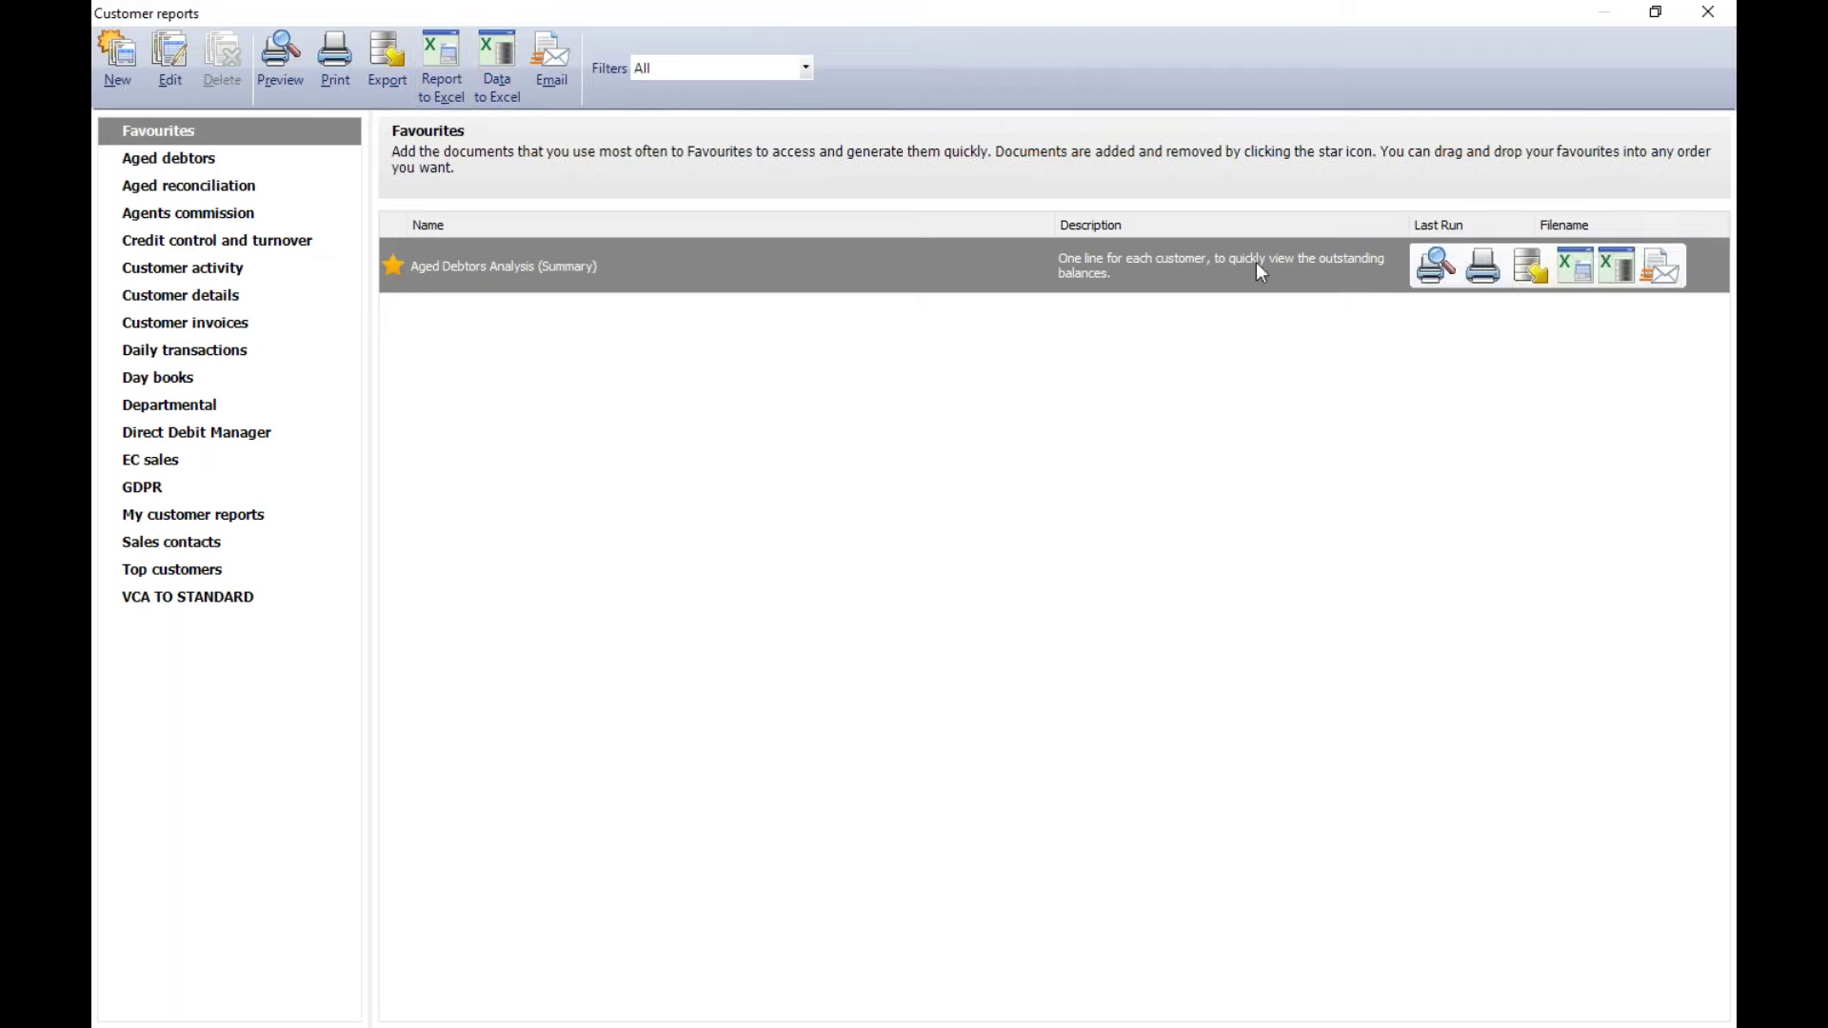
right_click(674, 276)
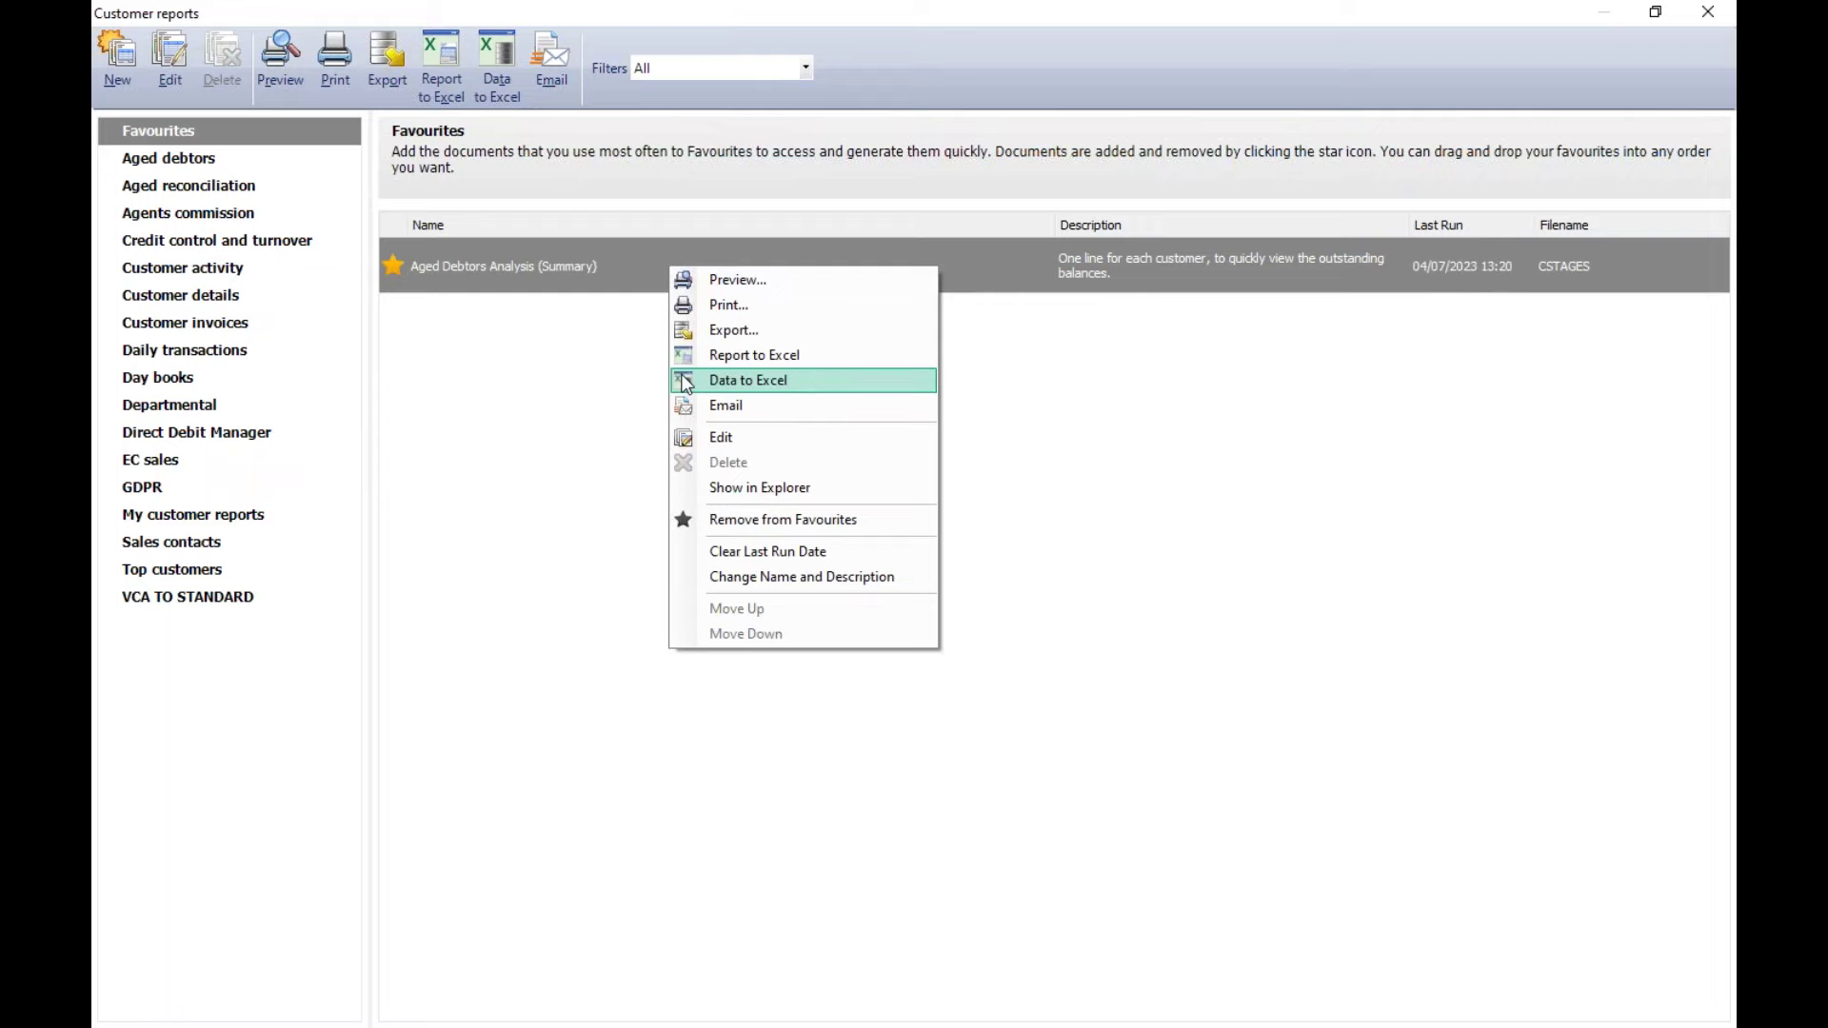
left_click(515, 317)
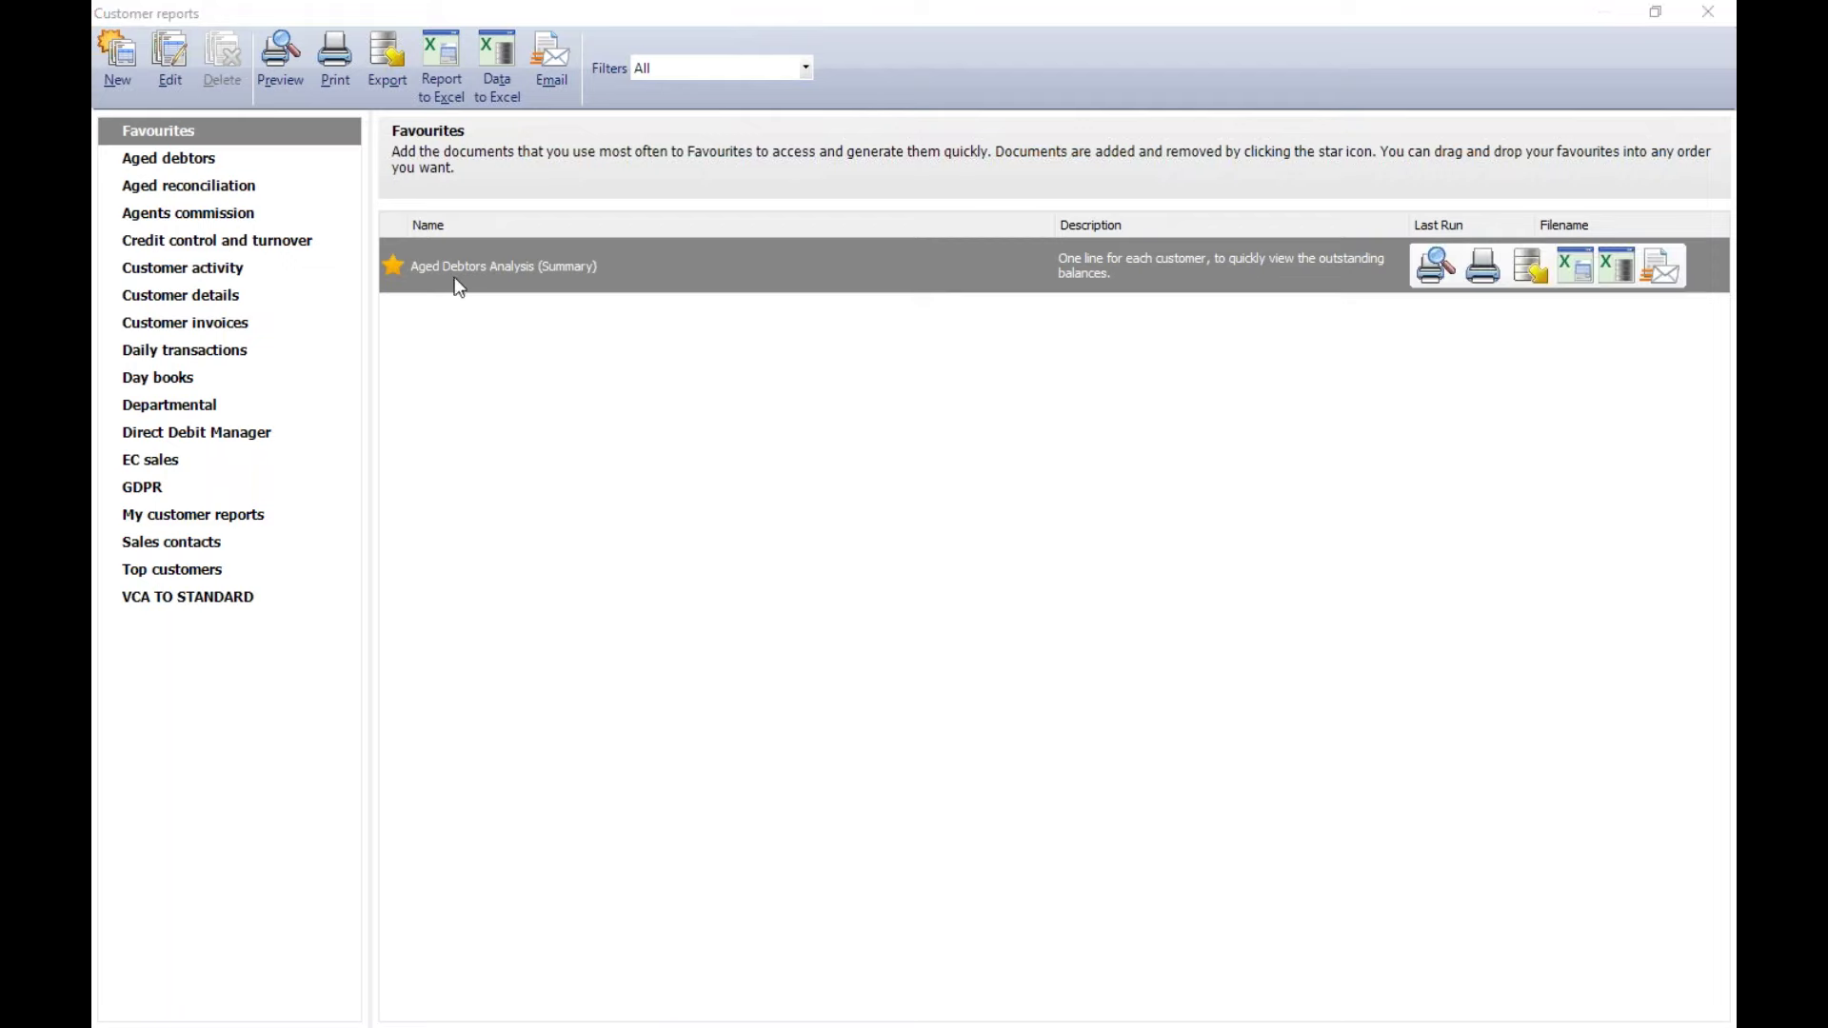
Preview the Aged Debtors Analysis (Summary) report with its default criteria in a maximised window
left_click(1431, 273)
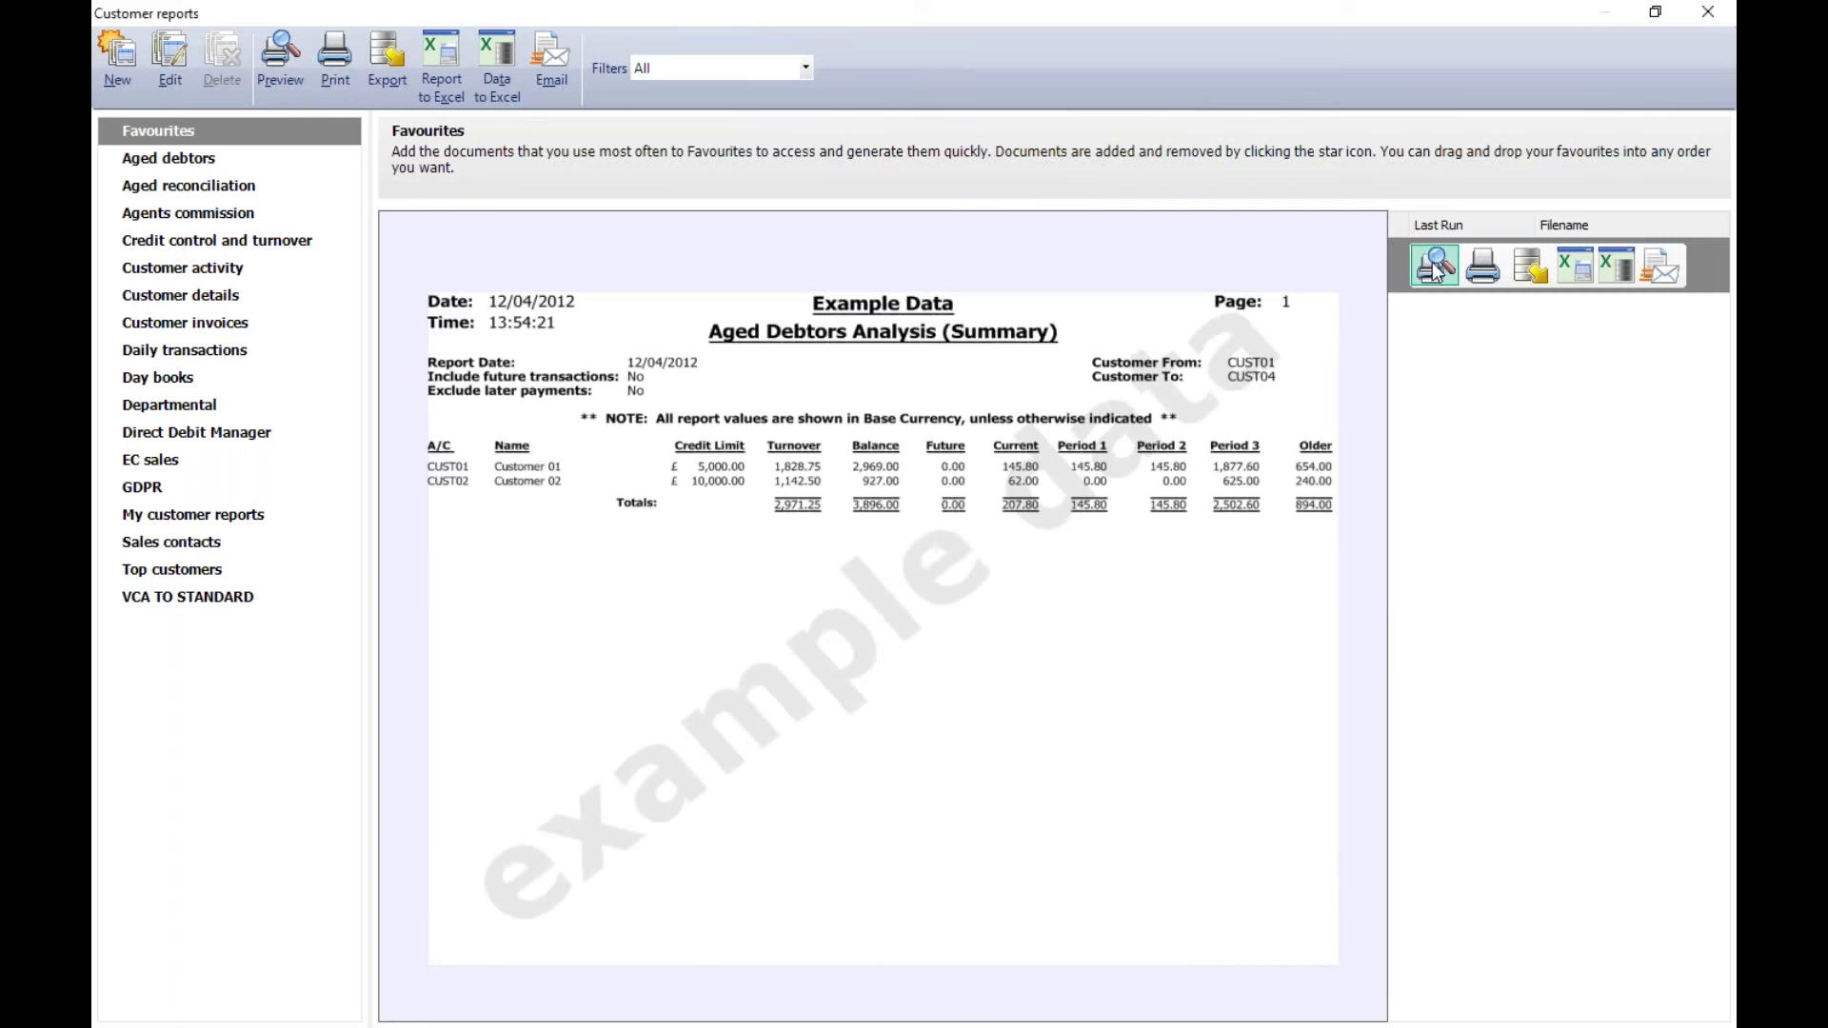
left_click(1435, 274)
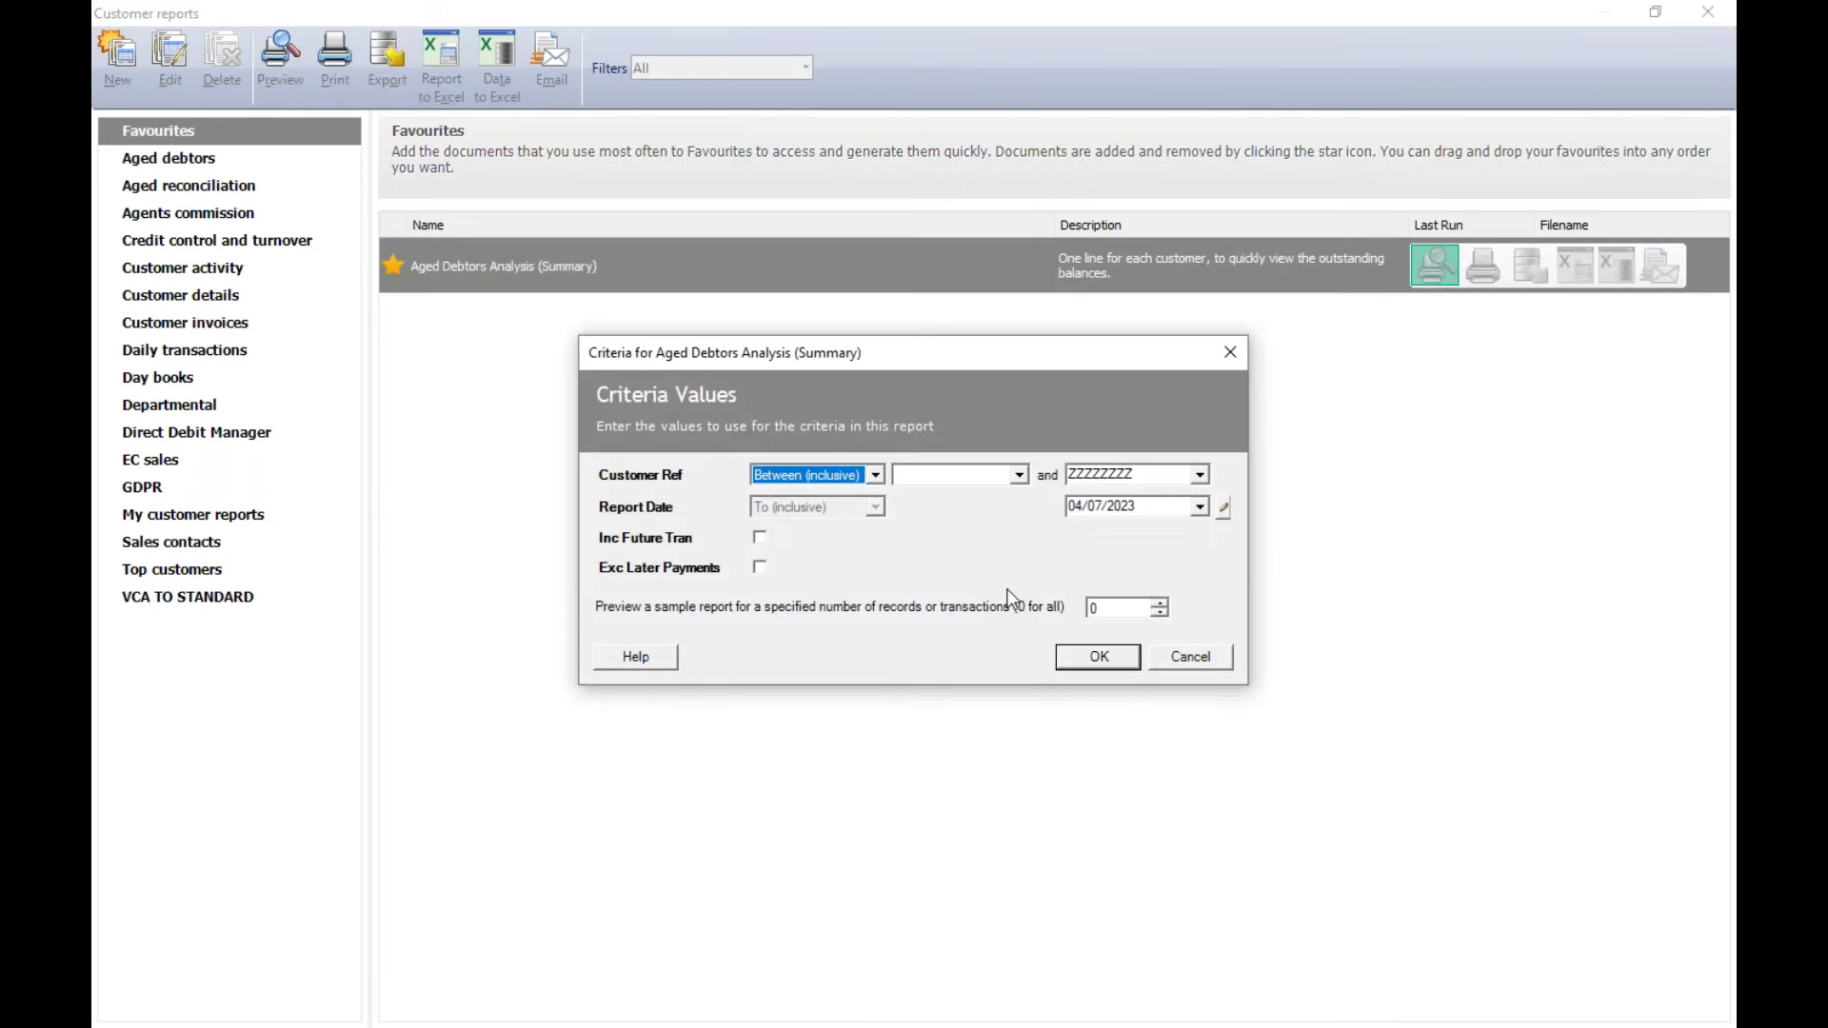
left_click(1095, 657)
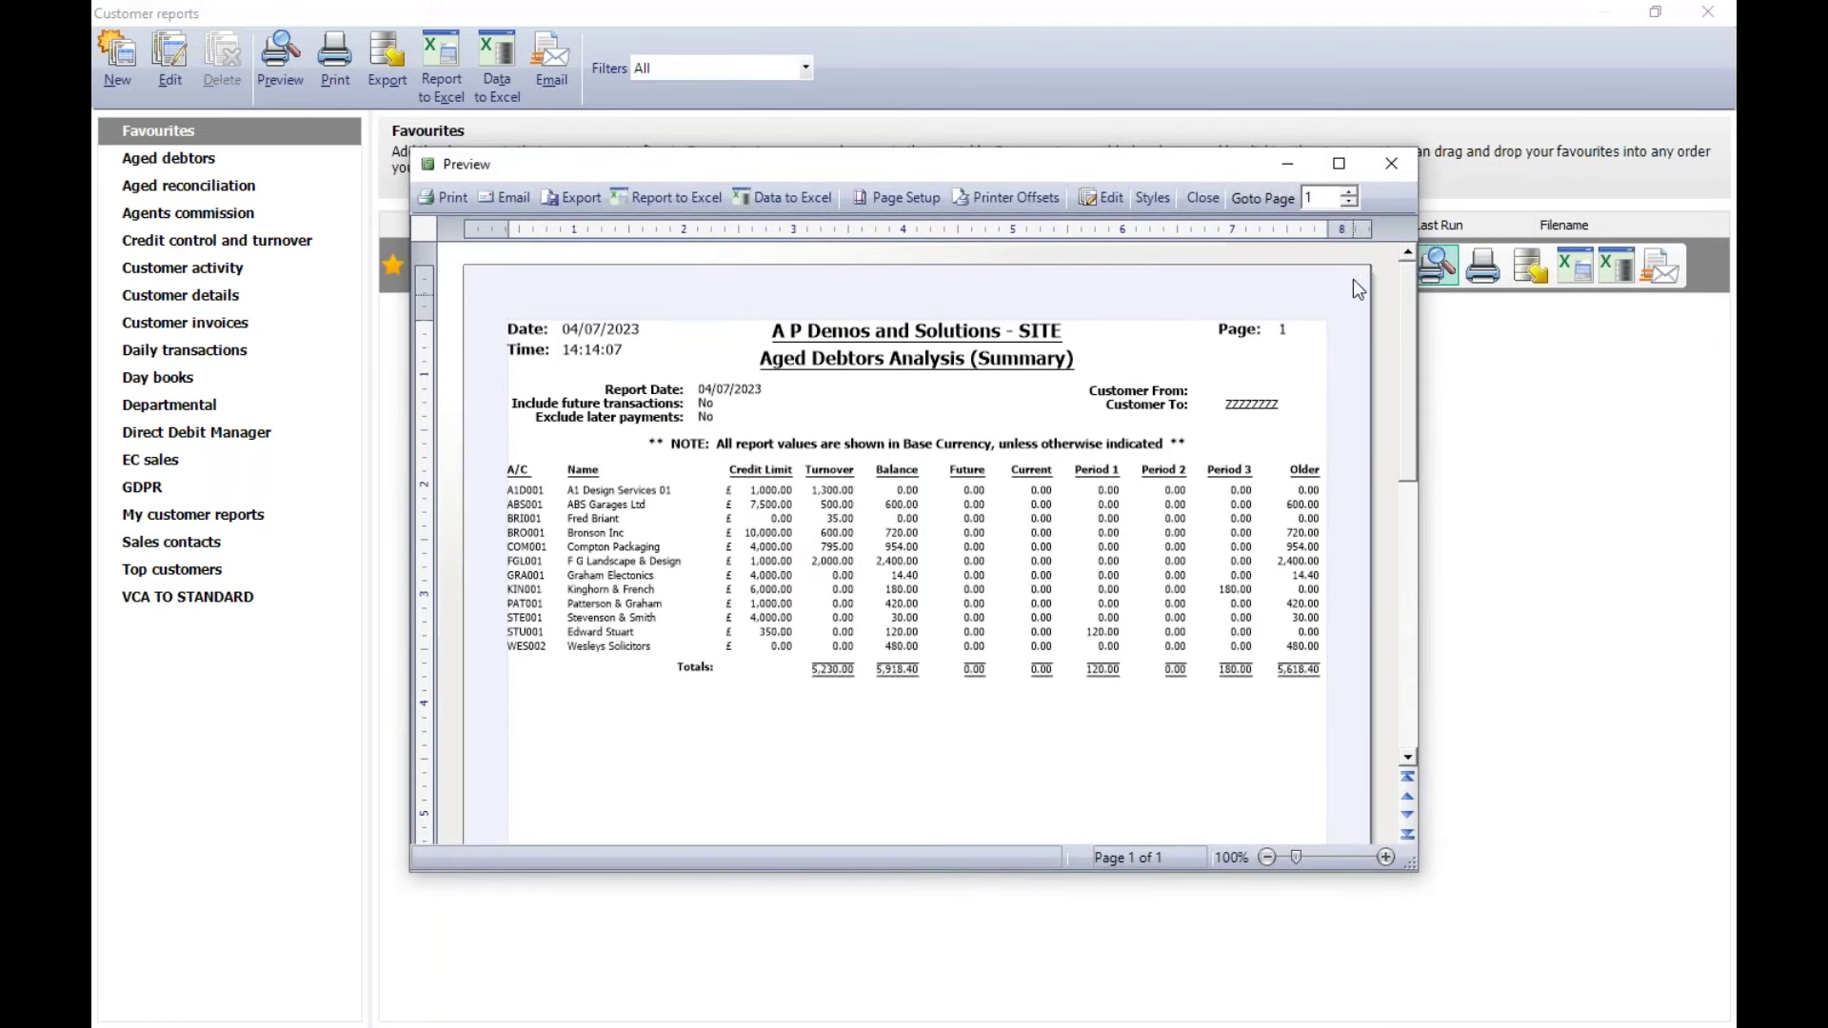
left_click(1341, 166)
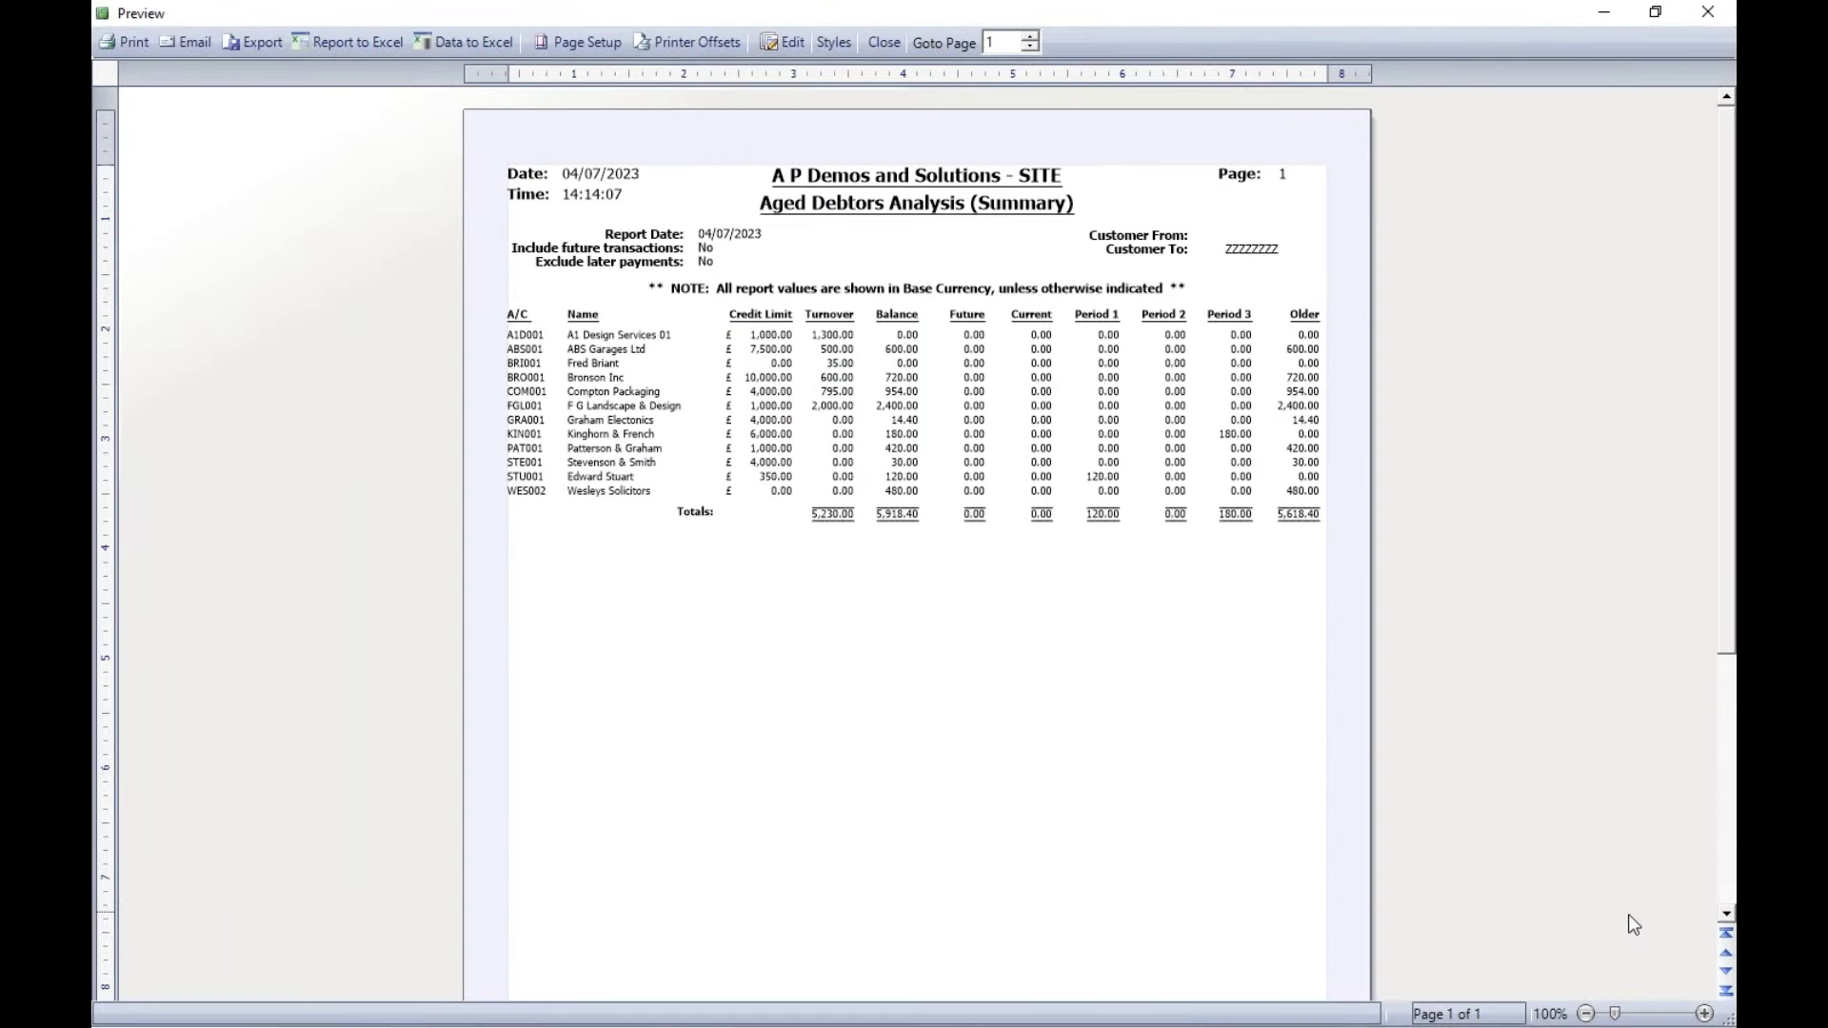
left_click(1704, 1013)
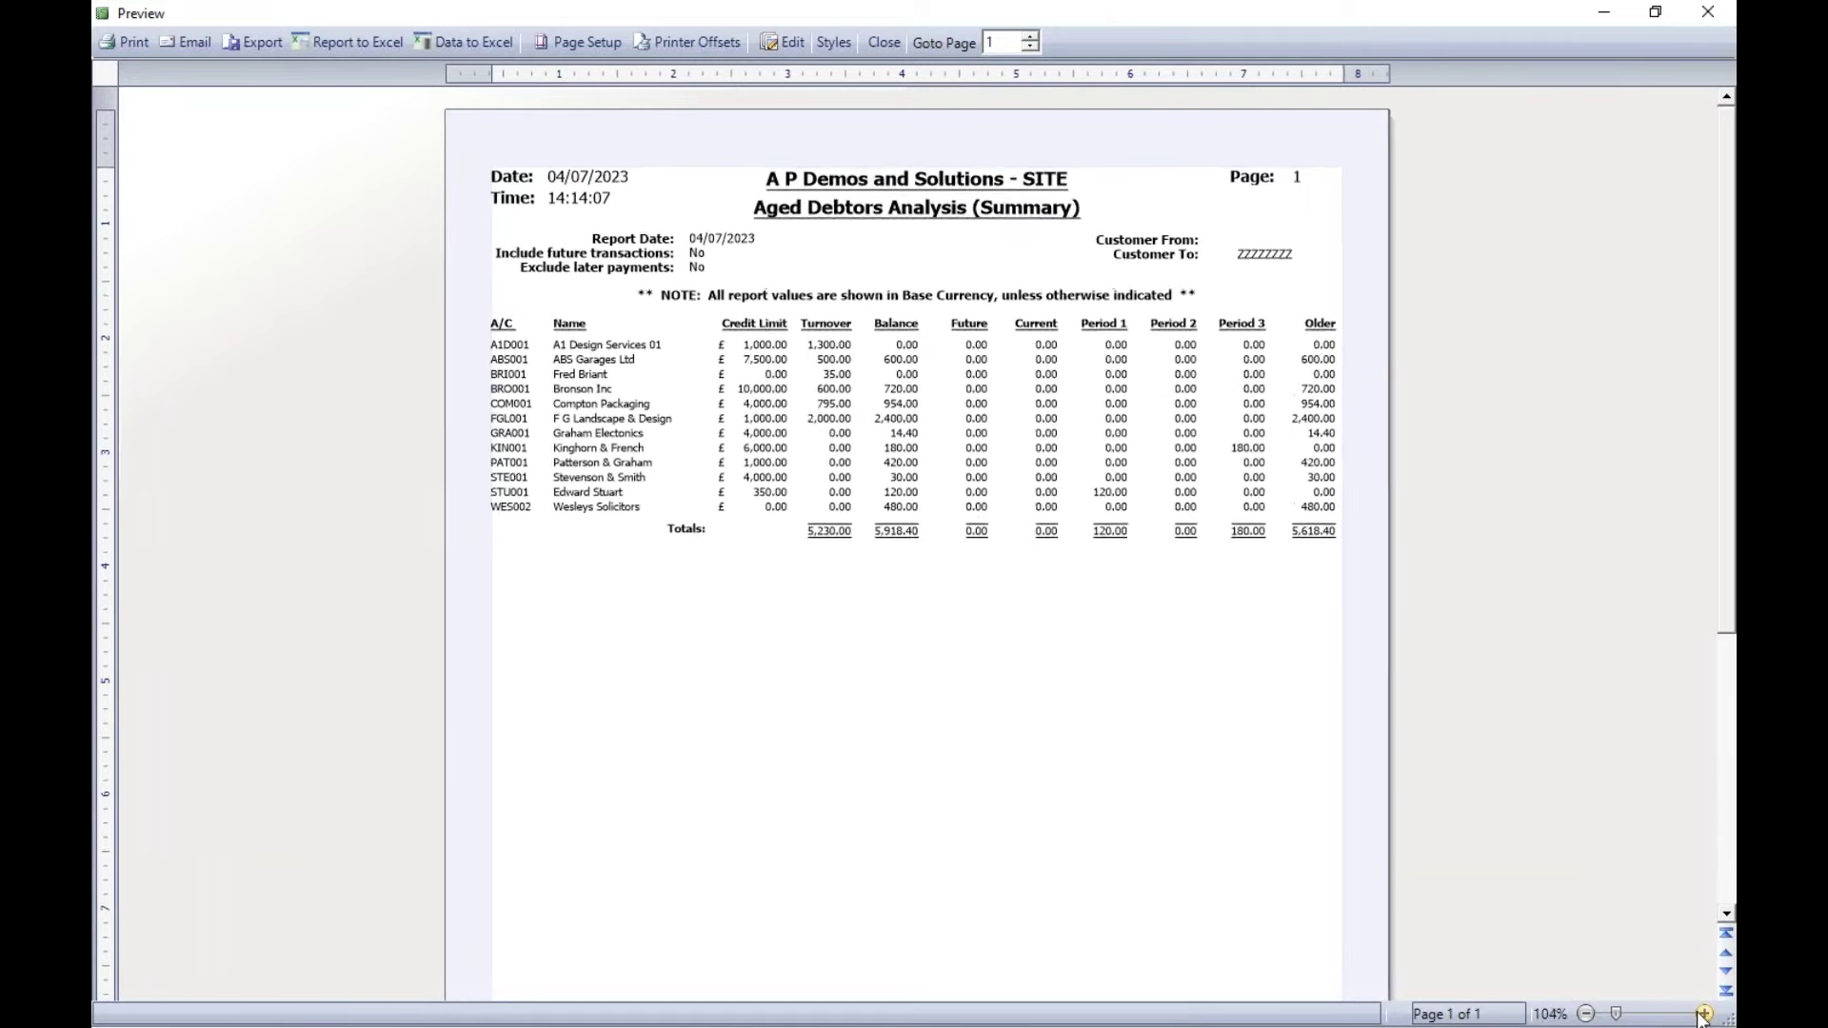
left_click(1703, 1015)
left_click(1703, 1015)
left_click(1703, 1015)
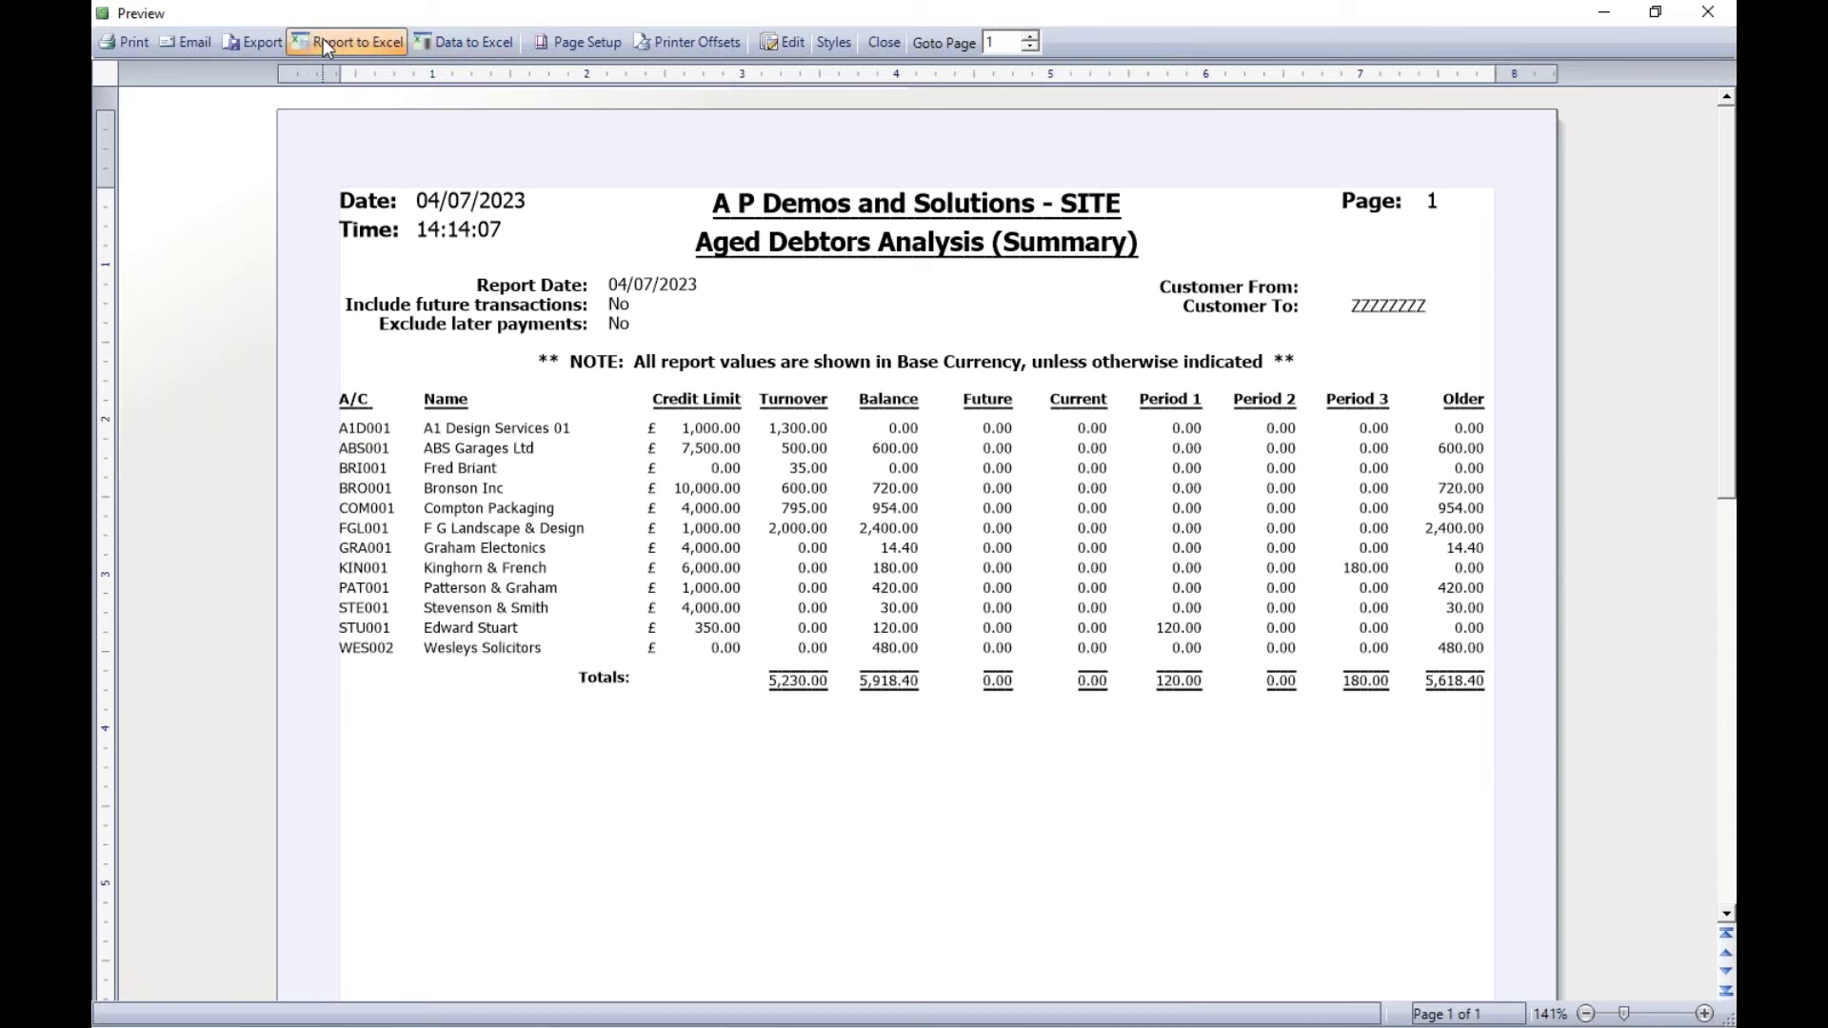
Export the previewed Aged Debtors Analysis (Summary) to Excel as a formatted report
left_click(297, 42)
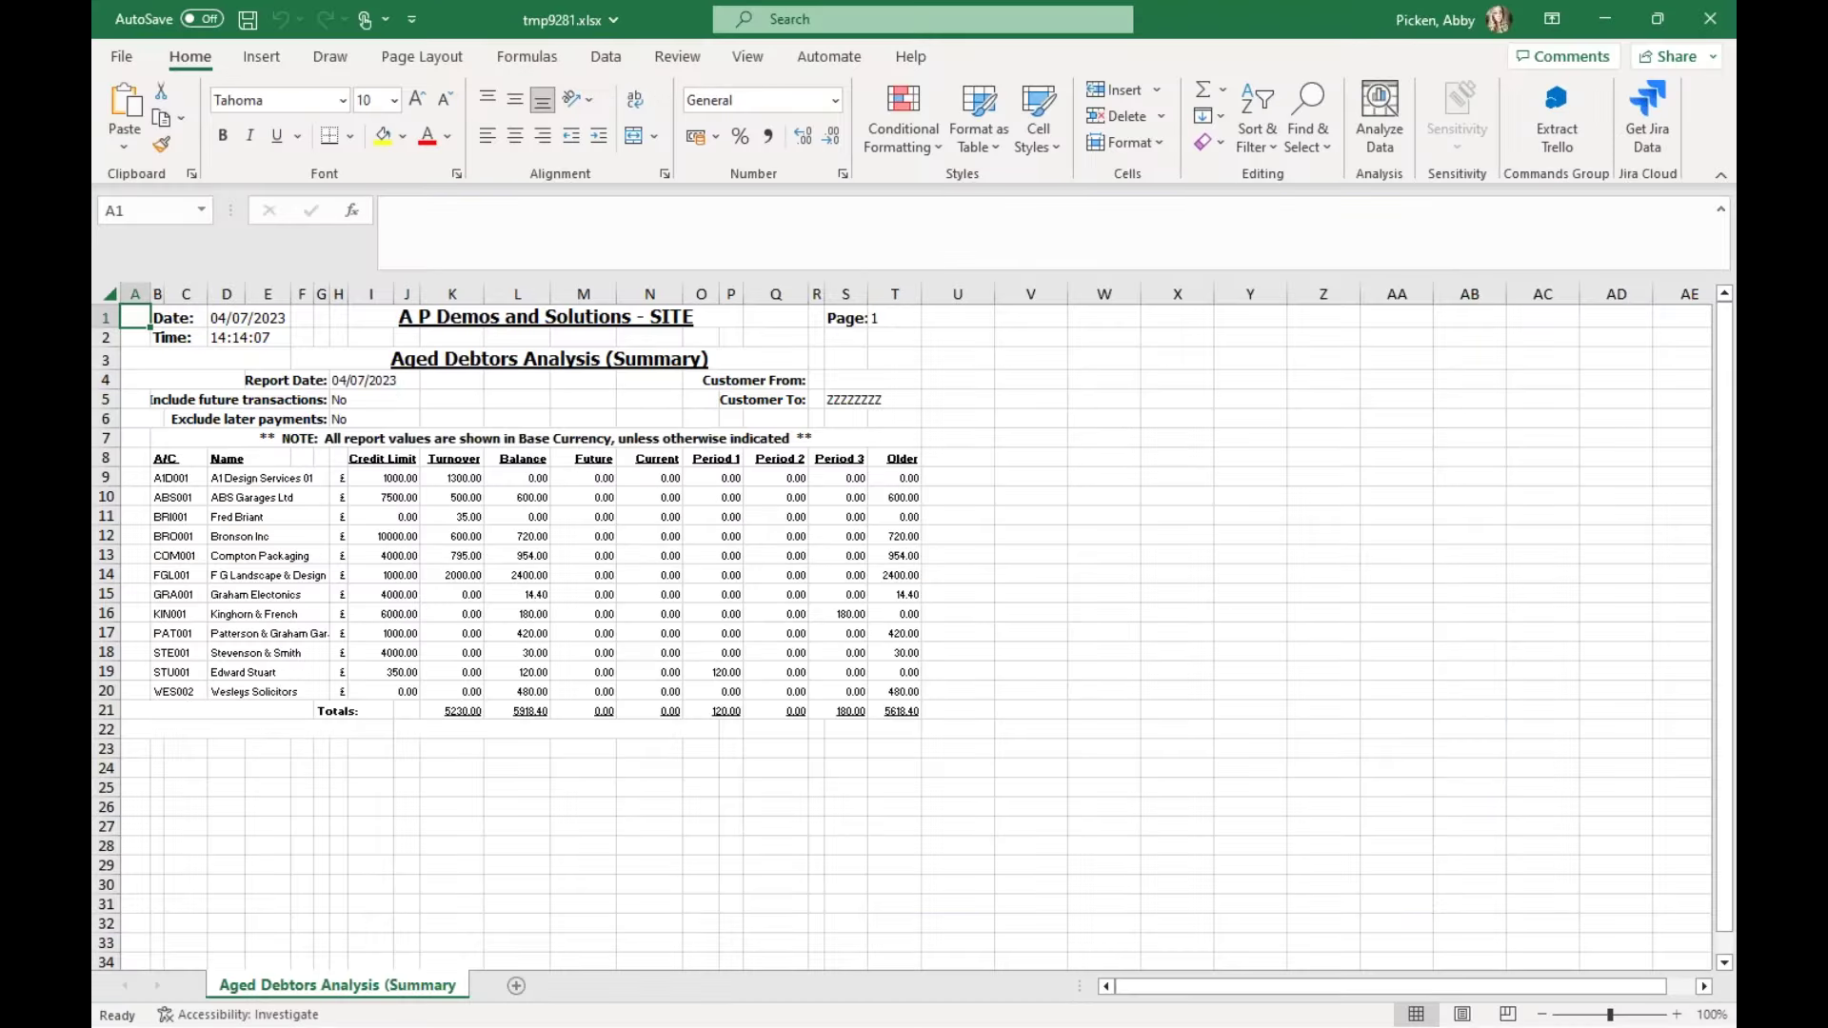
left_click(1675, 1015)
left_click(1676, 1015)
left_click(1676, 1015)
left_click(1676, 1015)
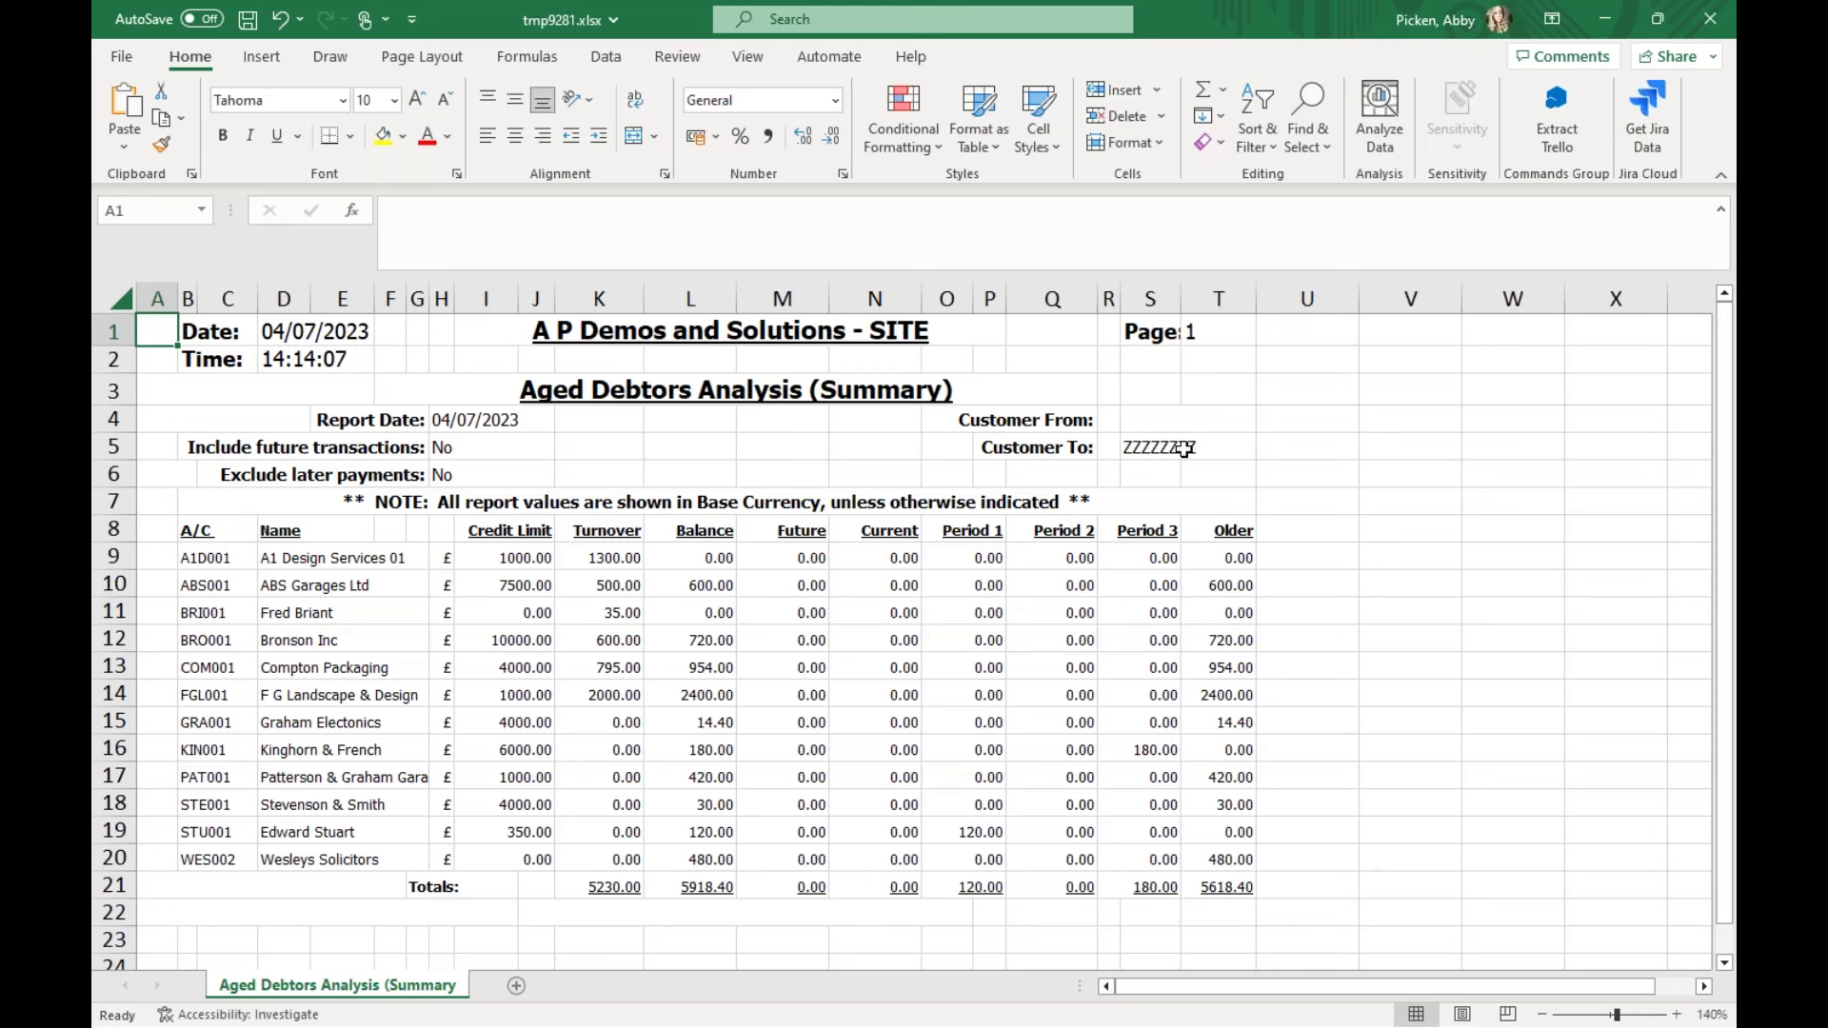
Delete the report header block A1:T7 above the column headings, shifting the remaining cells up
left_click_drag(1217, 469, 138, 299)
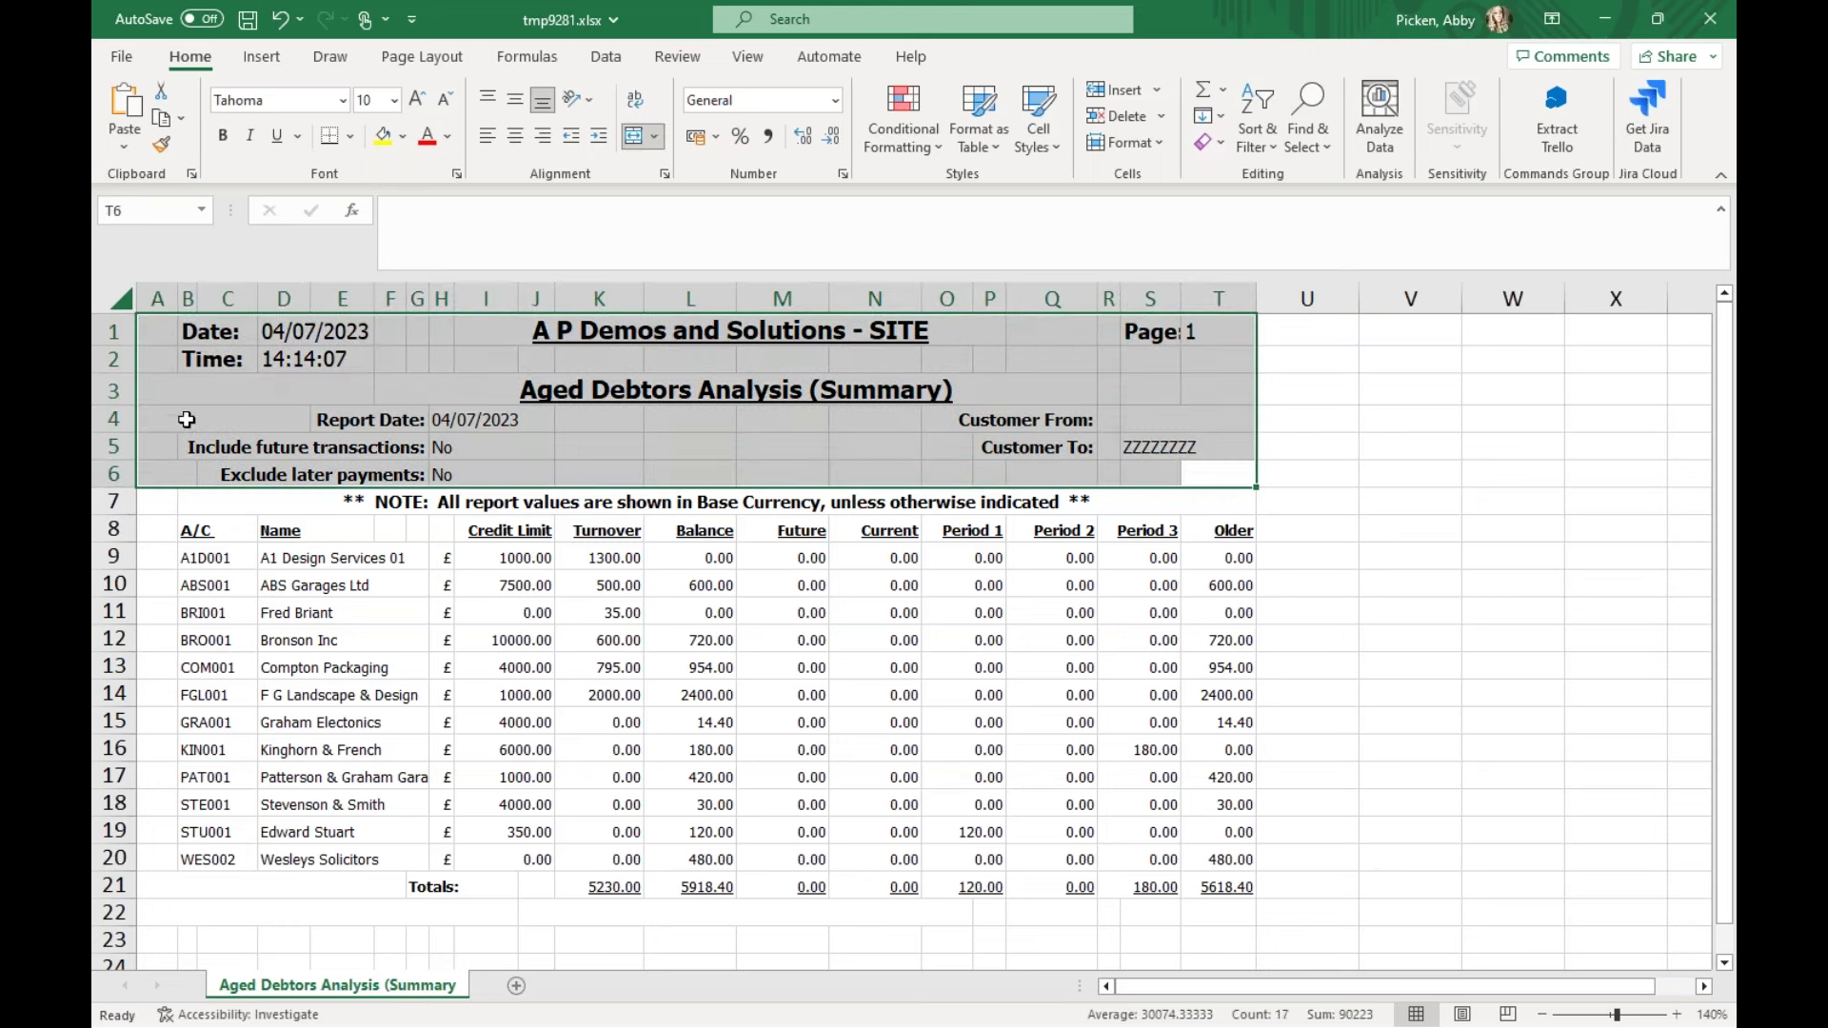
left_click_drag(1218, 503, 150, 343)
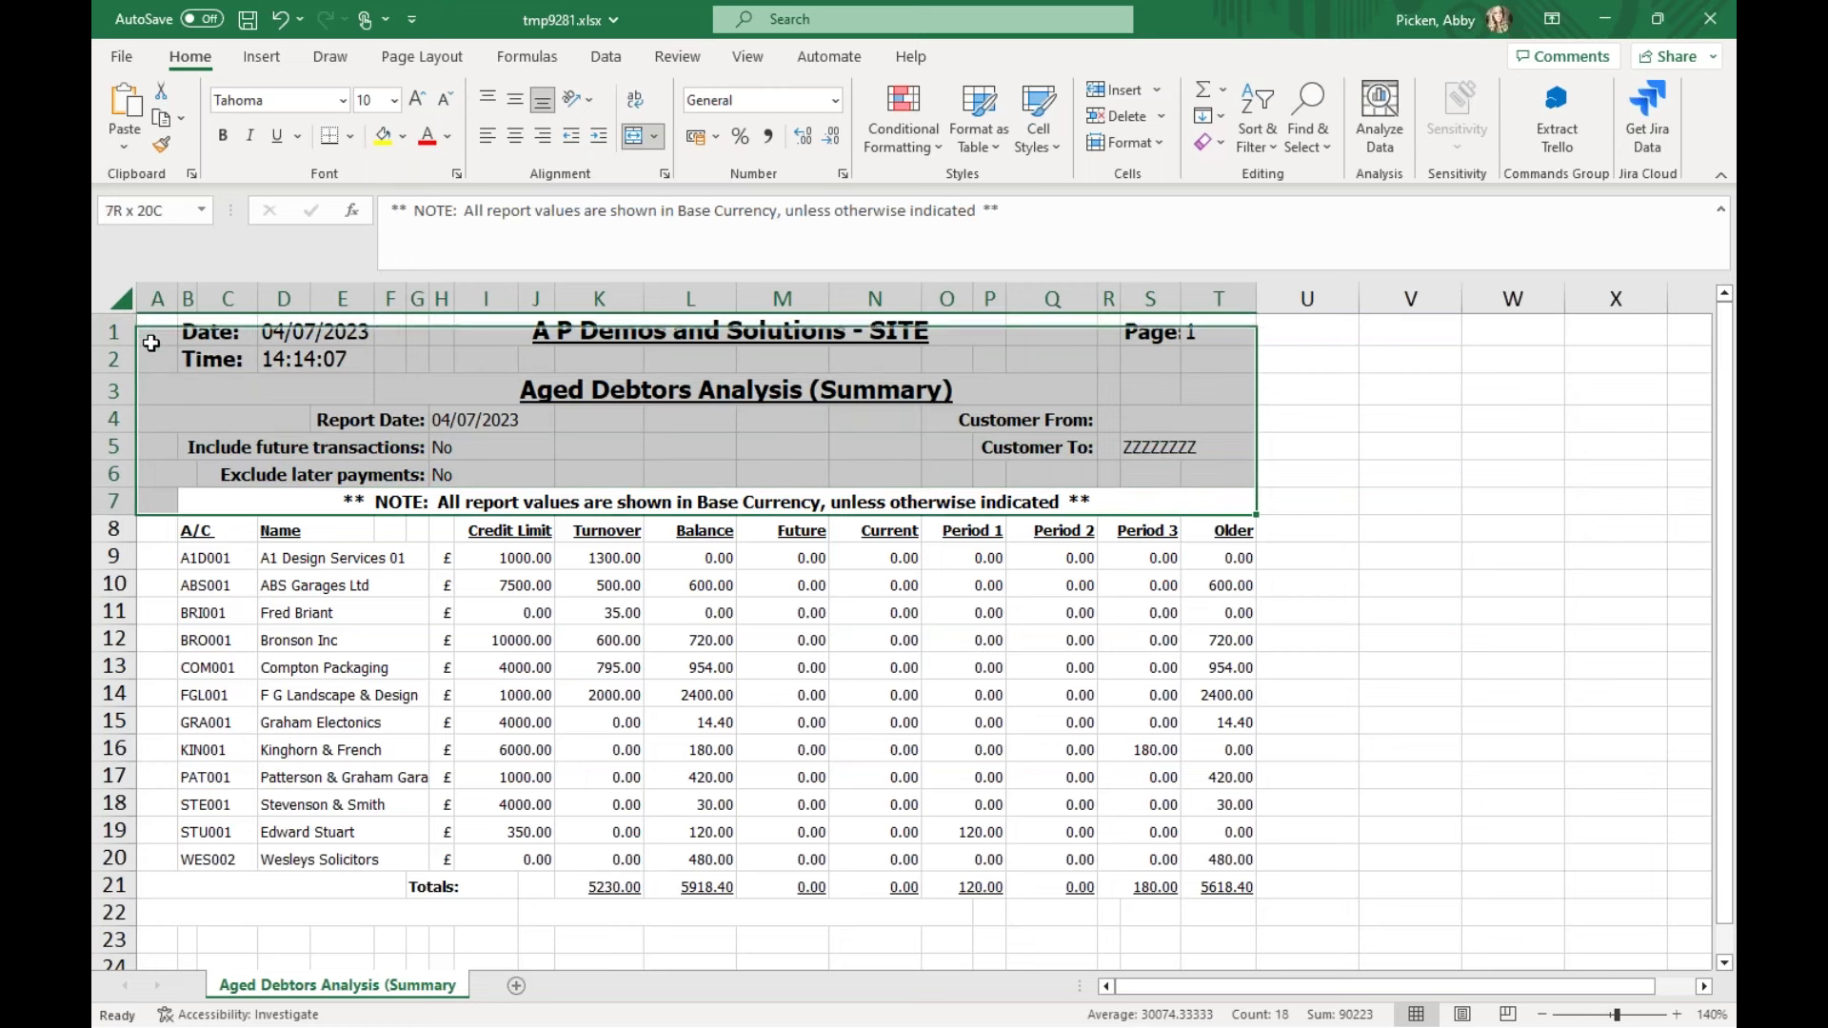
right_click(112, 331)
left_click_drag(1217, 476, 571, 423)
left_click_drag(1238, 507, 157, 324)
right_click(481, 395)
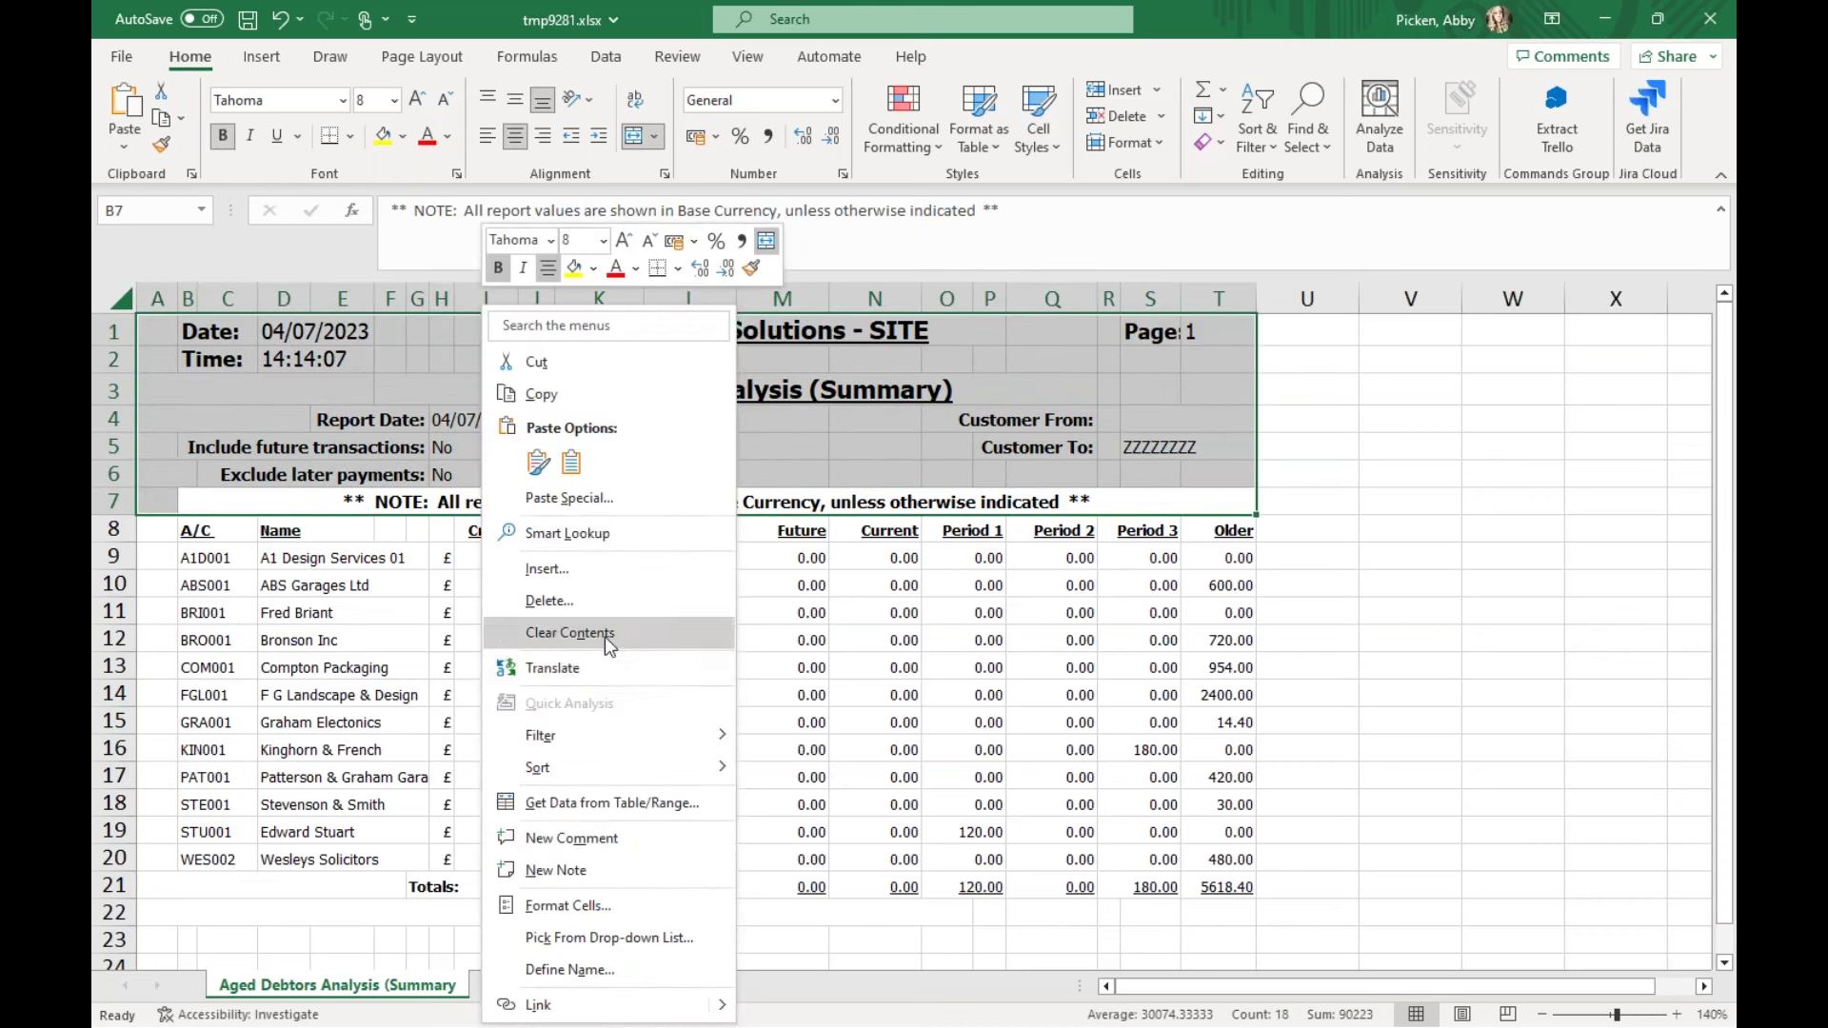
left_click(561, 601)
left_click(521, 626)
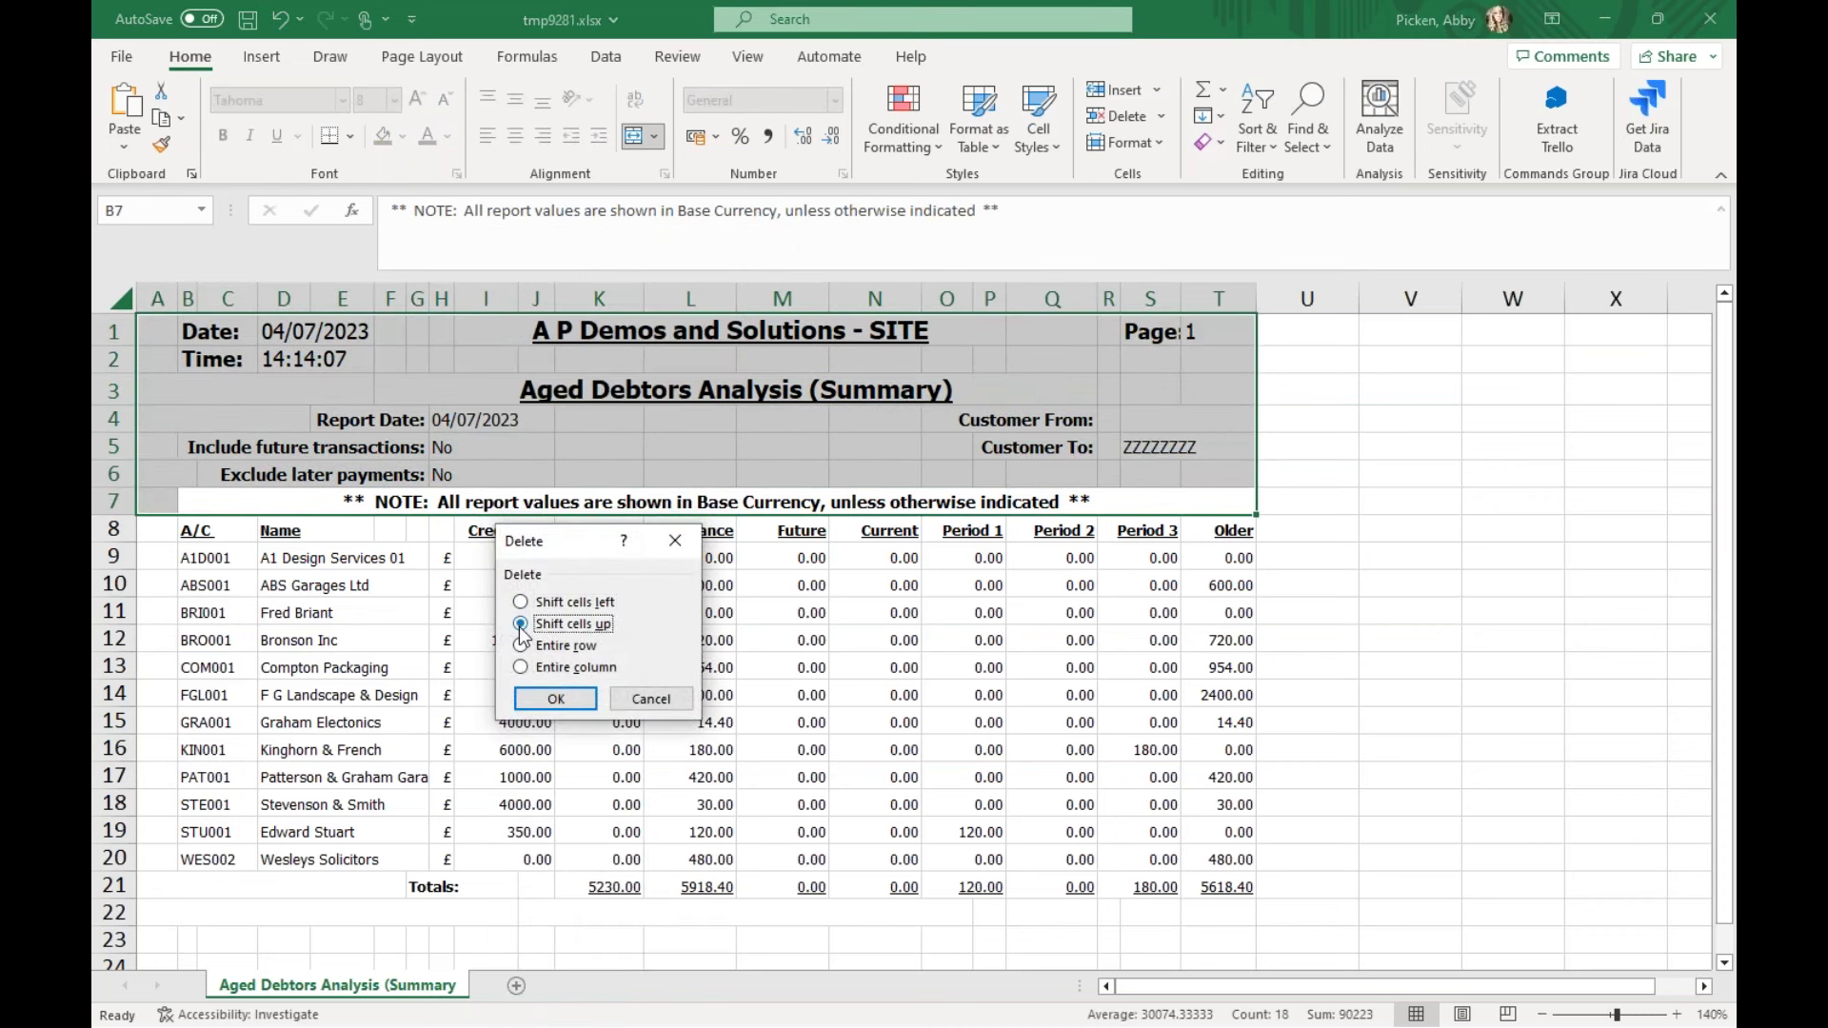
left_click(535, 702)
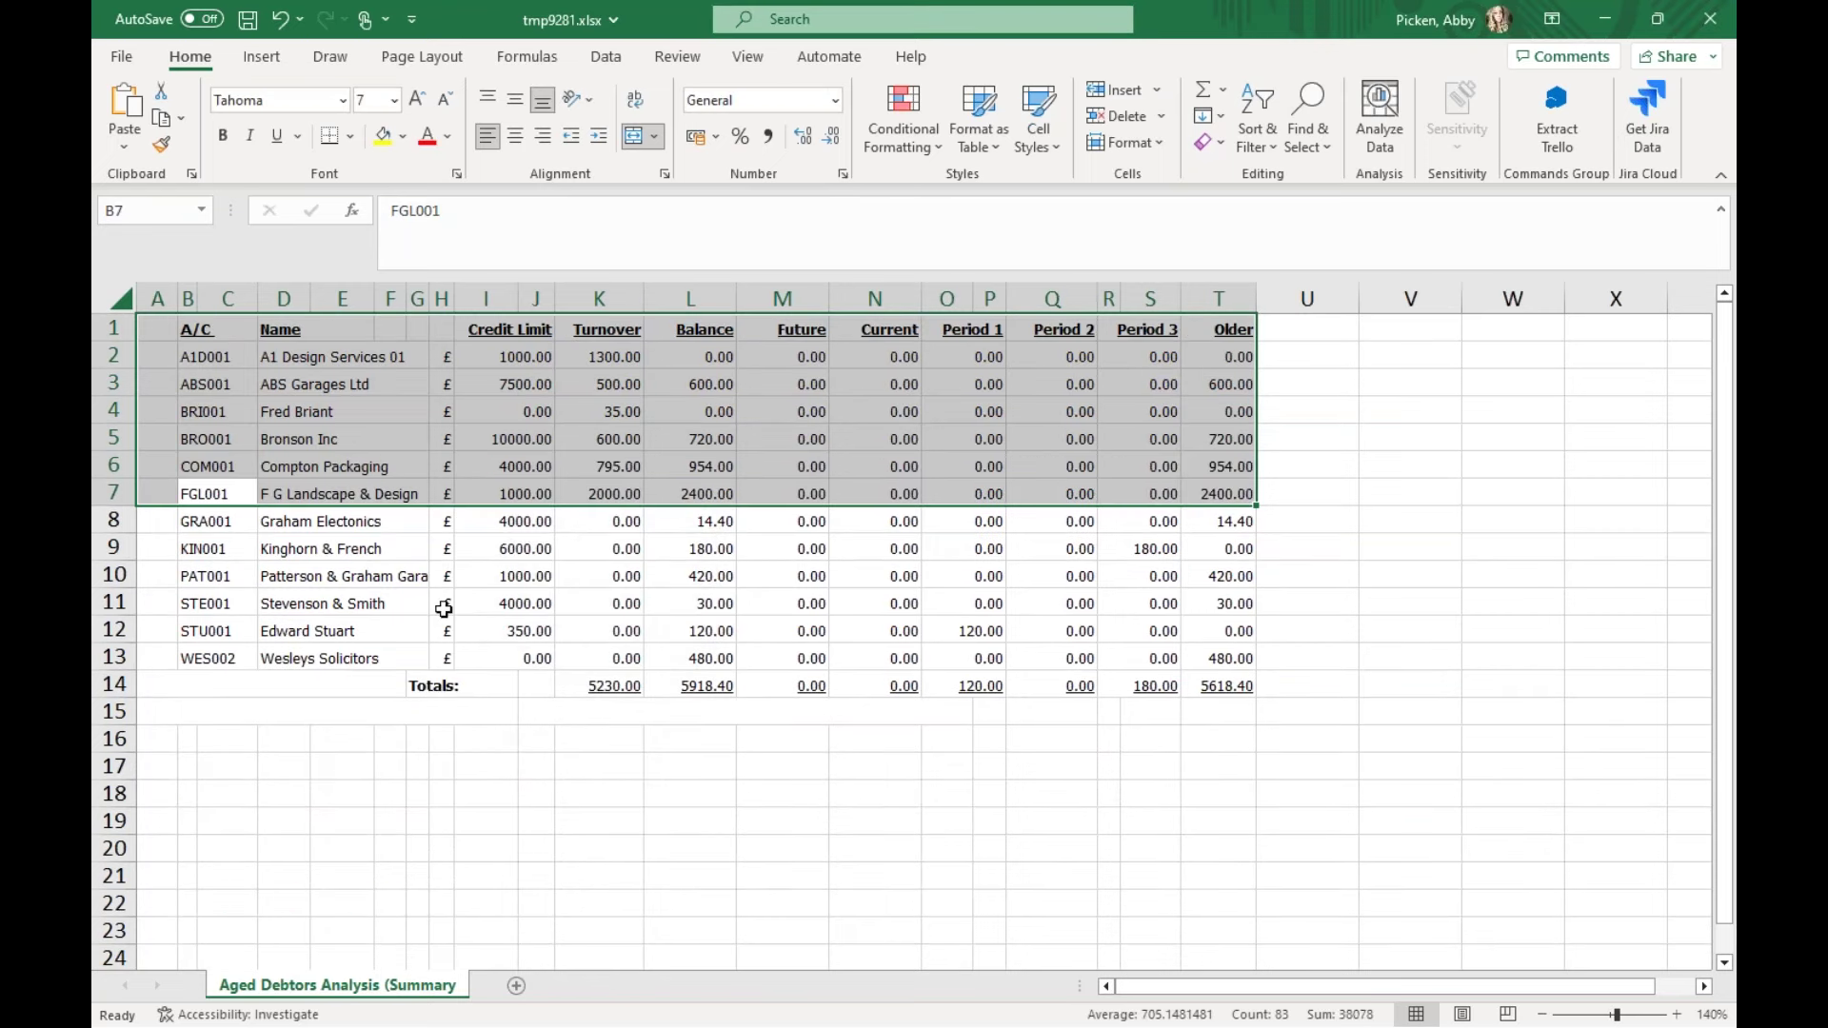
left_click(516, 765)
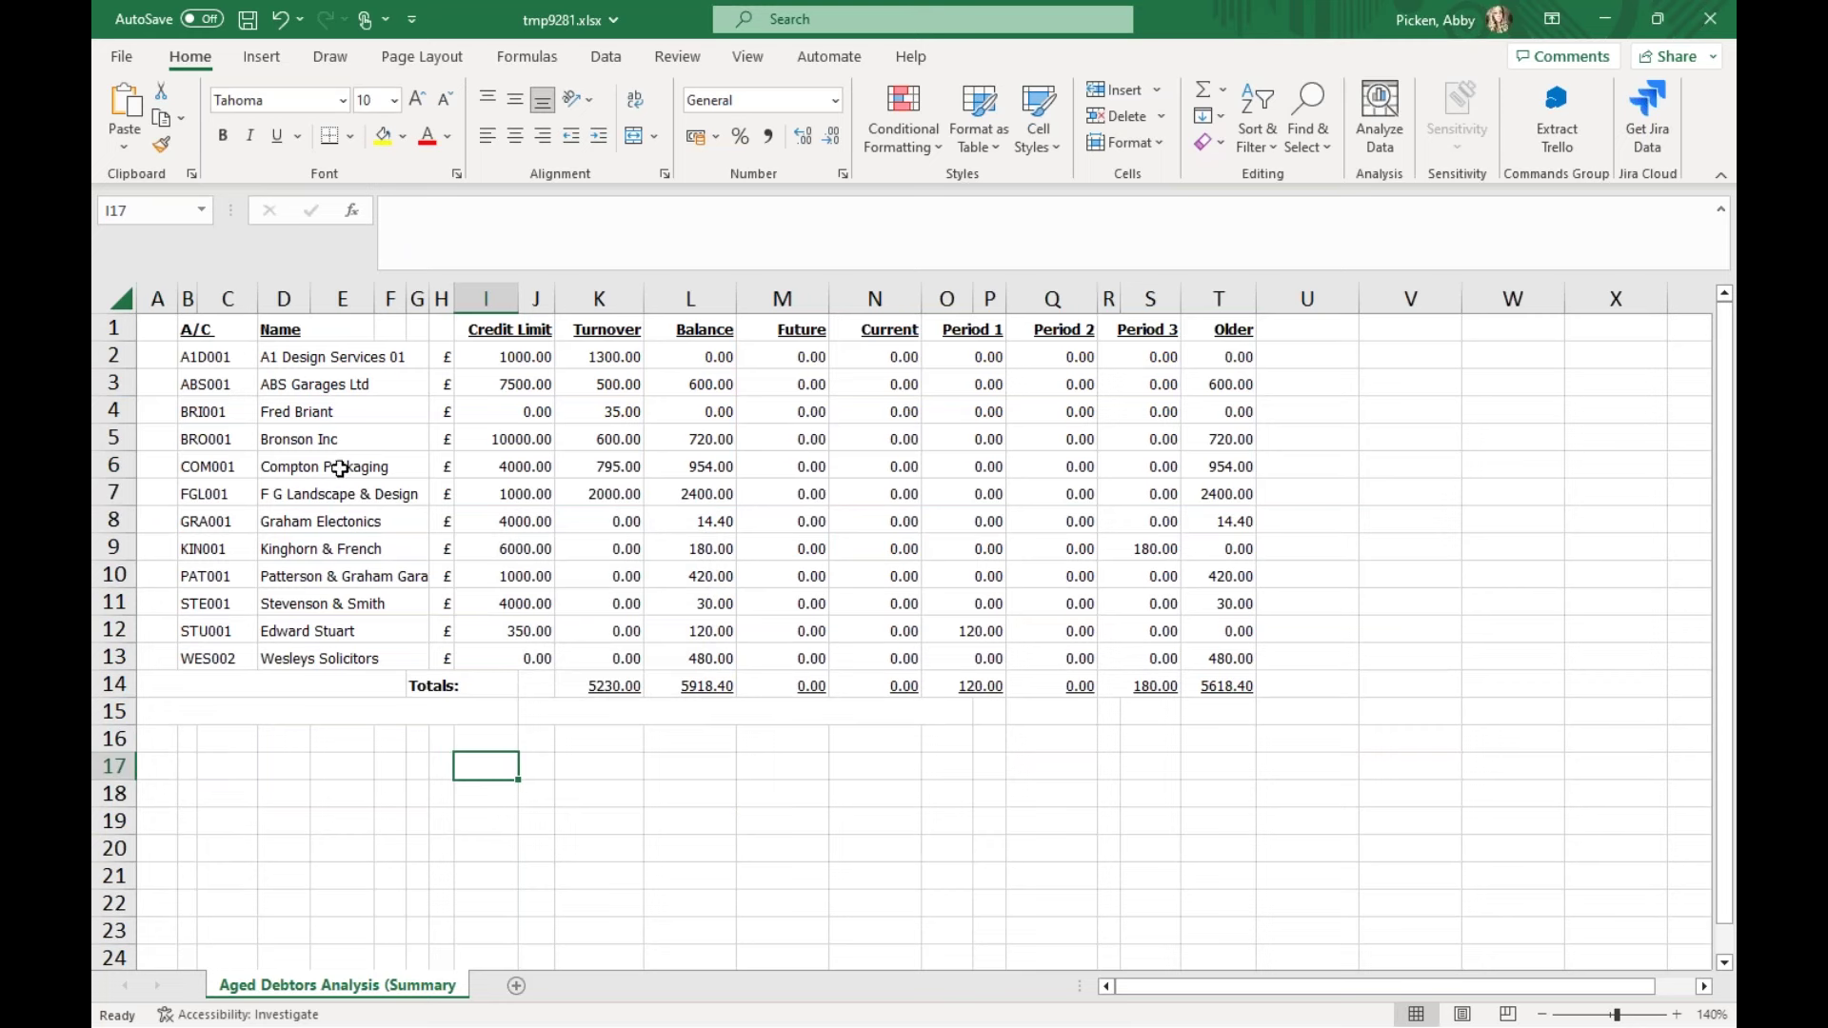
Add filters to the column headings in B1:T1, from A/C to Older, and return to the Sage report preview
left_click_drag(203, 329, 1220, 326)
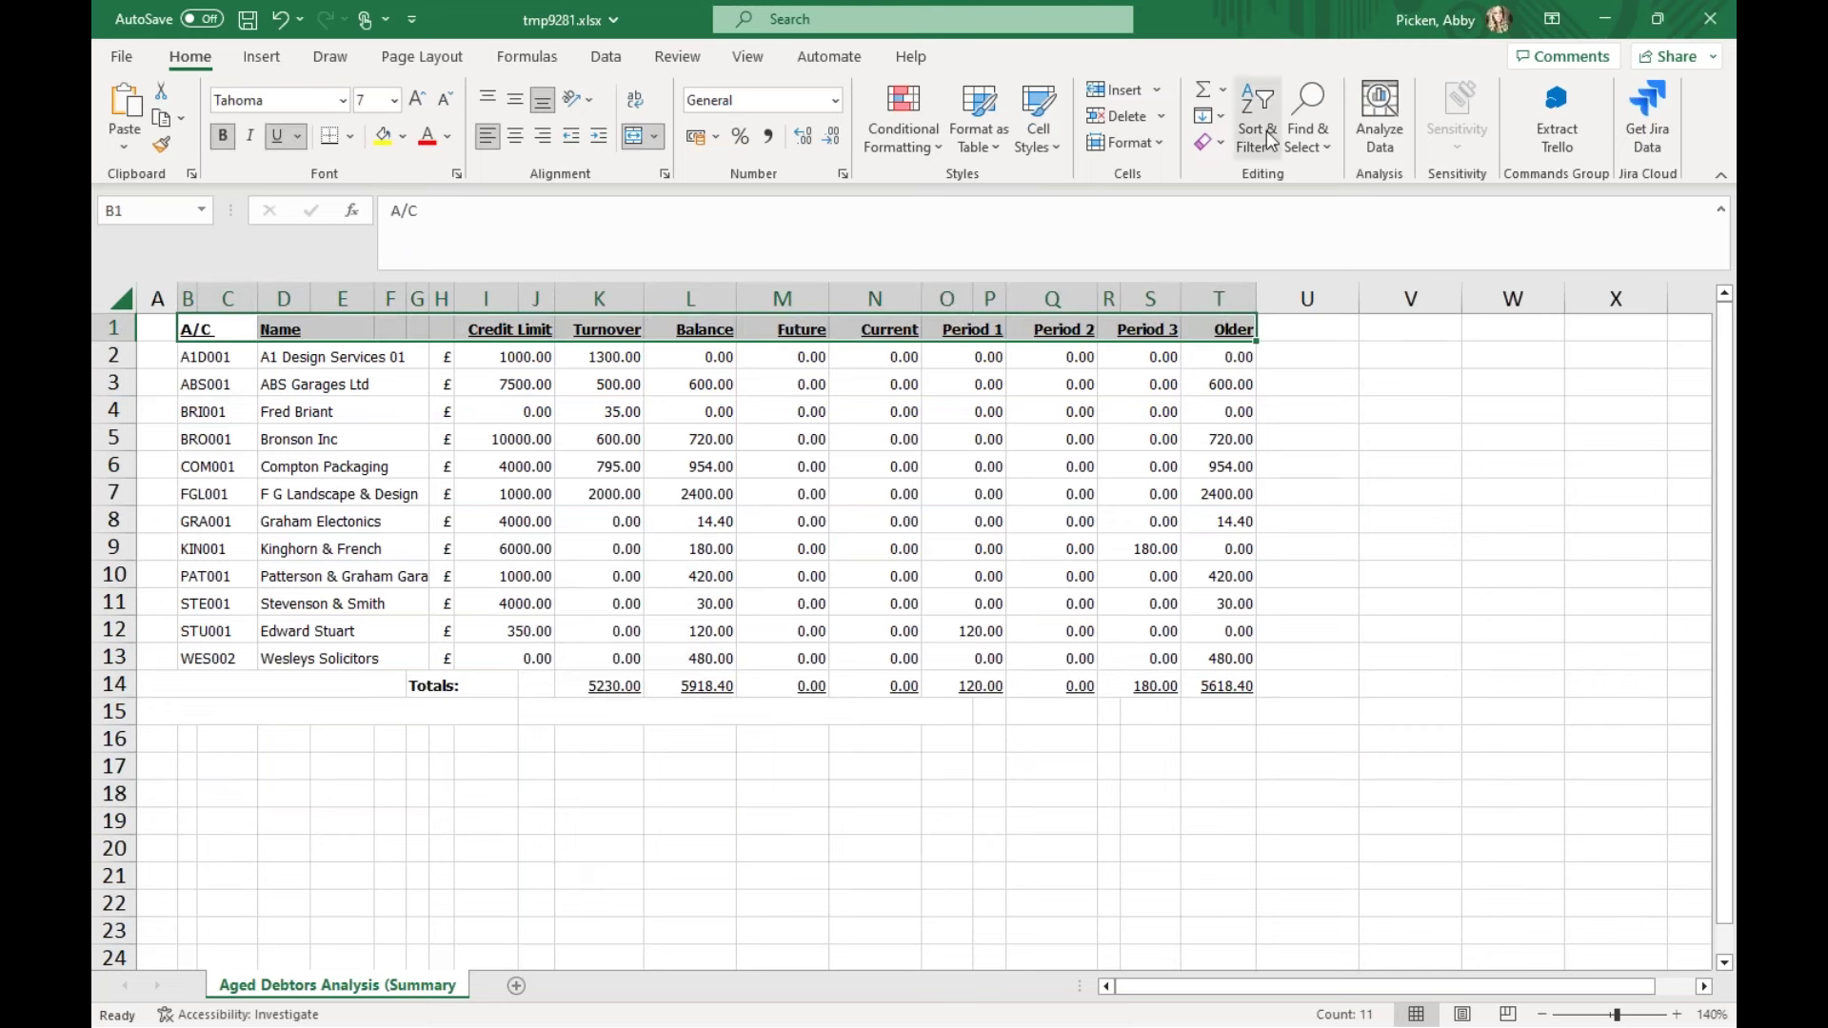
left_click(1269, 140)
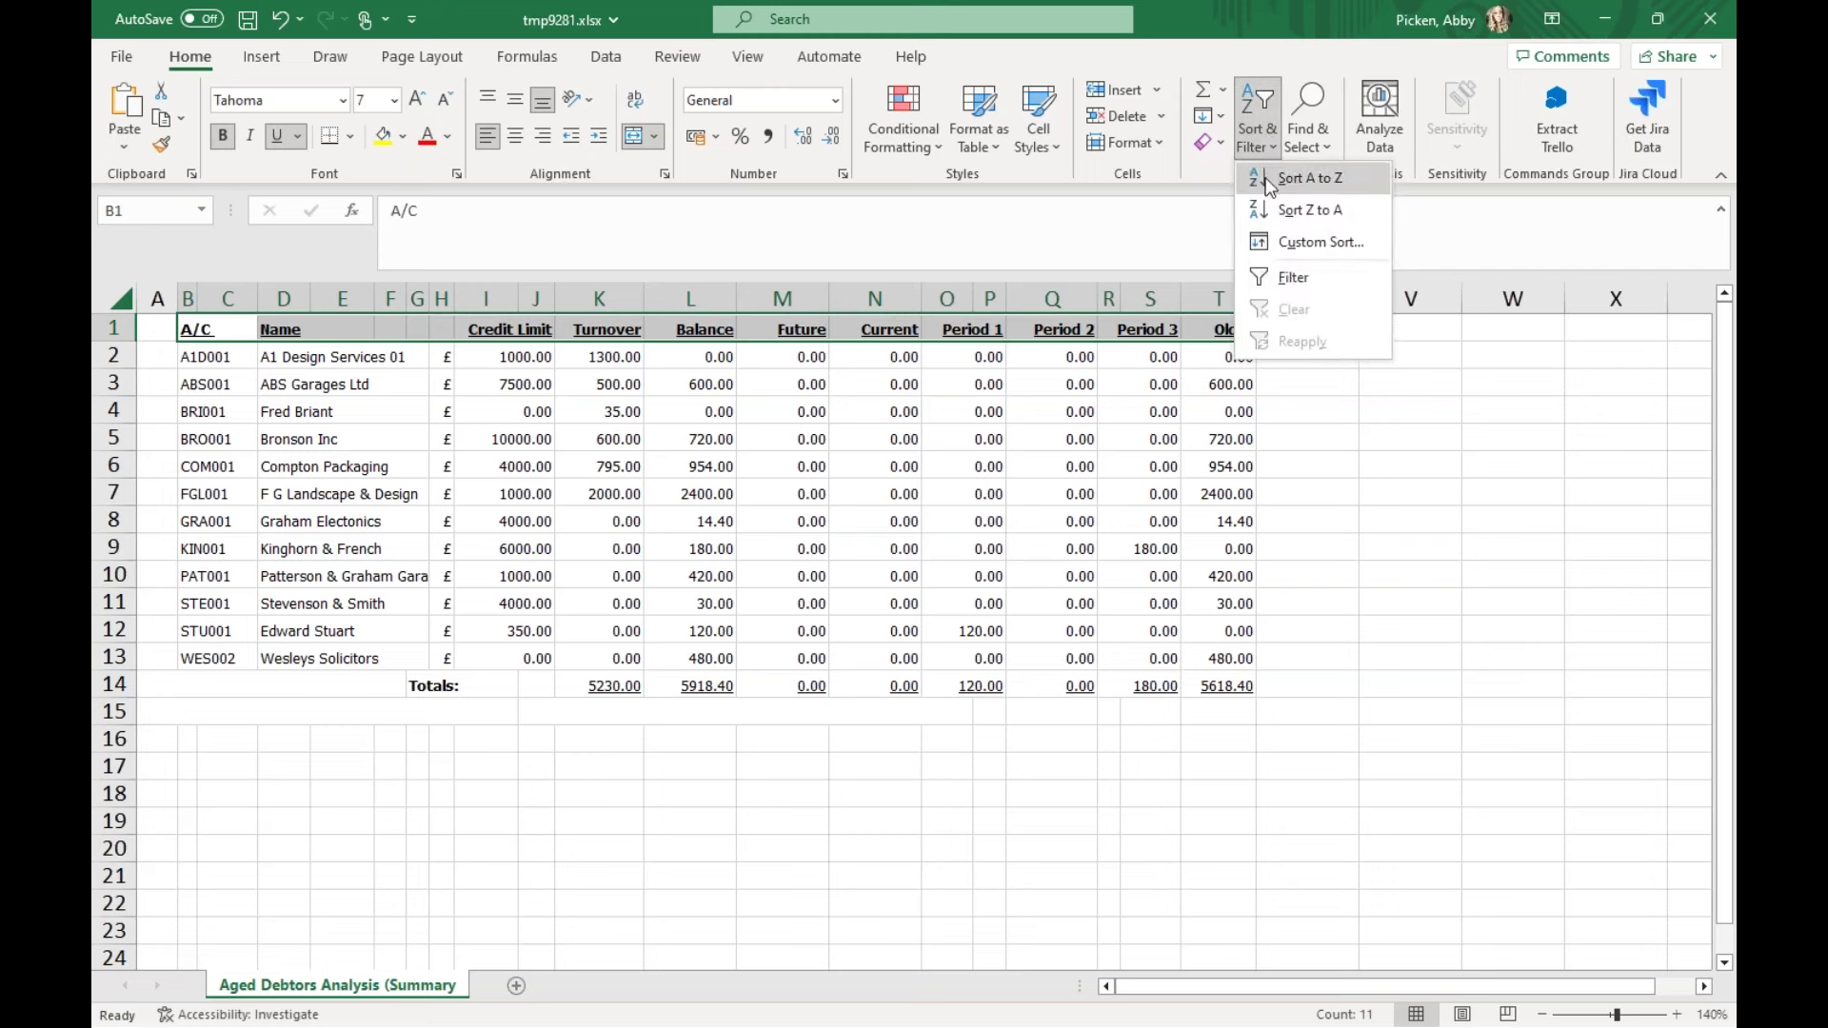
left_click(1292, 277)
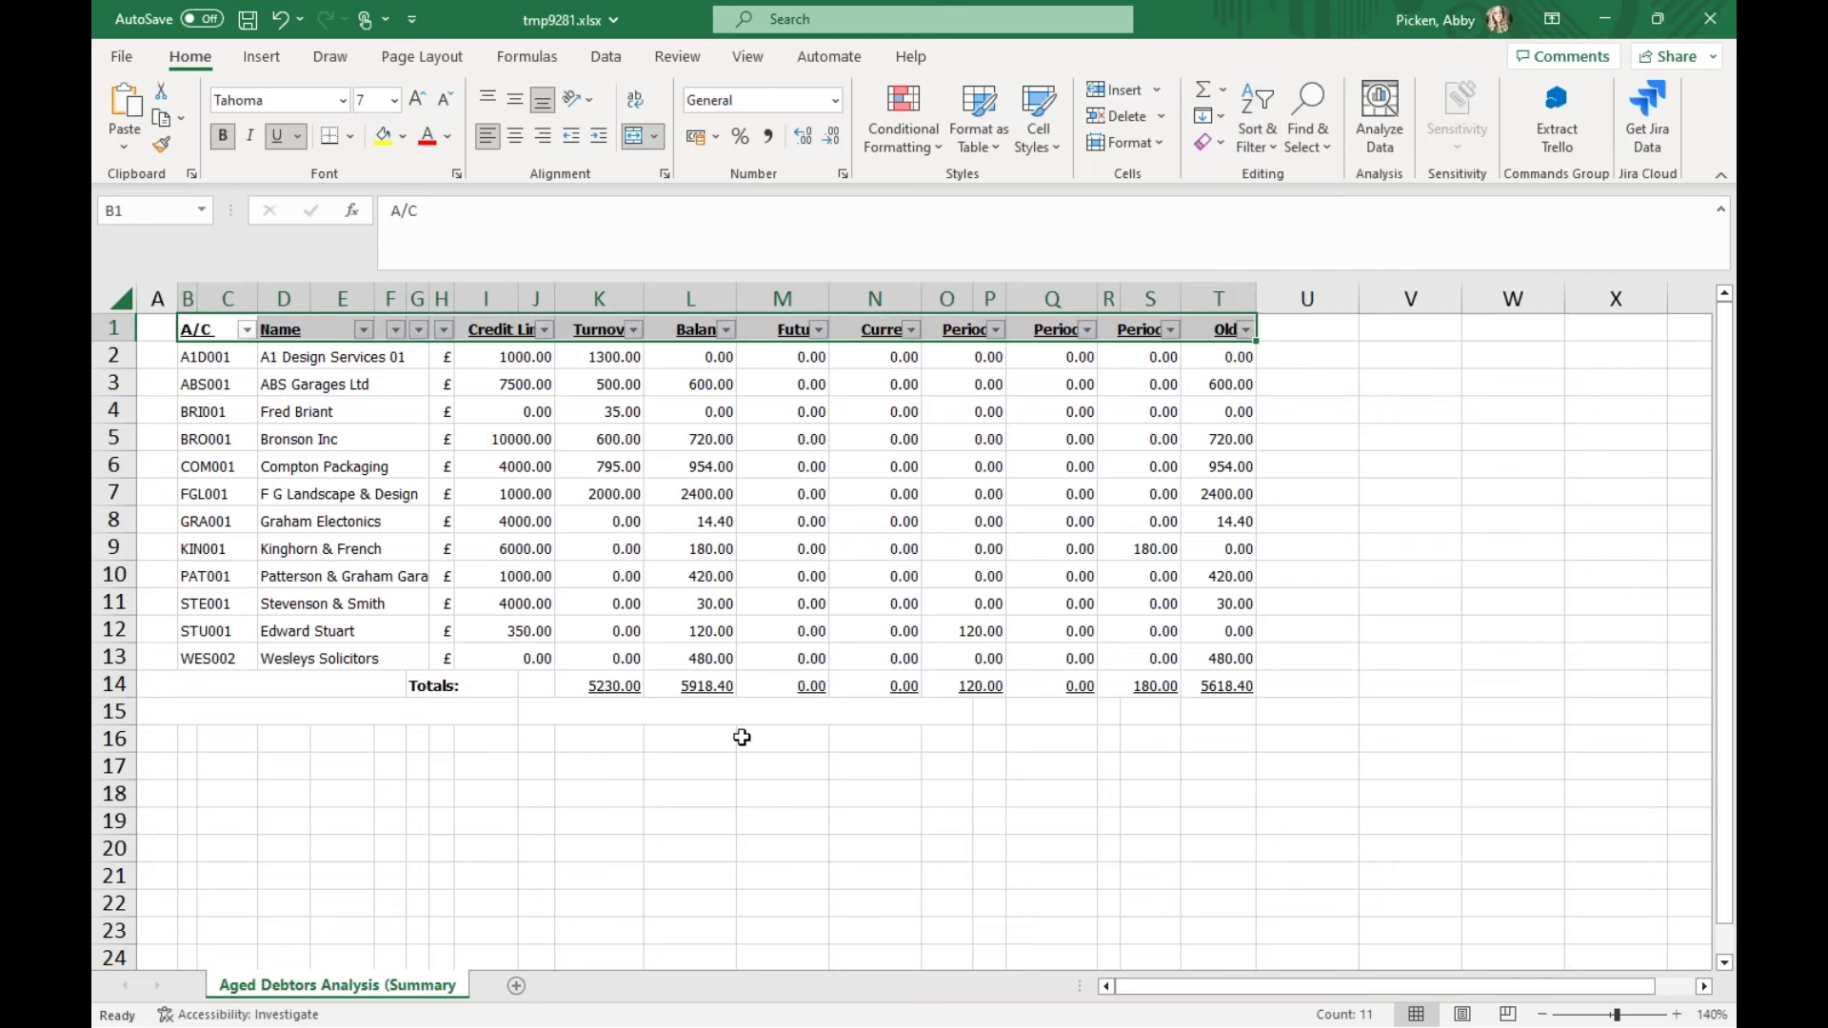
left_click(650, 815)
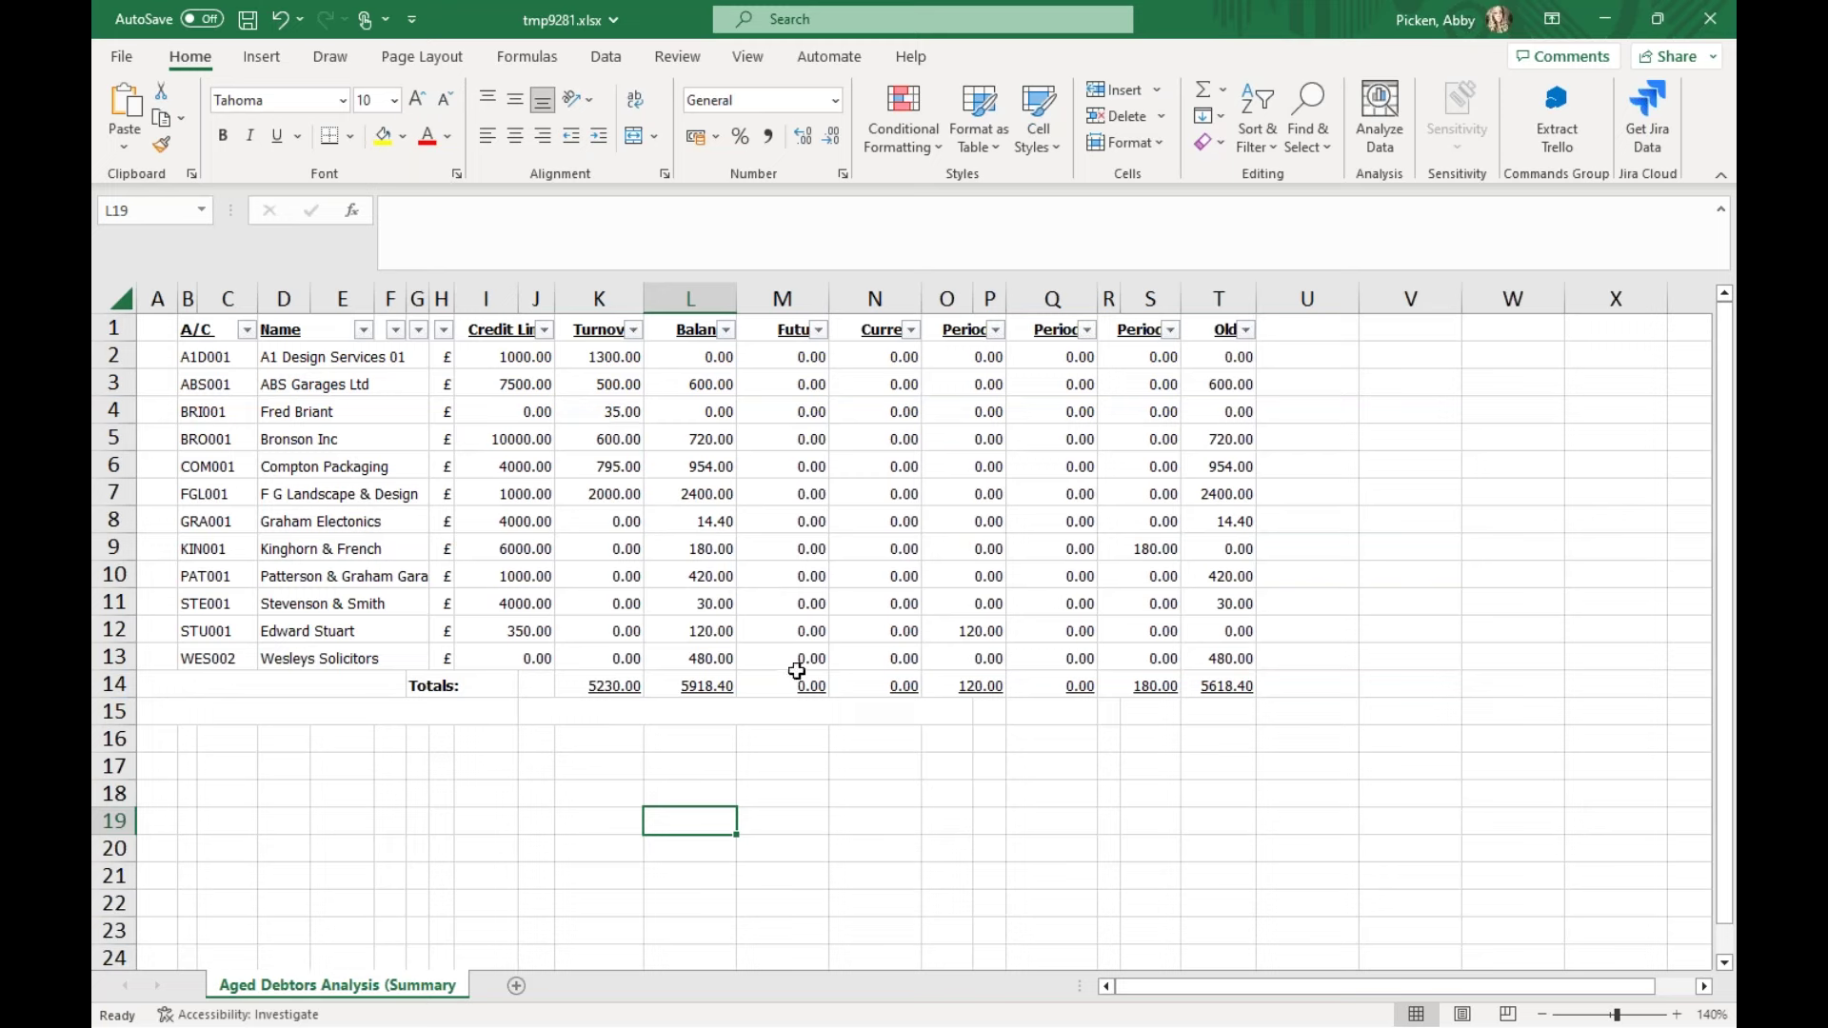
left_click(1606, 23)
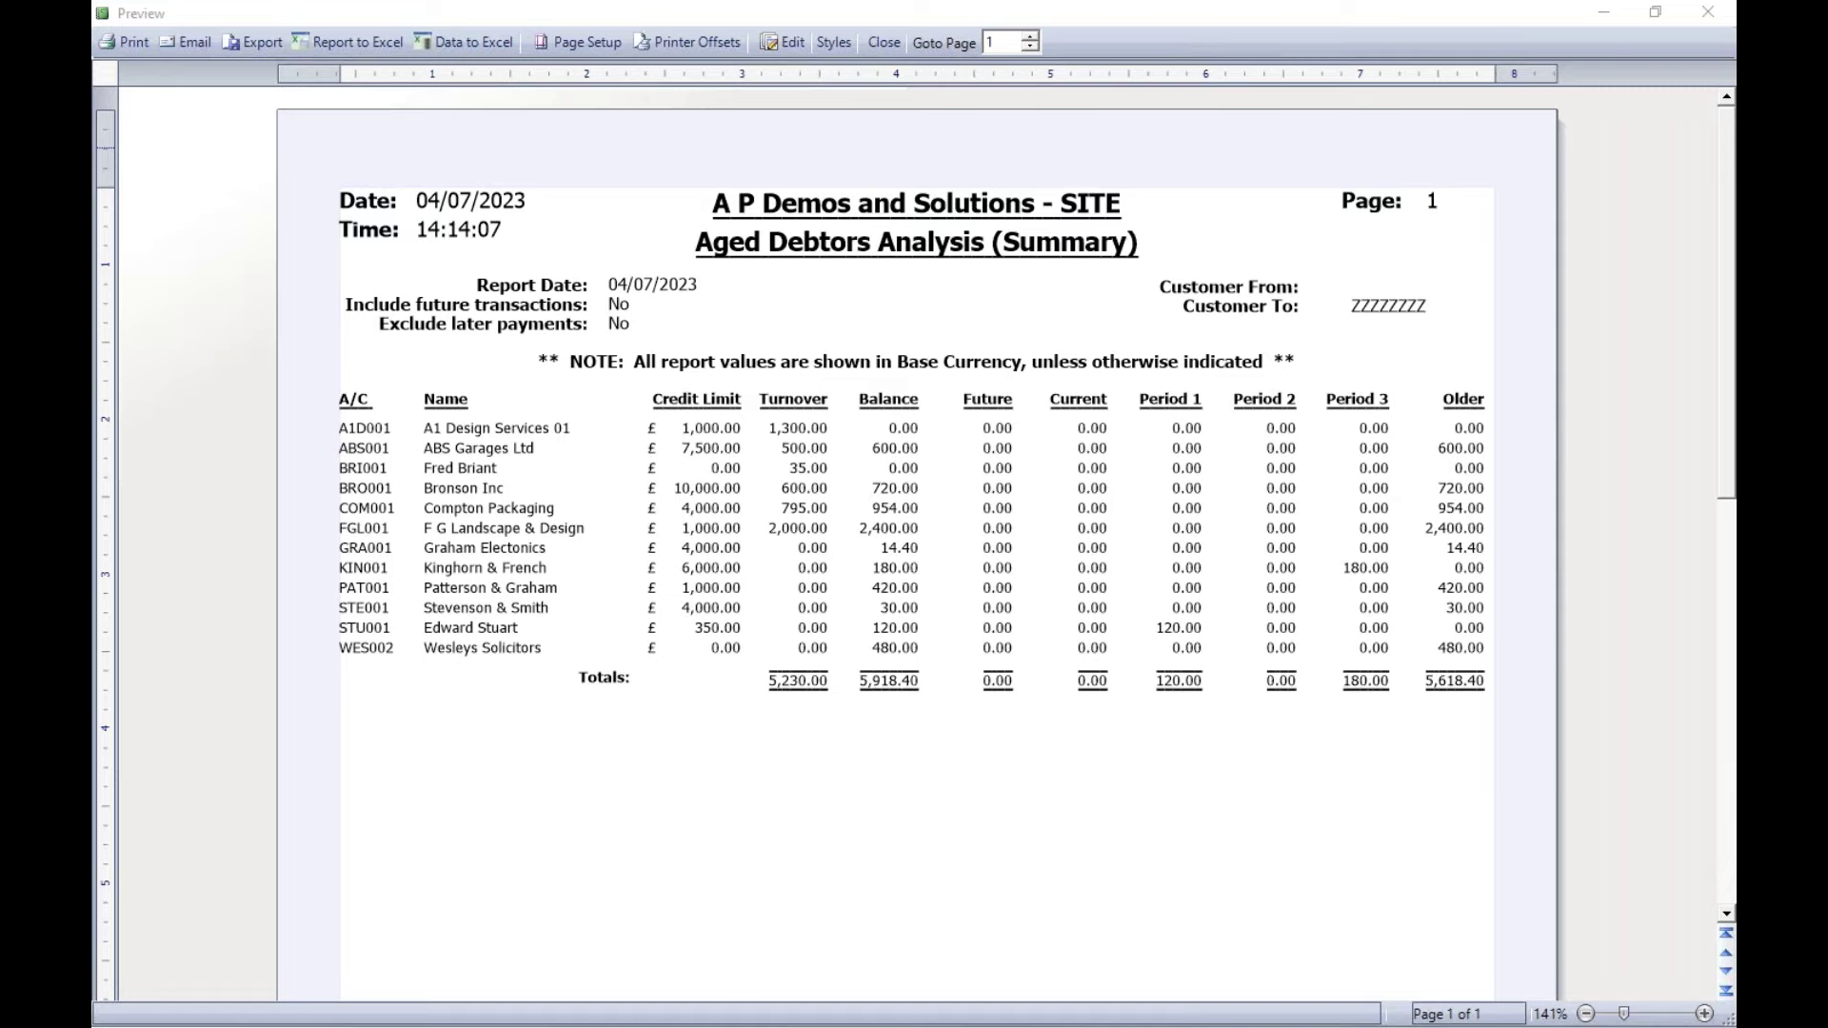
Export the previewed Aged Debtors Analysis (Summary) to Excel as data only rather than as a formatted report
left_click(439, 42)
left_click(467, 42)
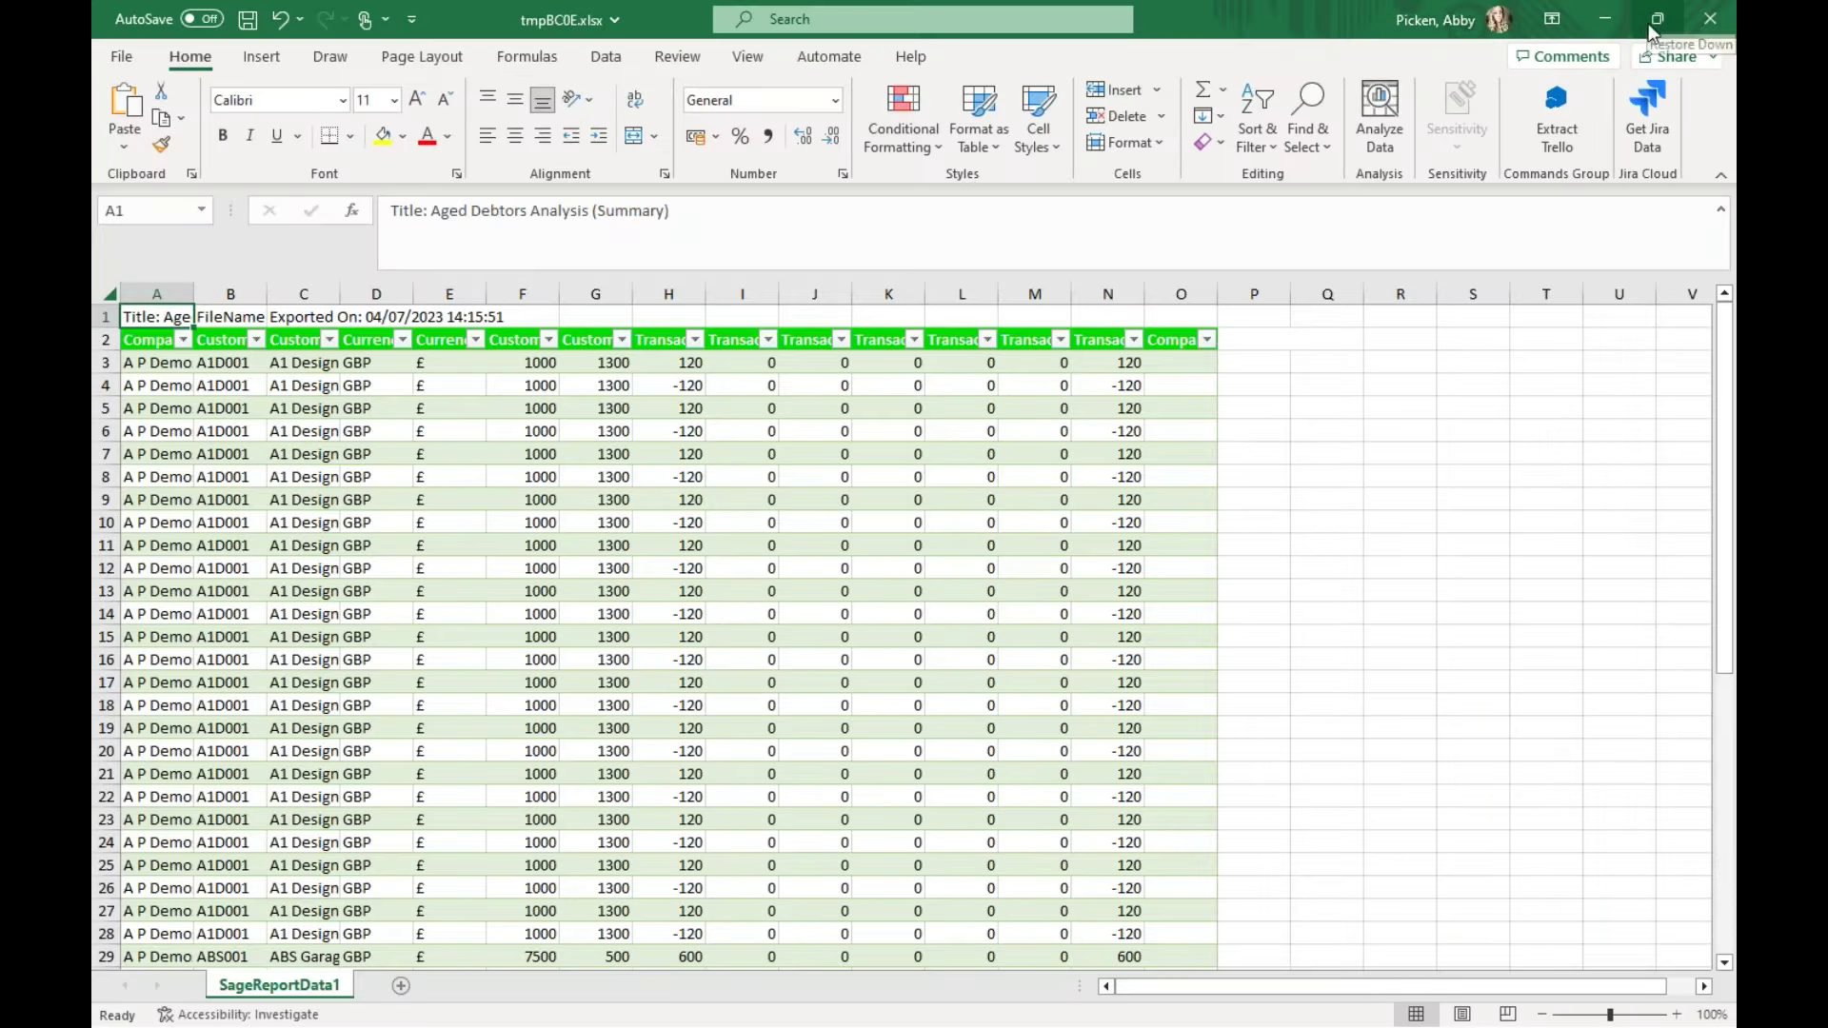
Fit the width of every column in the exported SageReportData1 sheet to its contents
left_click(1677, 1015)
left_click(1677, 1015)
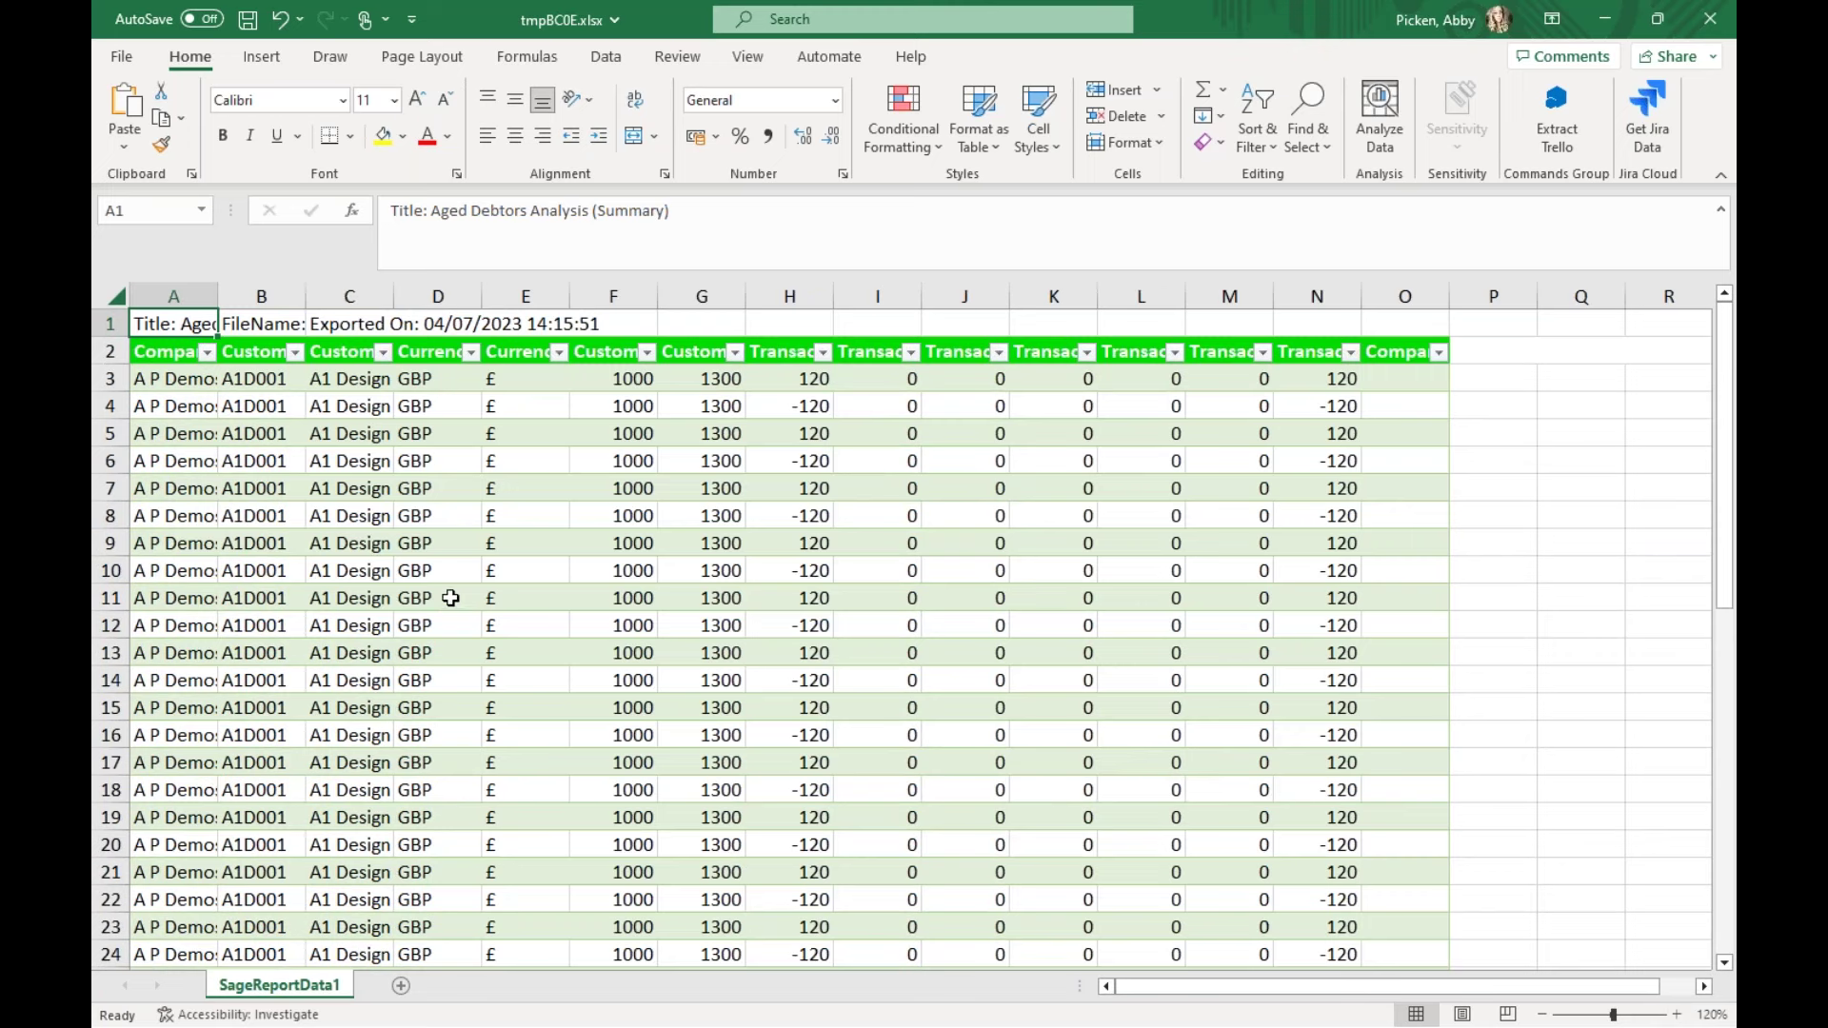
left_click(1542, 1015)
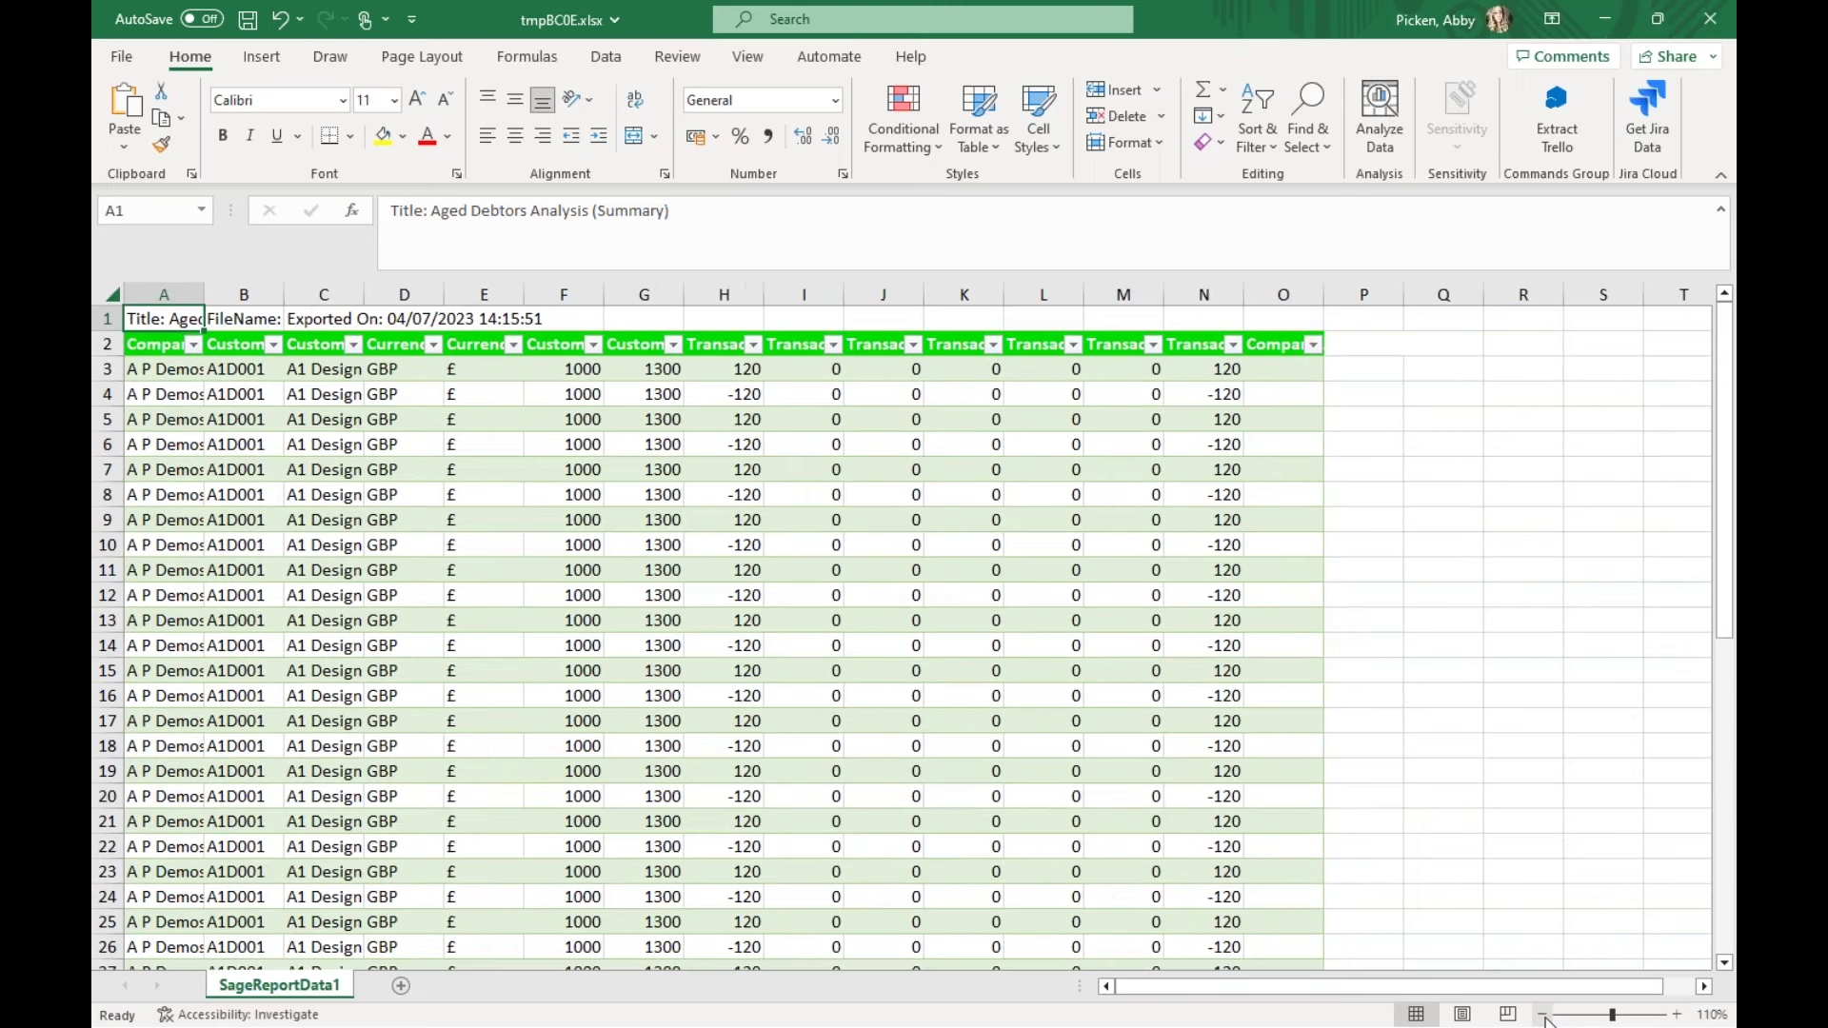
left_click(1542, 1014)
left_click(1542, 1015)
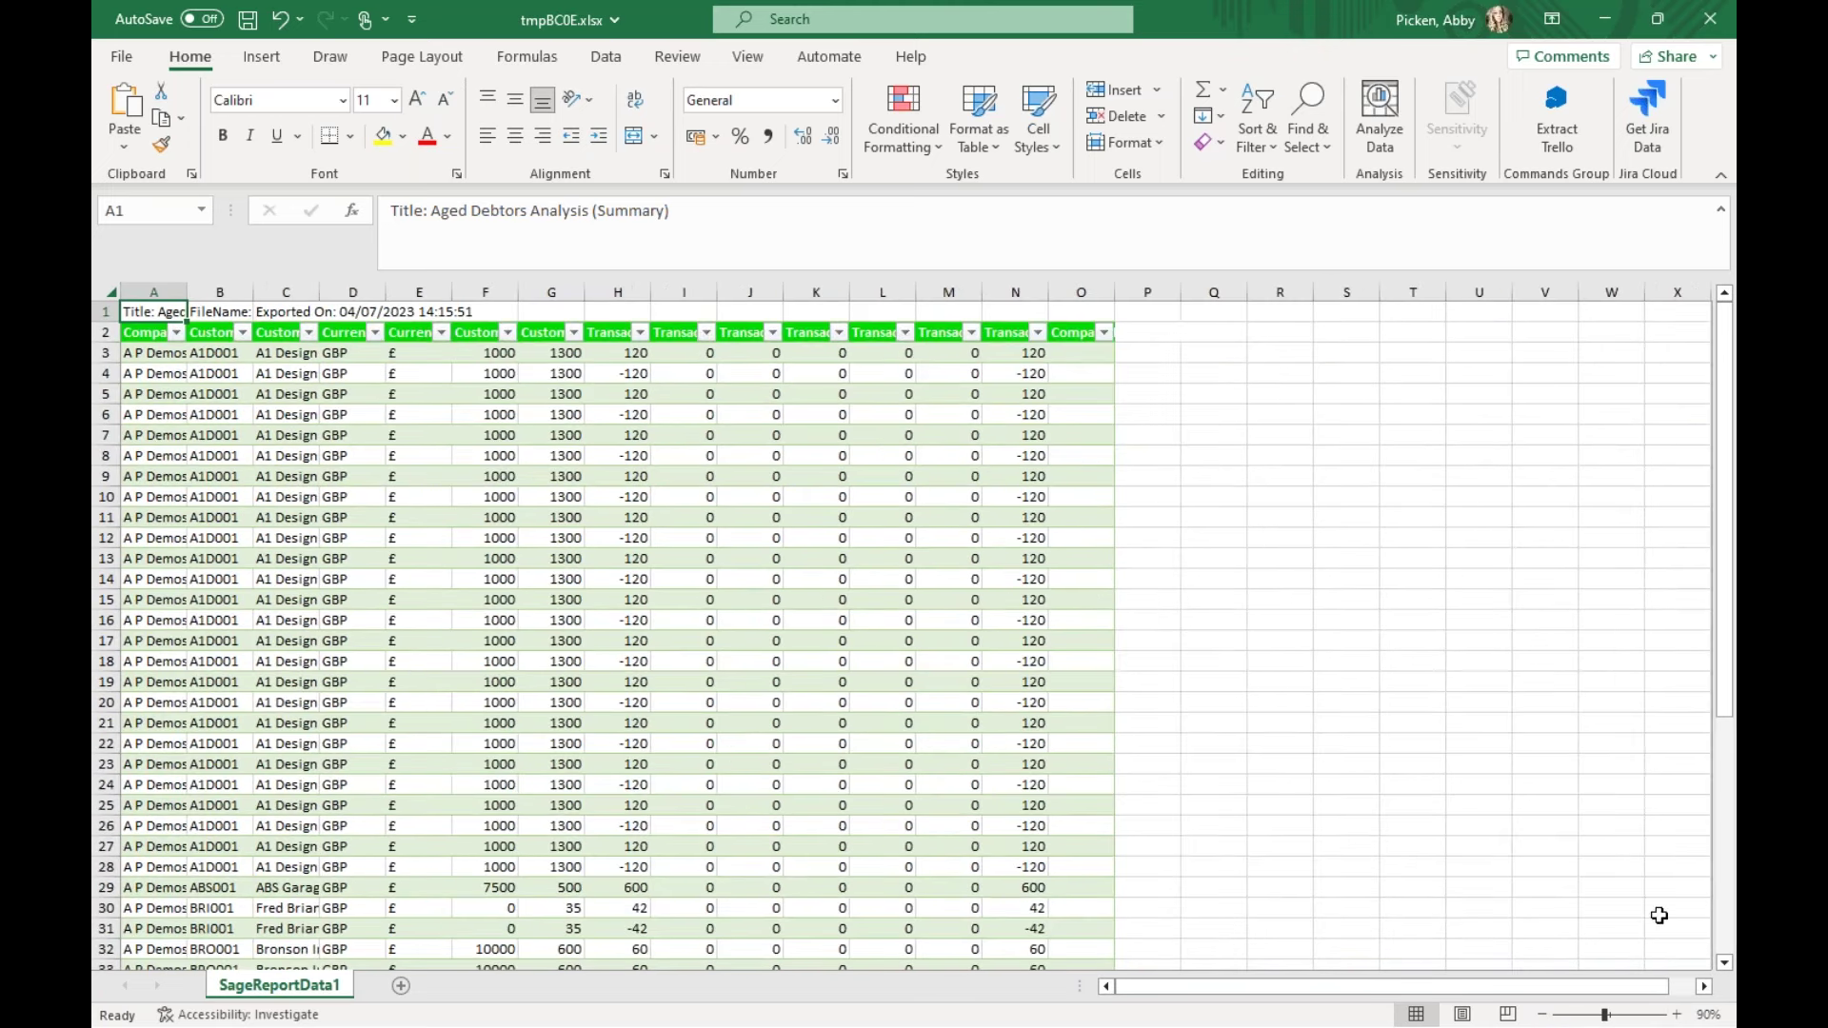
left_click(1678, 1013)
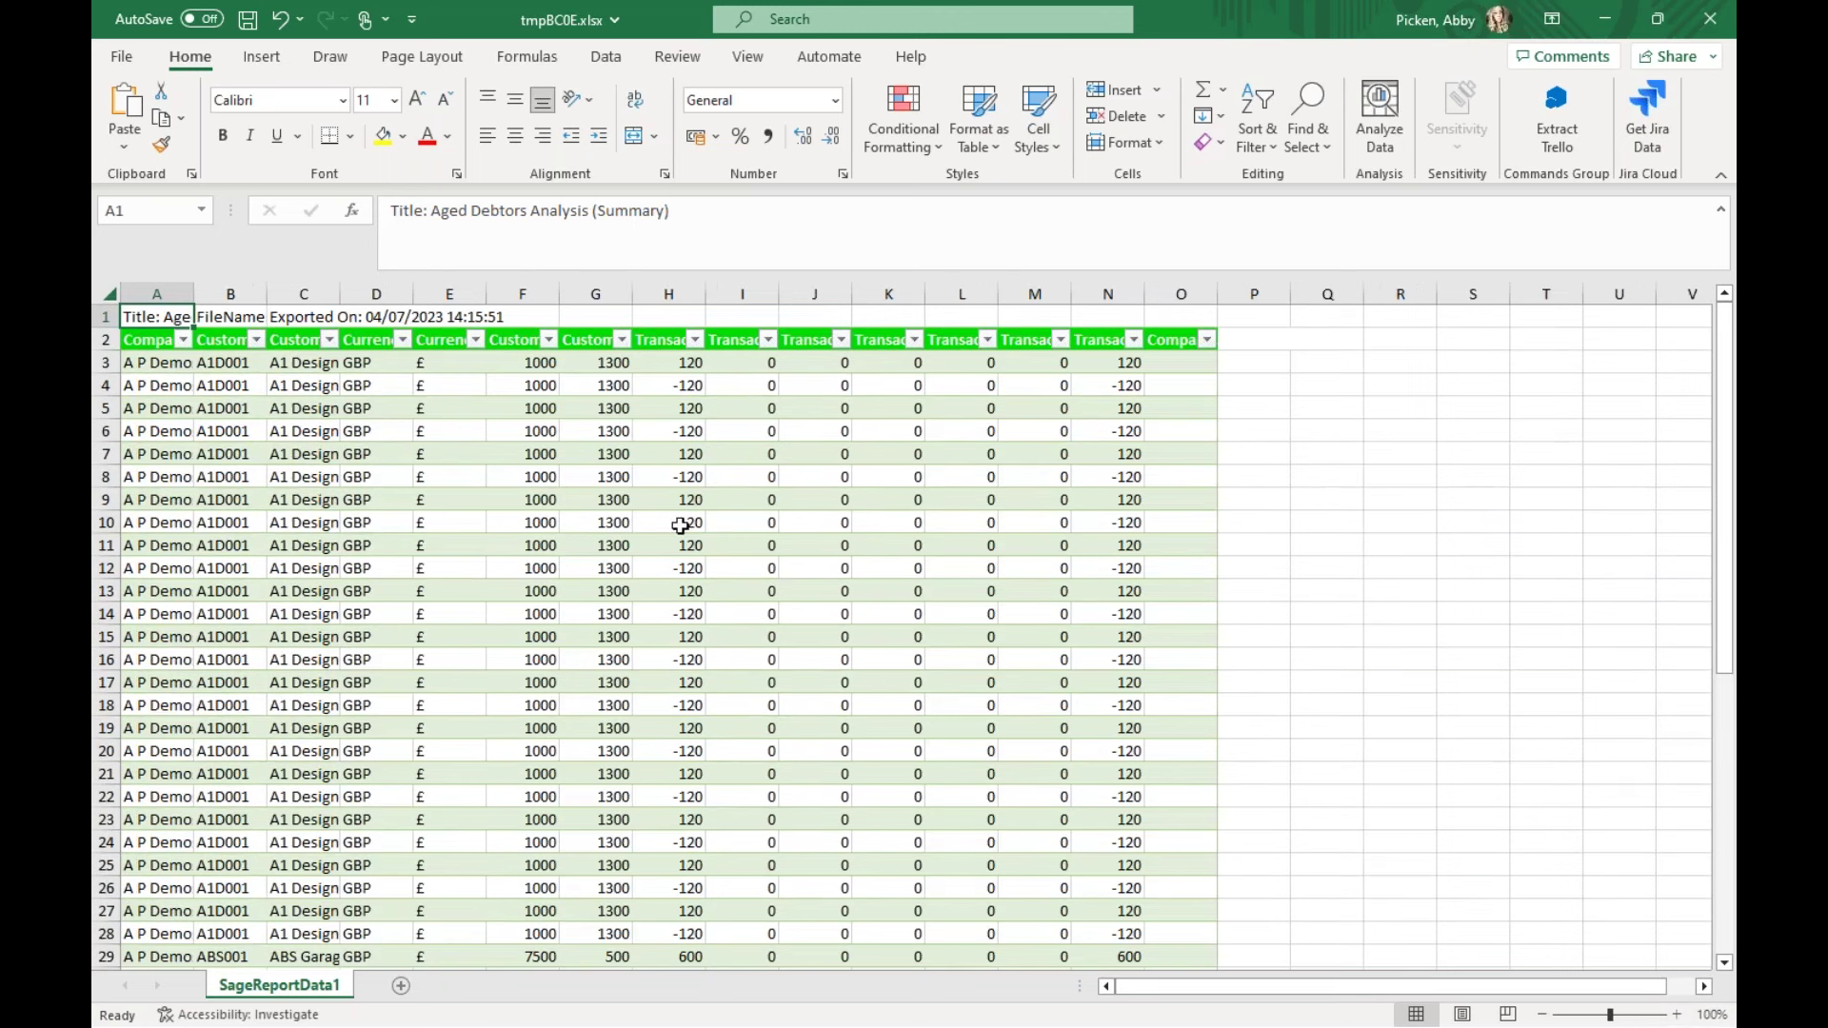
left_click(111, 293)
double_click(191, 293)
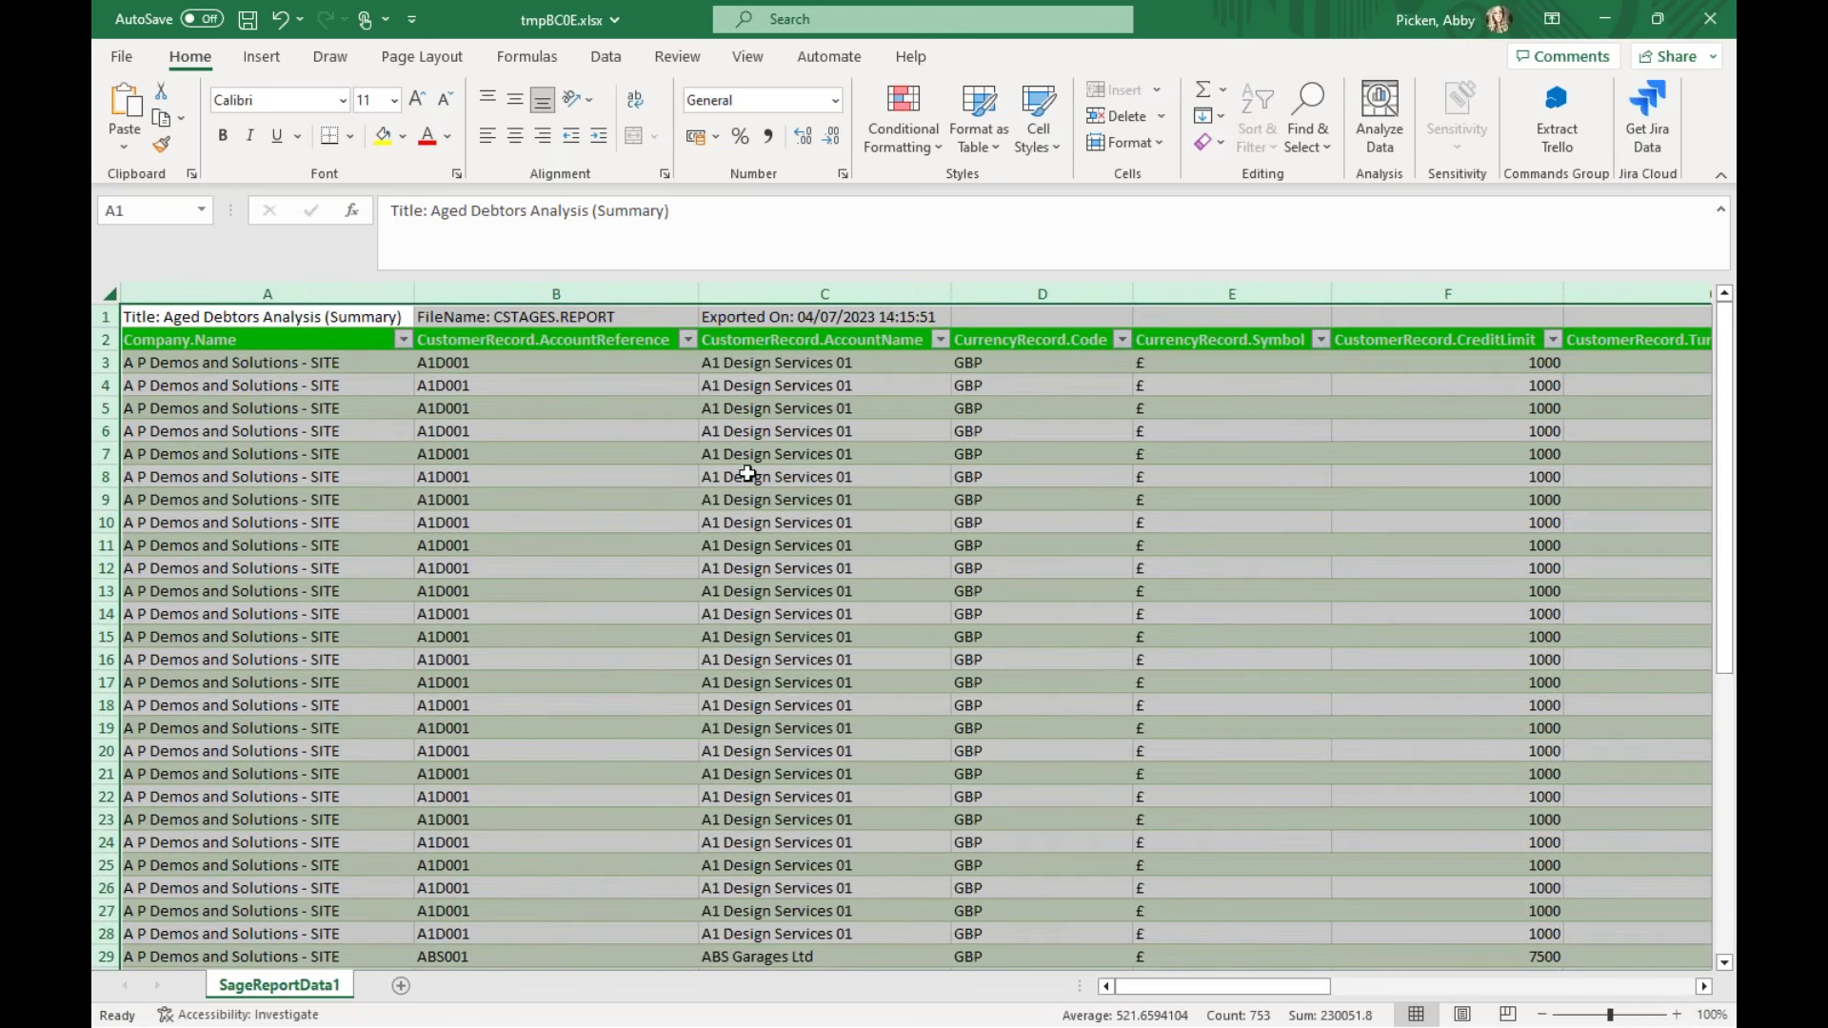
left_click(1319, 614)
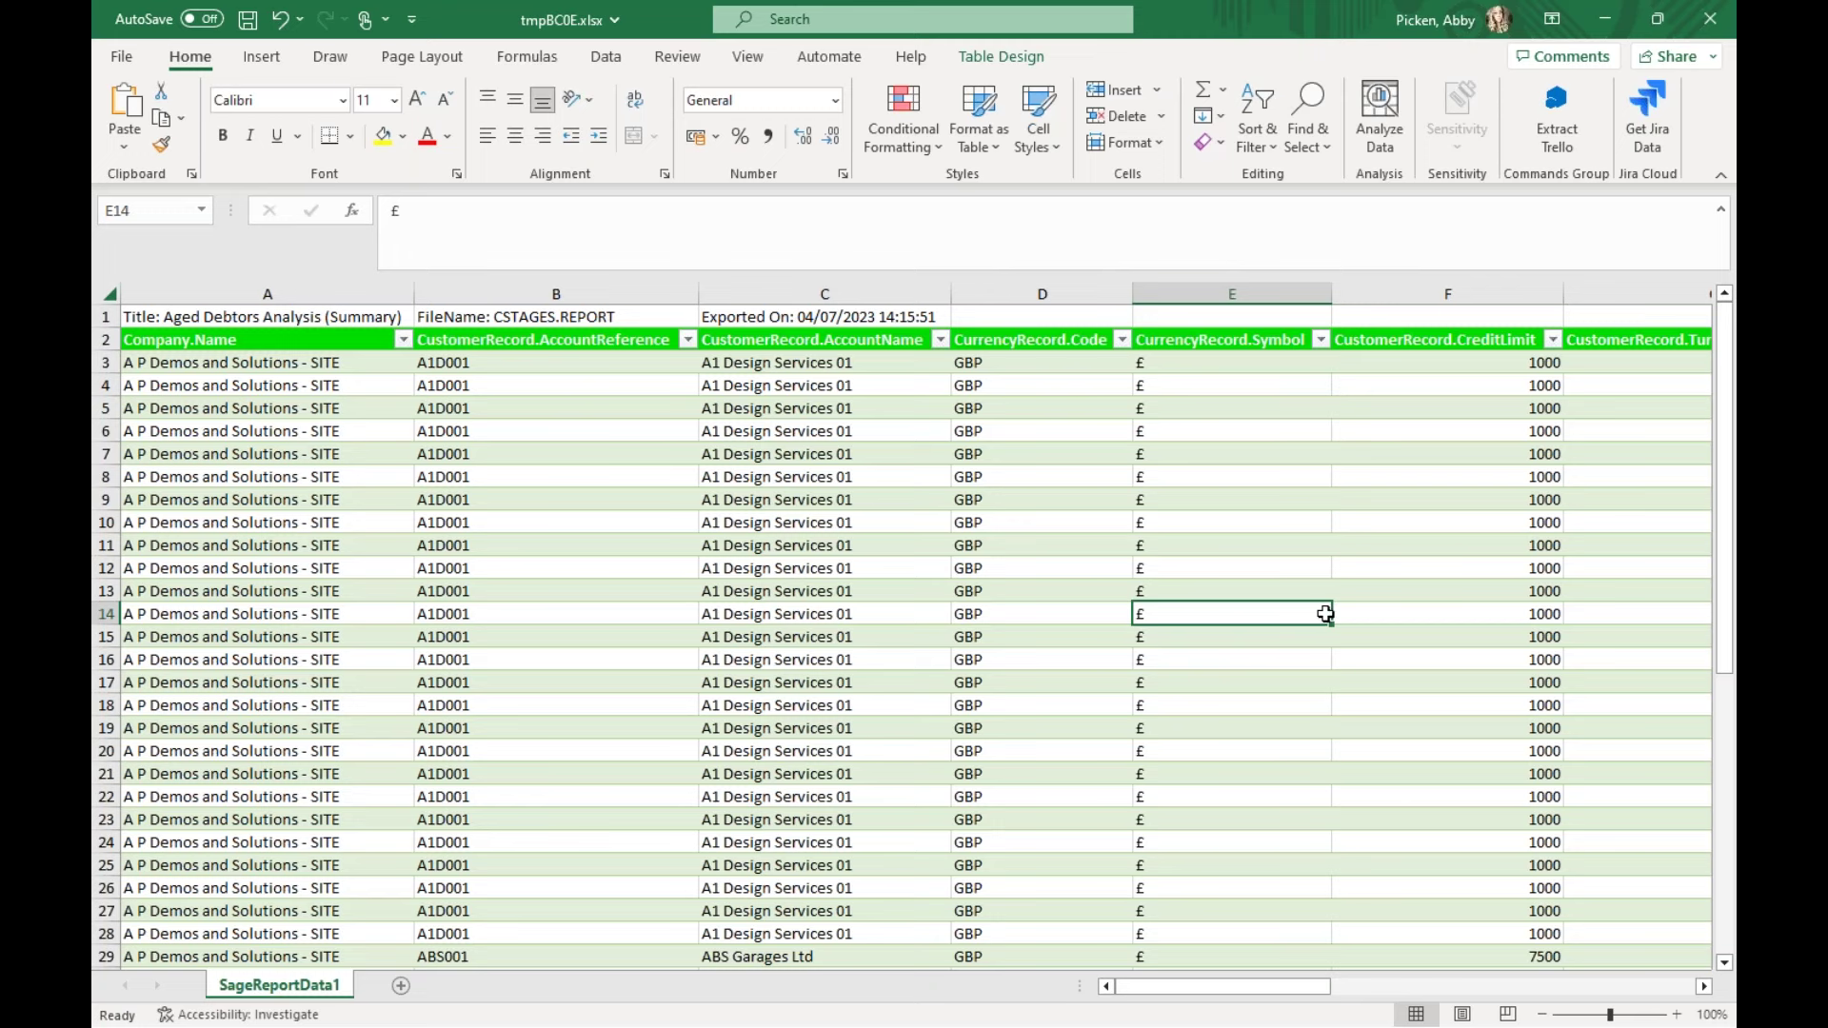
Arrange the two Excel exports side by side, with the formatted report next to the data export
key("alt+Tab")
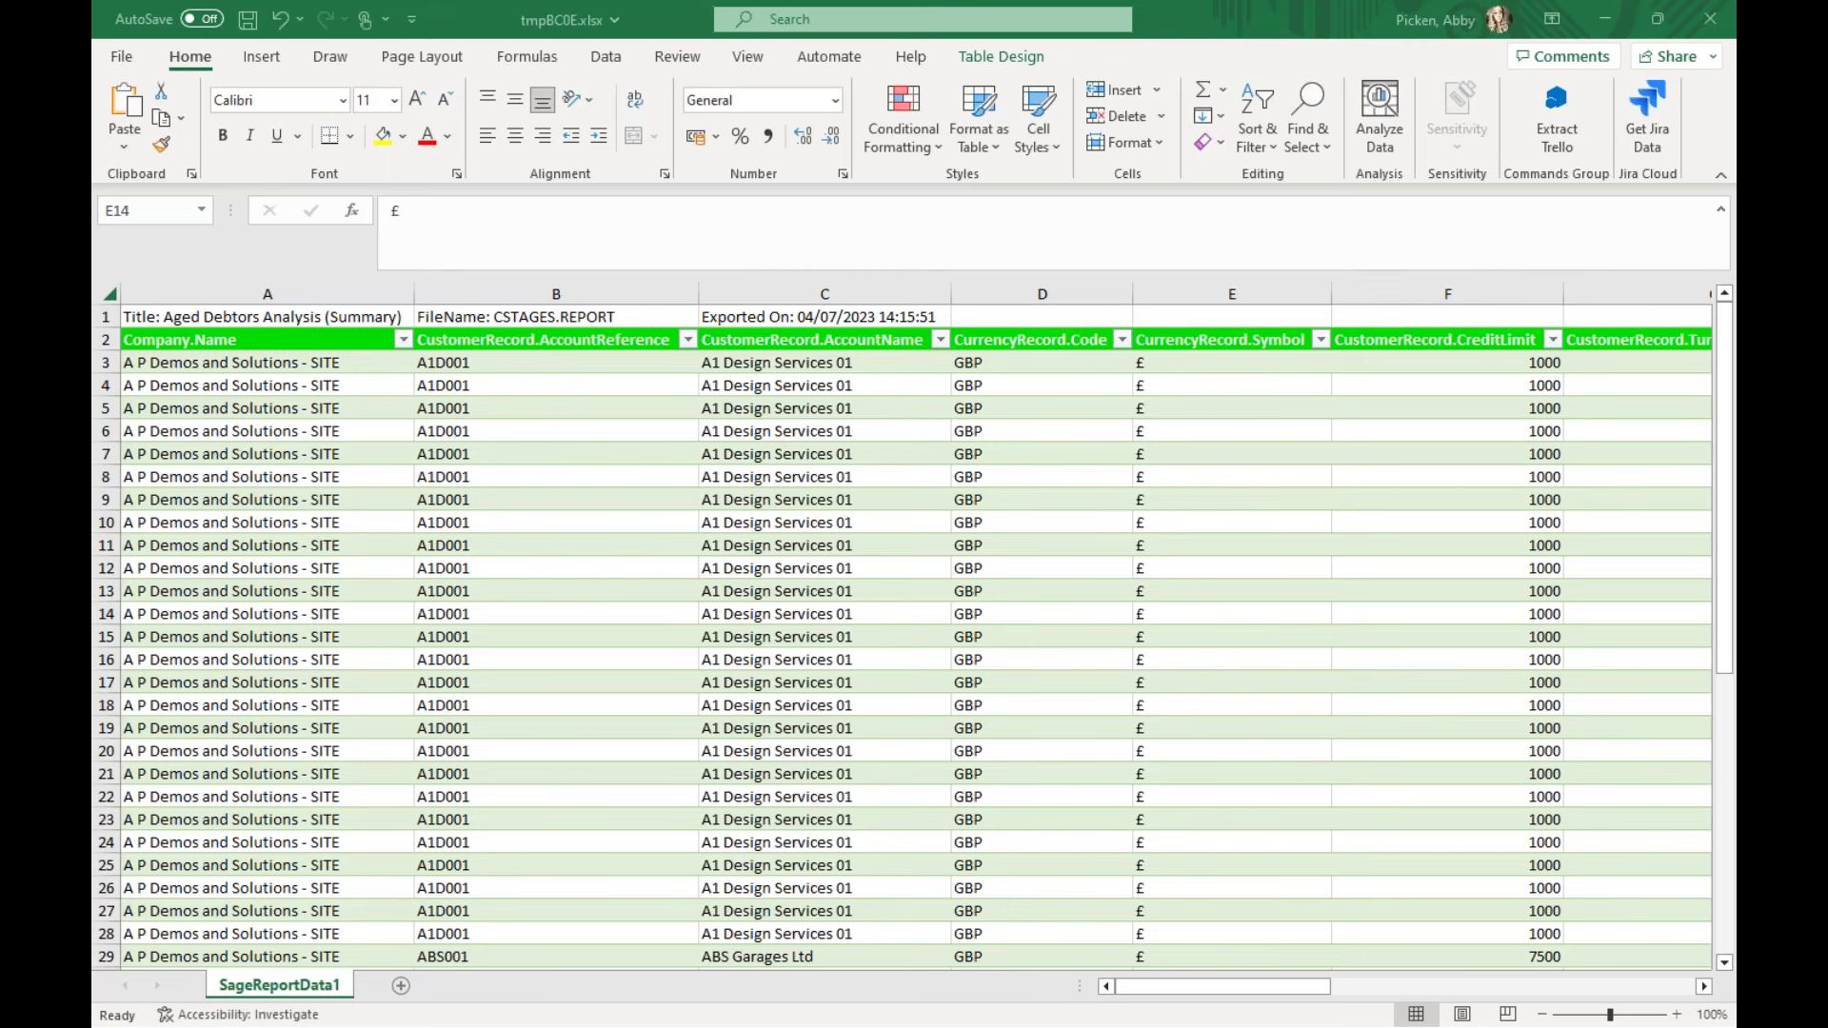
left_click(1657, 20)
left_click_drag(1128, 190, 1733, 227)
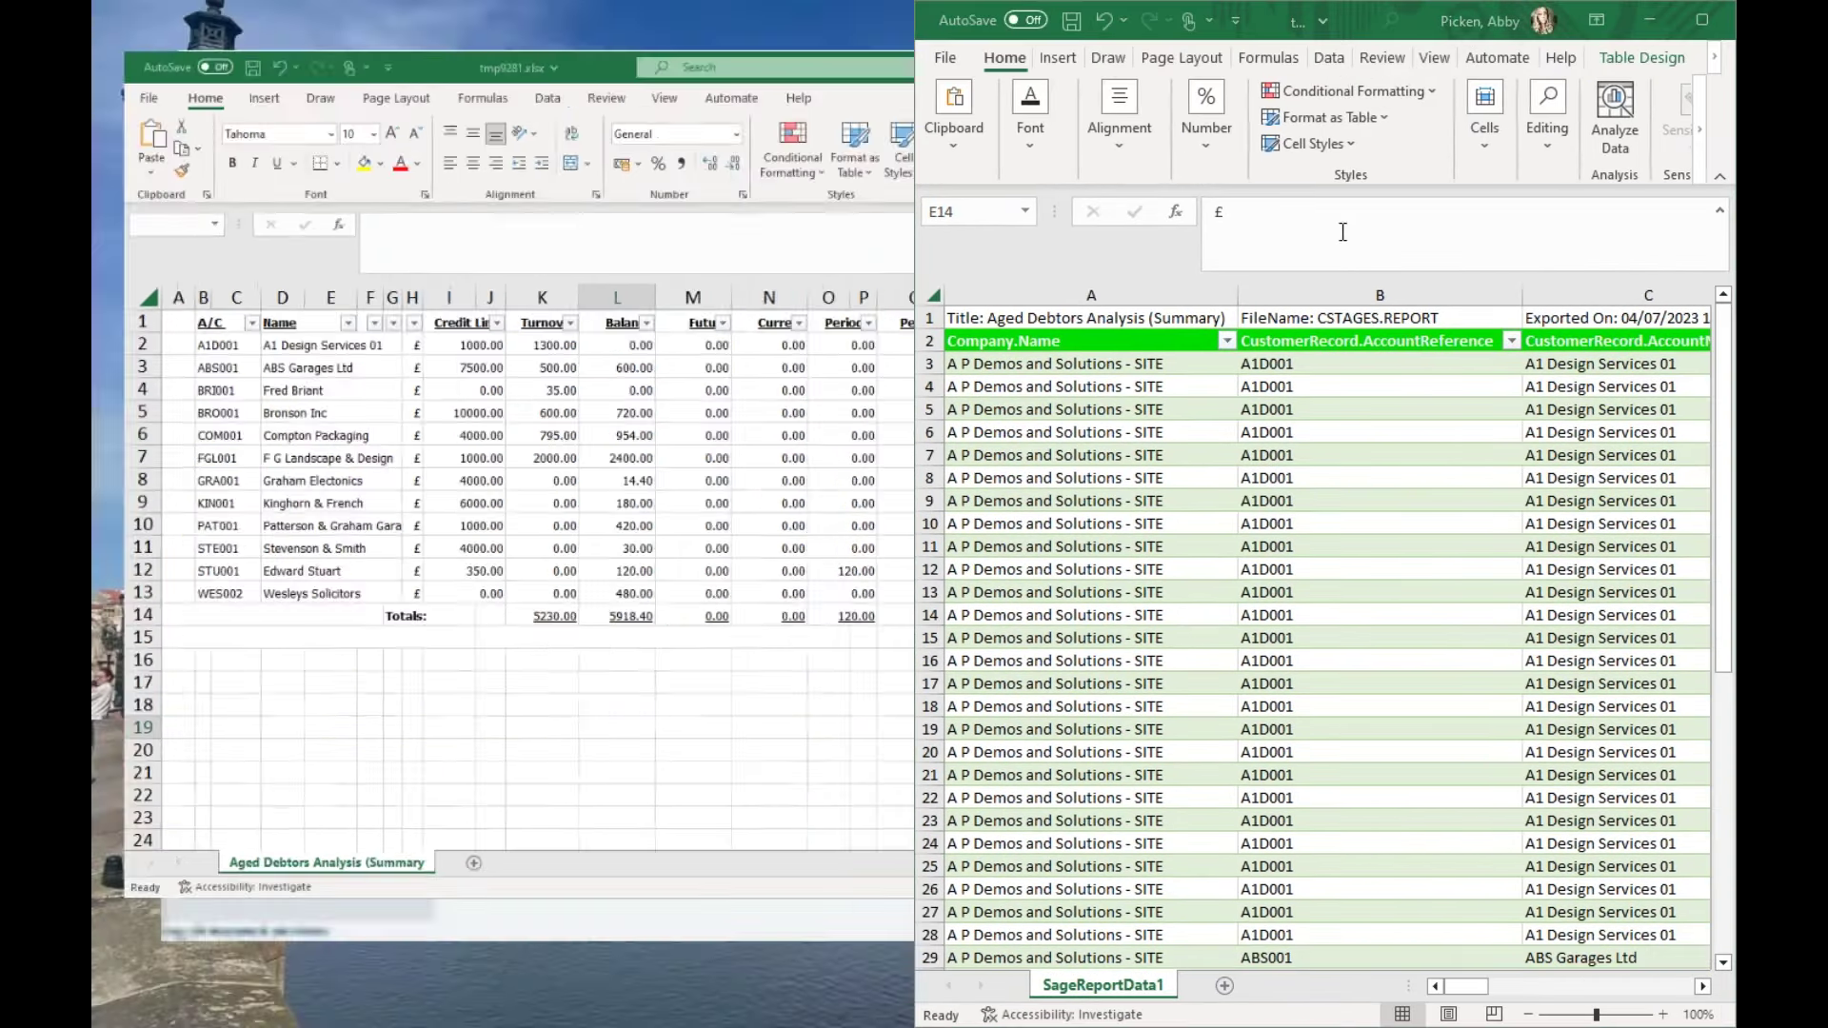
left_click(409, 328)
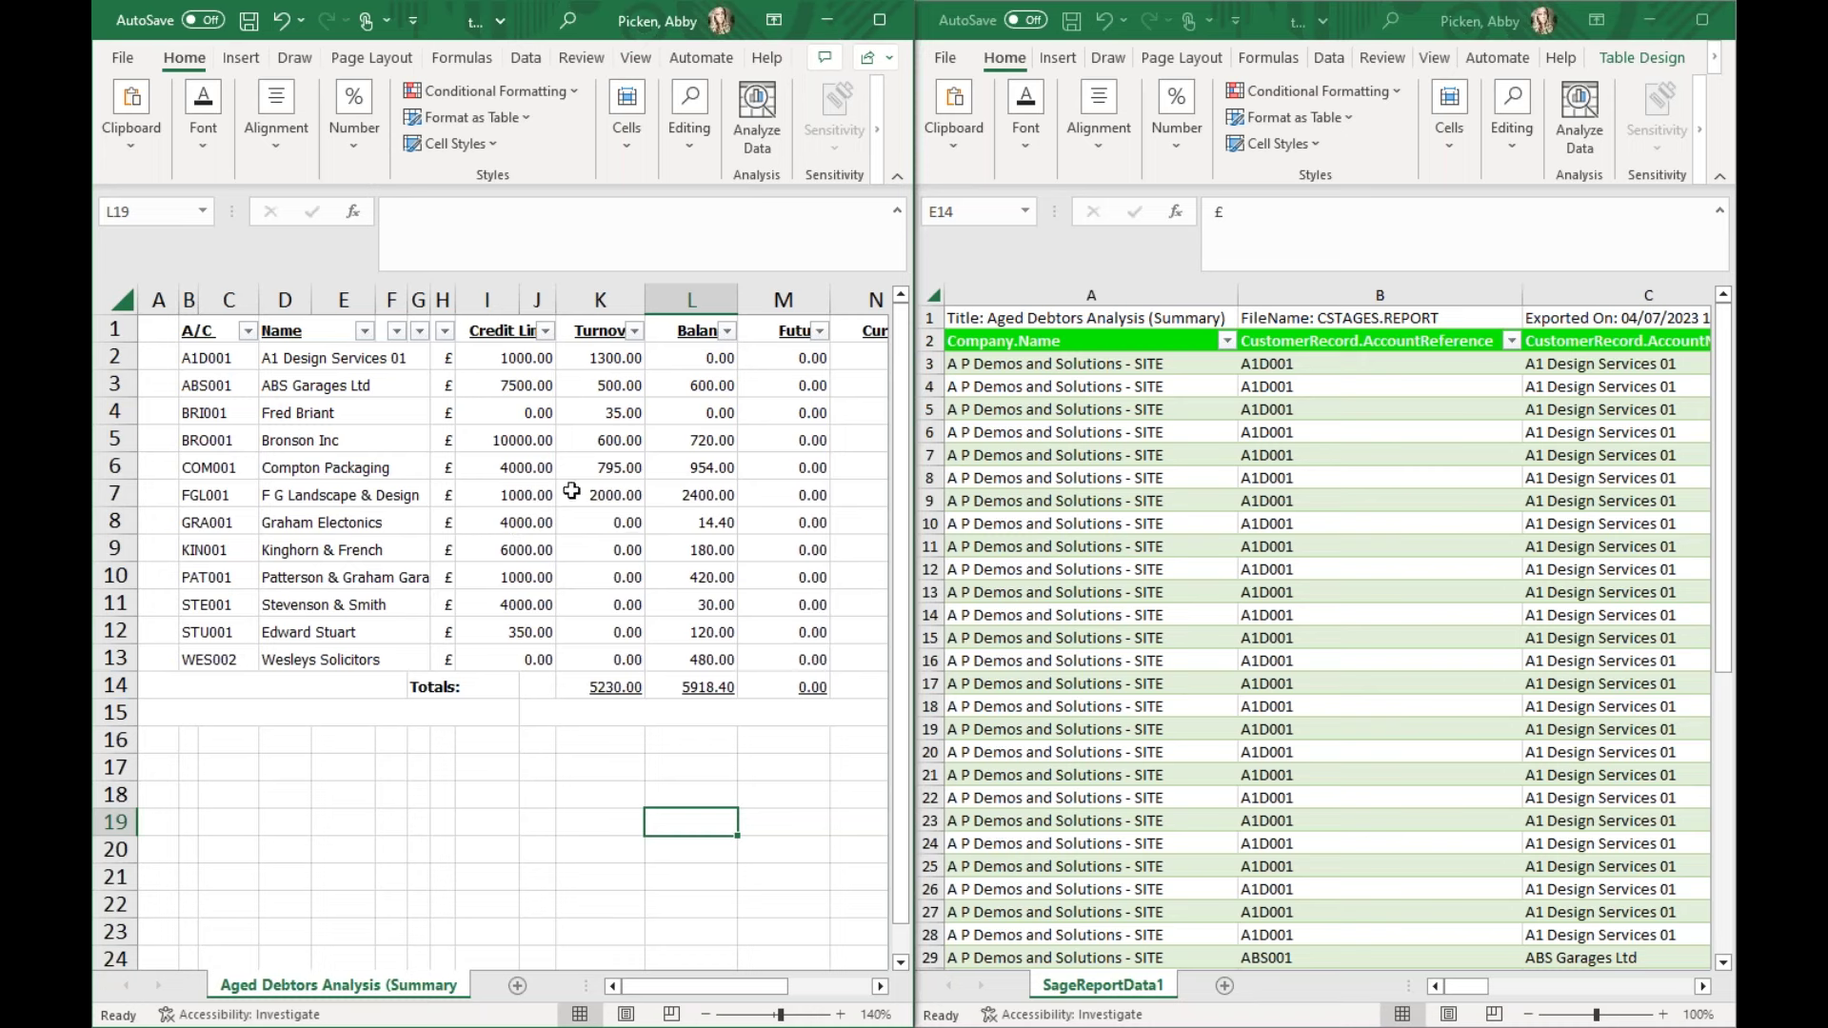
Compare the A1D001 row in the formatted report with the A1D001 rows in the data export
left_click(265, 394)
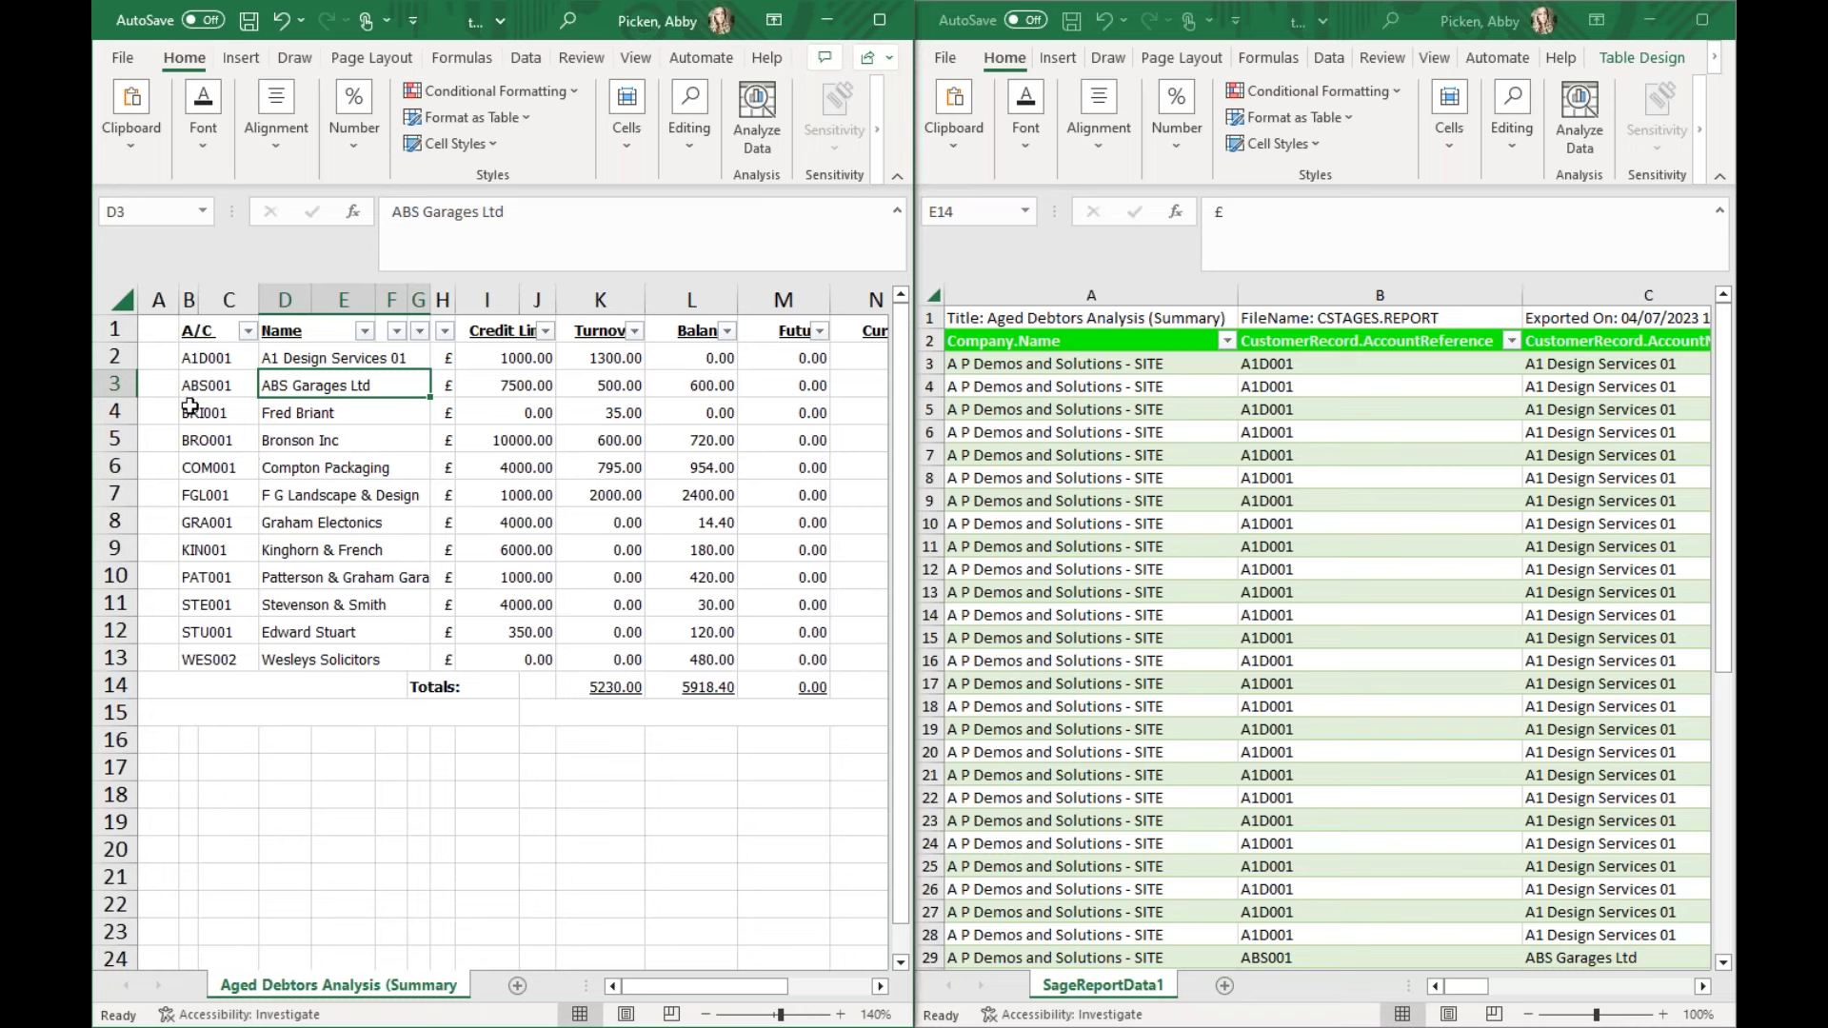
left_click(203, 358)
left_click(116, 356)
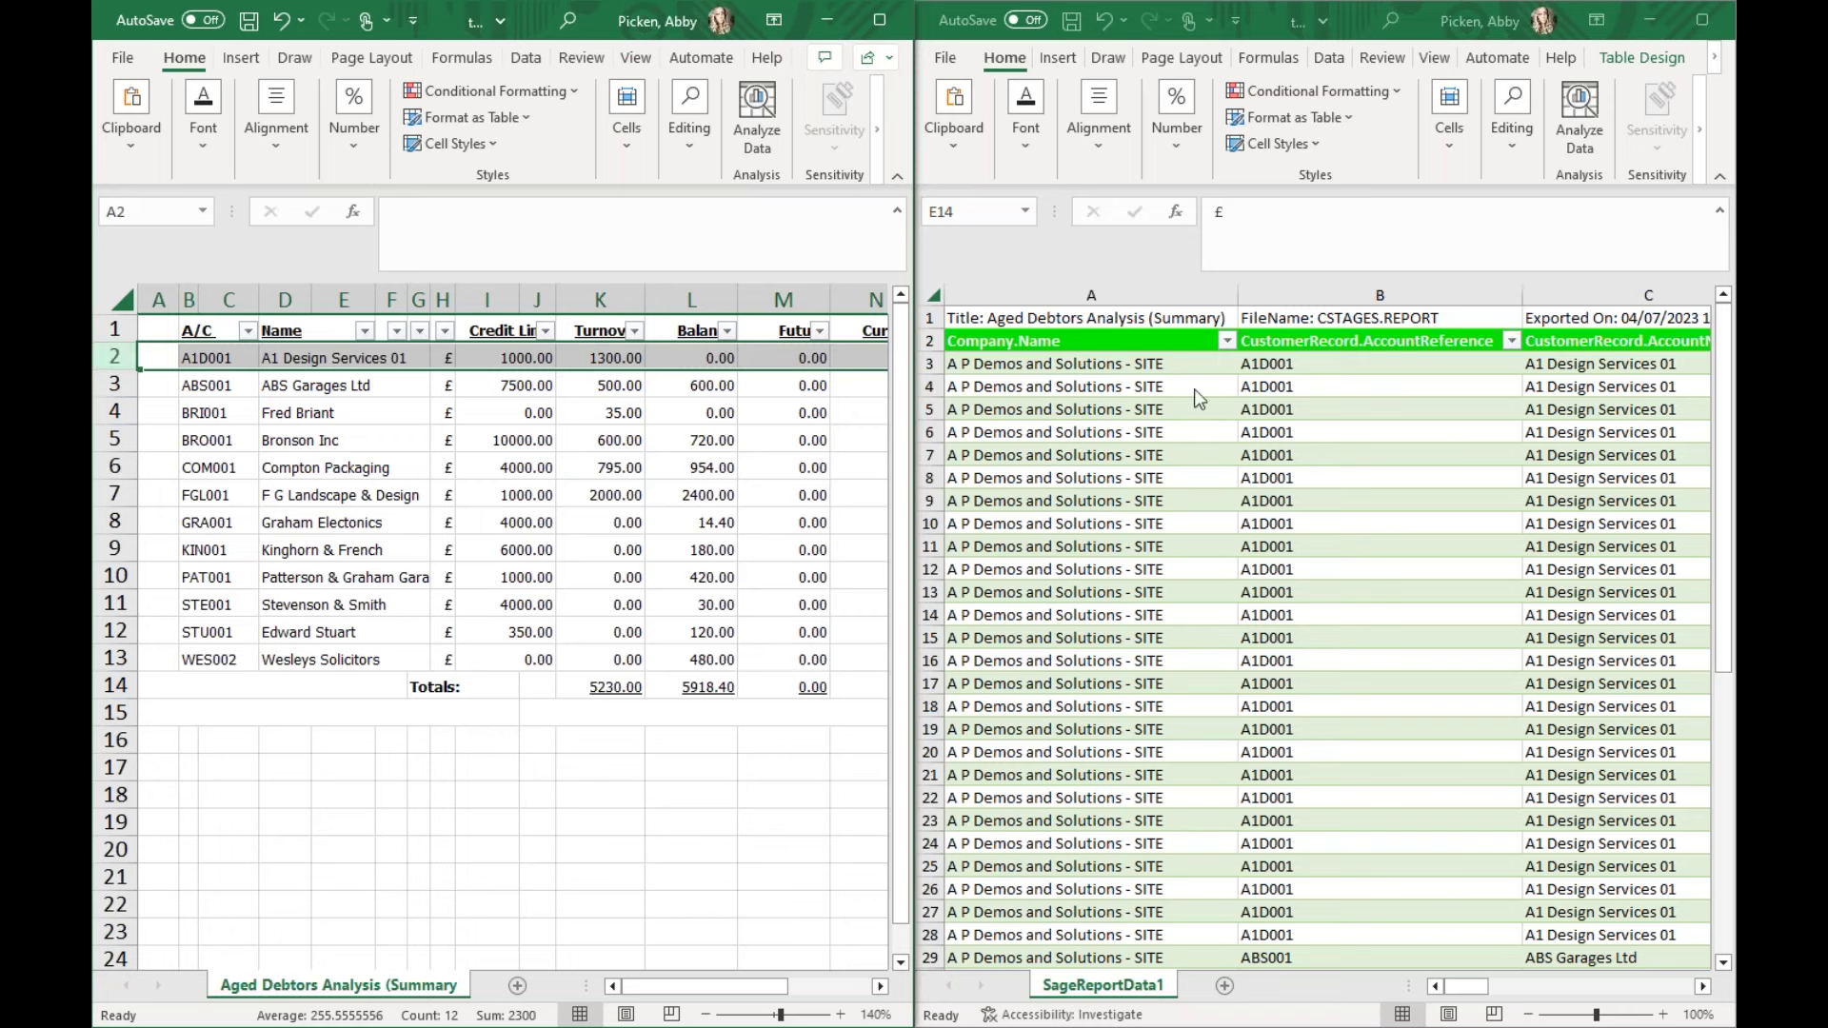
left_click(1104, 378)
left_click(310, 457)
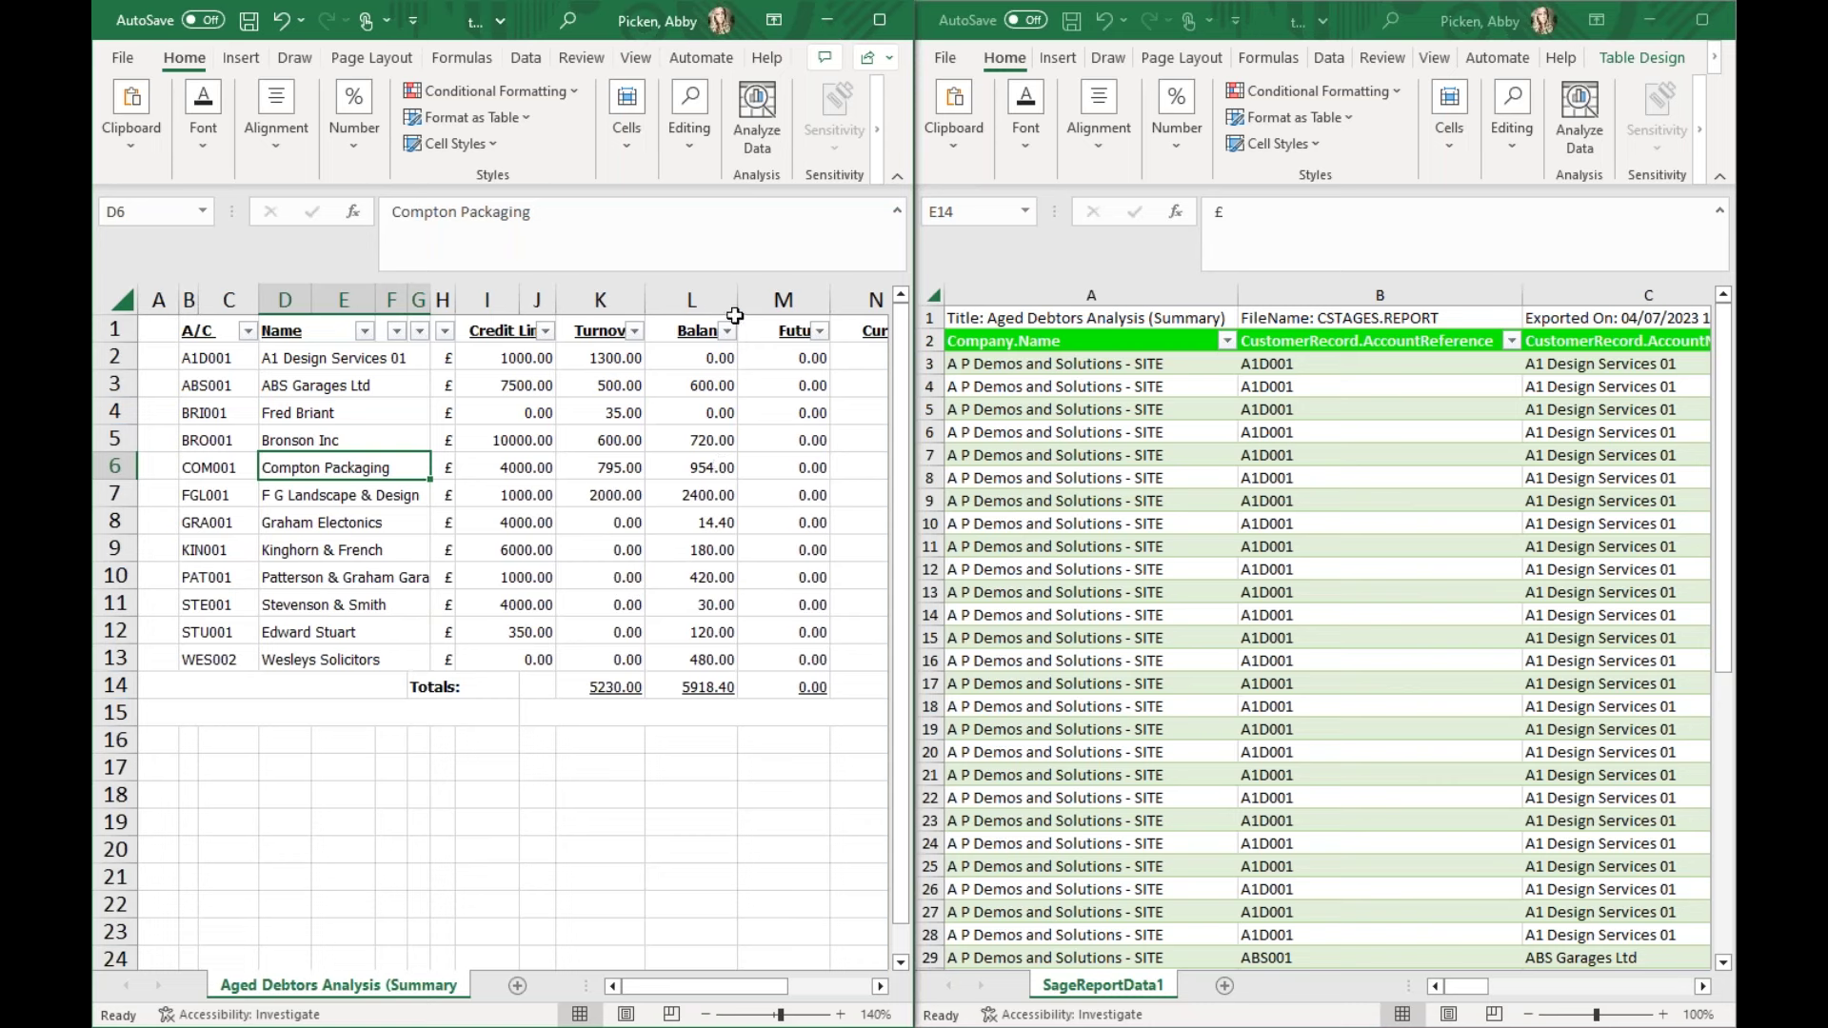
Close both exported workbooks without saving and close the report preview to return to the Customer reports window
left_click(886, 19)
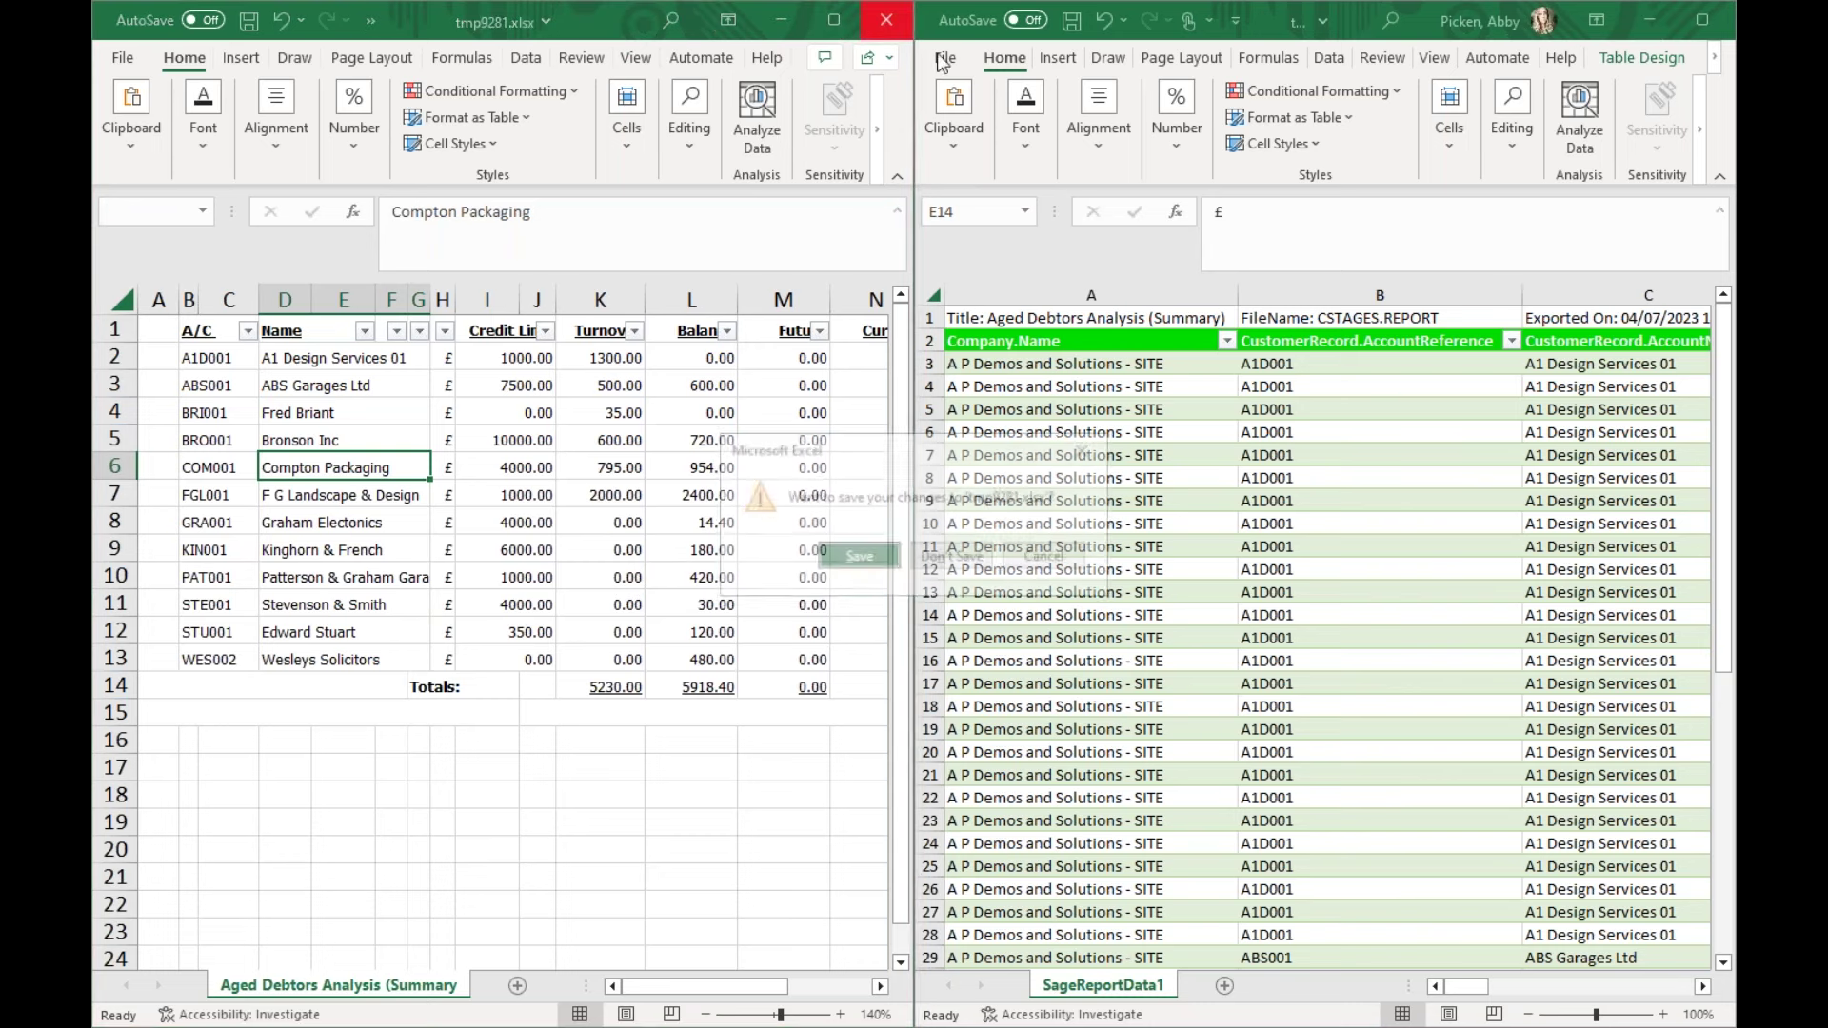
left_click(952, 557)
left_click(1709, 19)
left_click(953, 557)
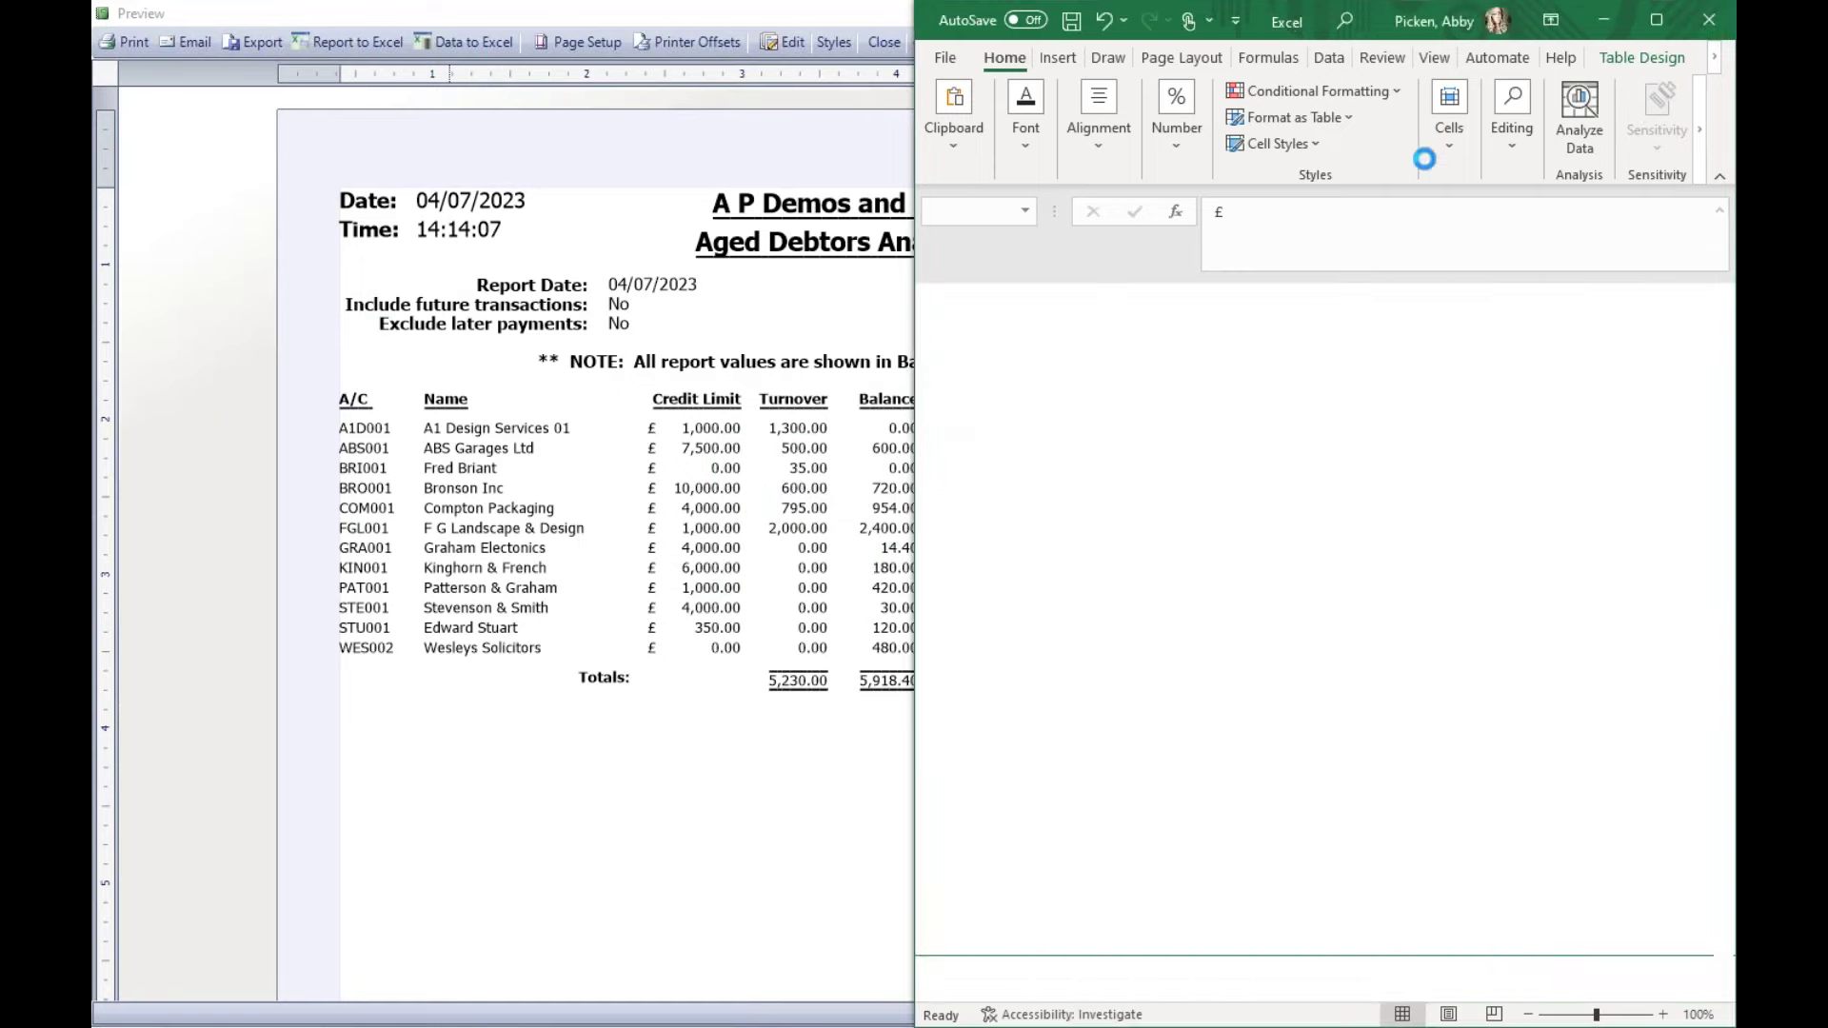
left_click(1705, 13)
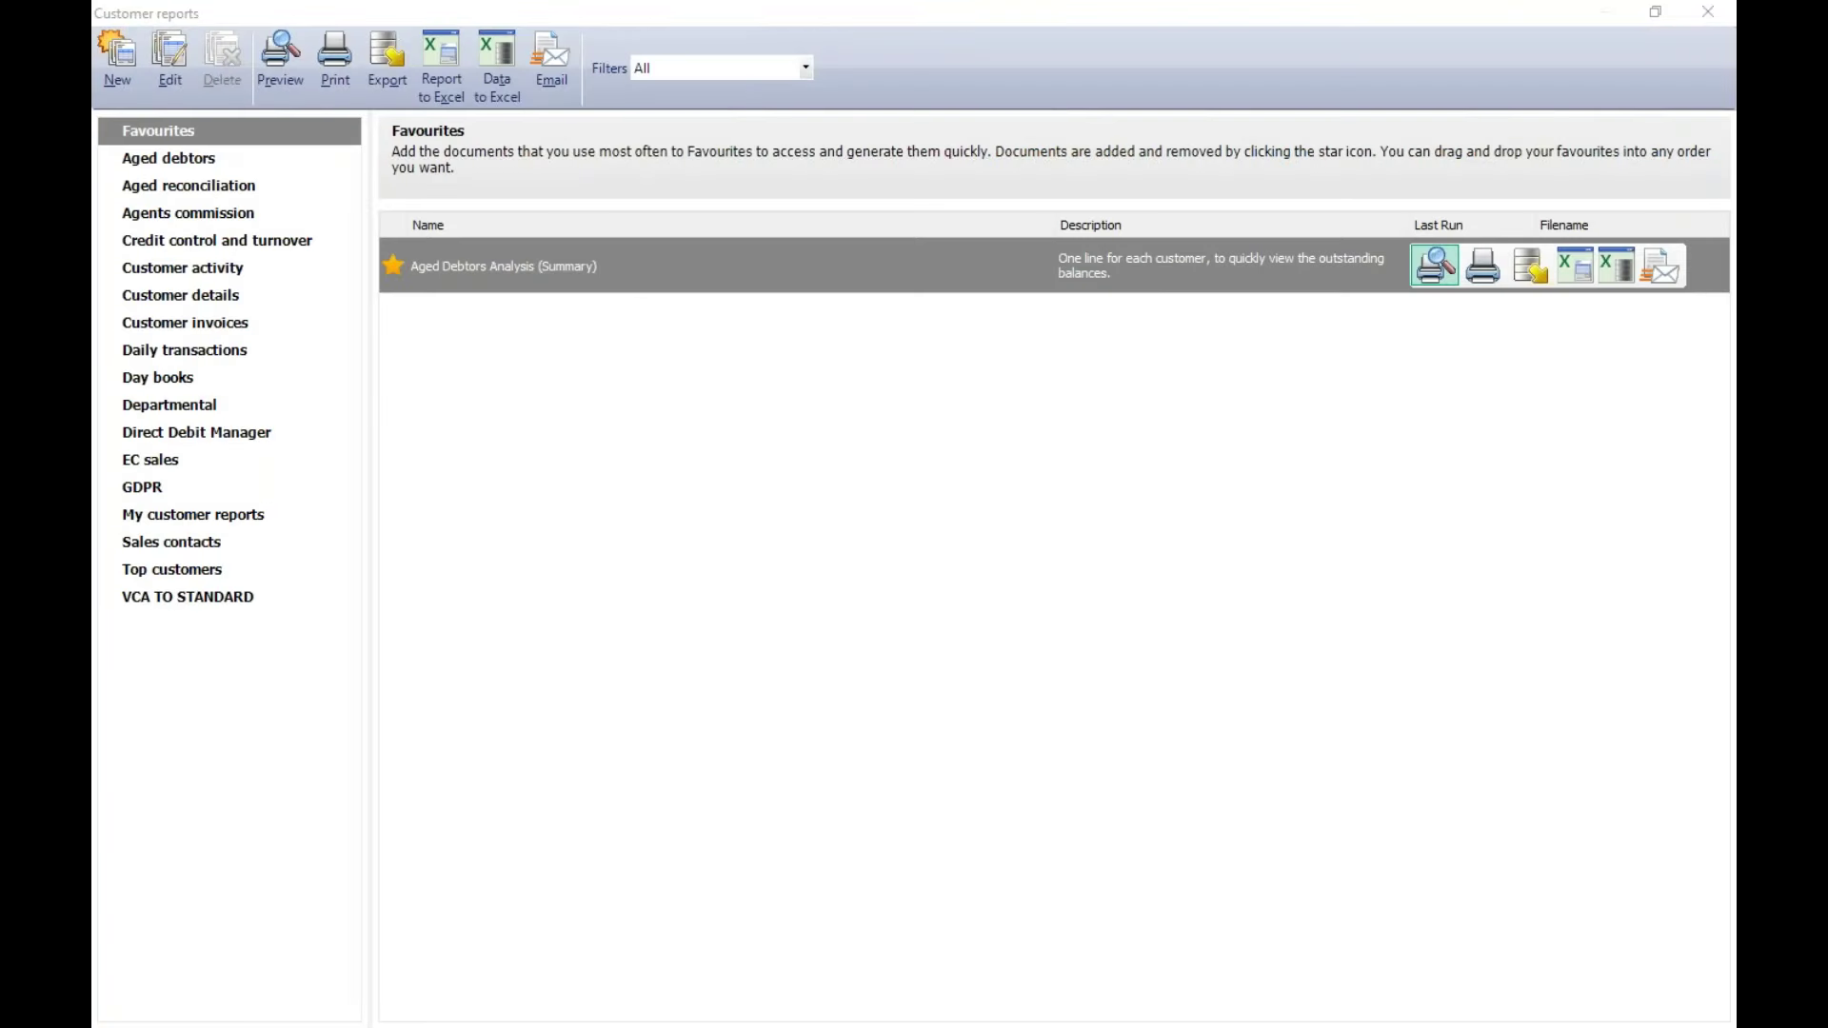